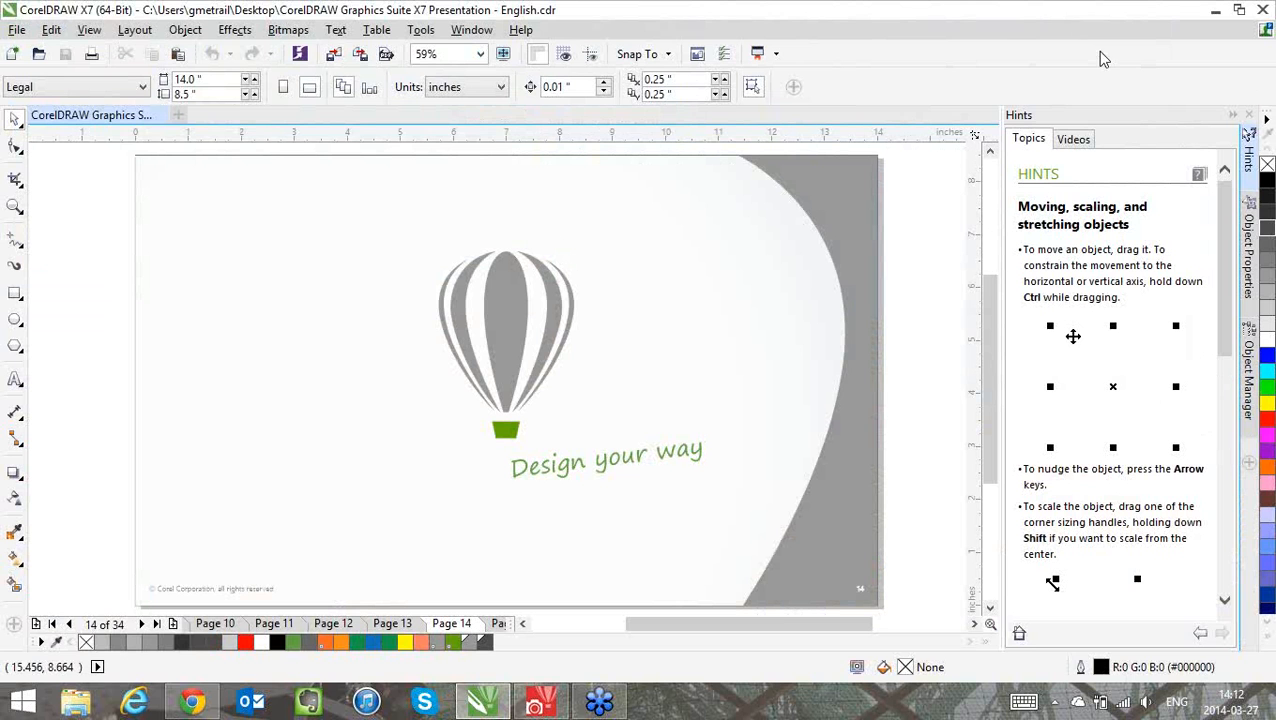
Open the Welcome Screen and review the descriptions of the Lite, Classic, Default, Advanced and Adobe Illustrator workspaces
left_click(521, 30)
left_click(533, 80)
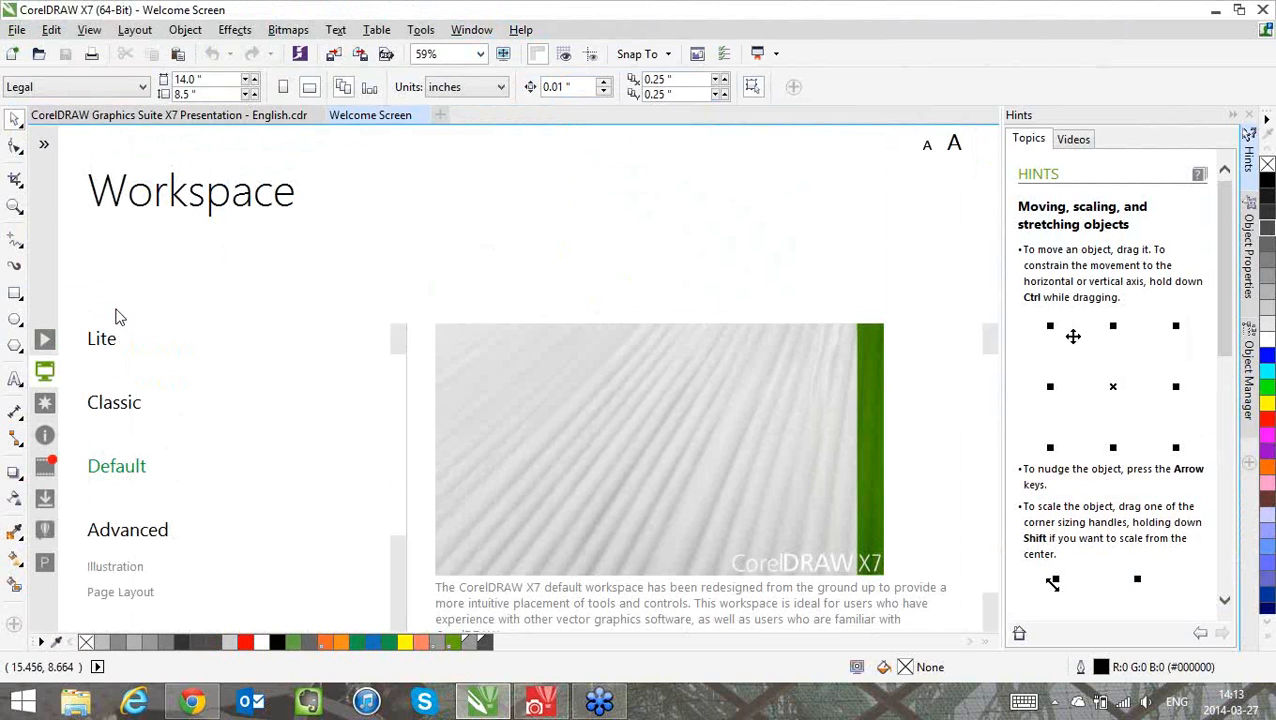
mouse_move(100, 345)
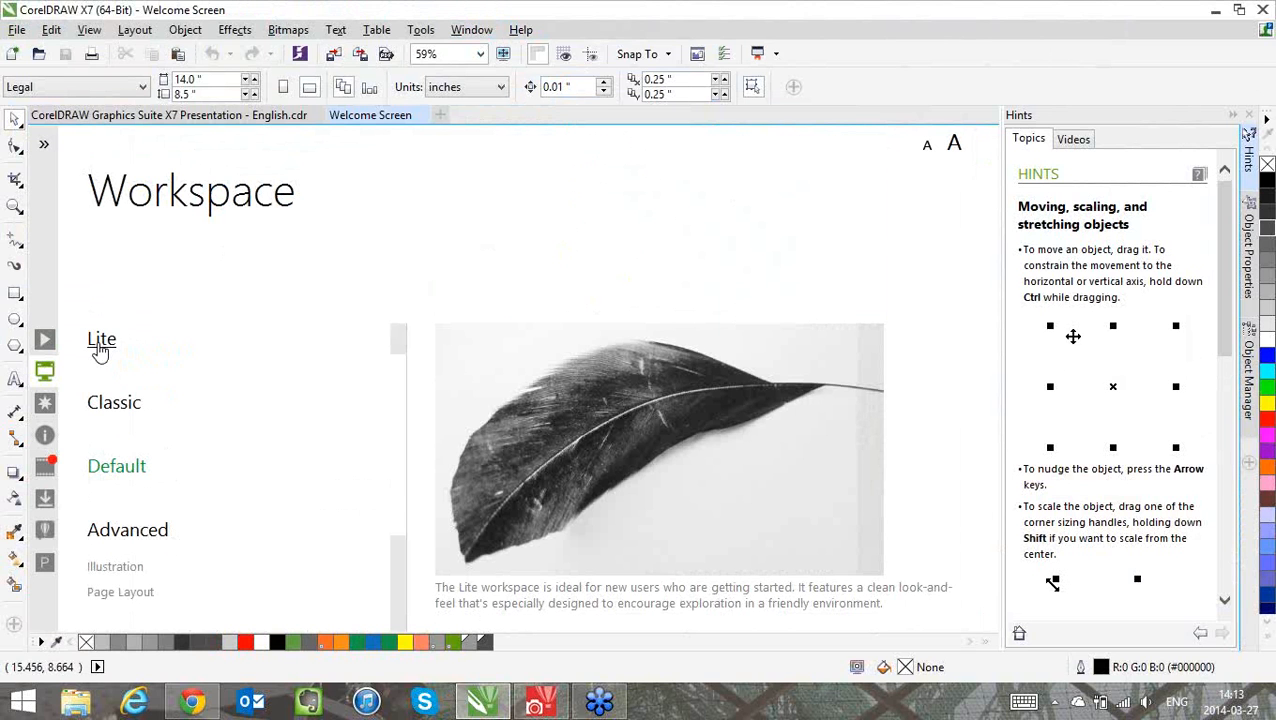
mouse_move(124, 410)
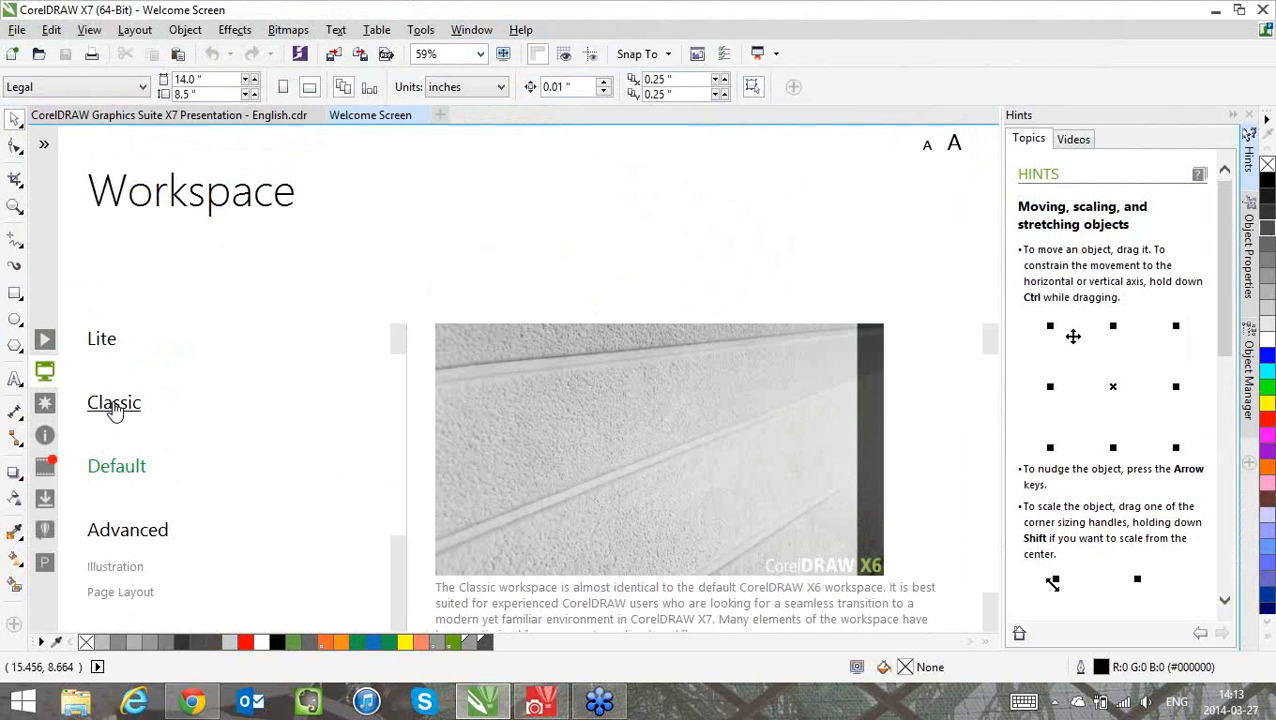
mouse_move(123, 474)
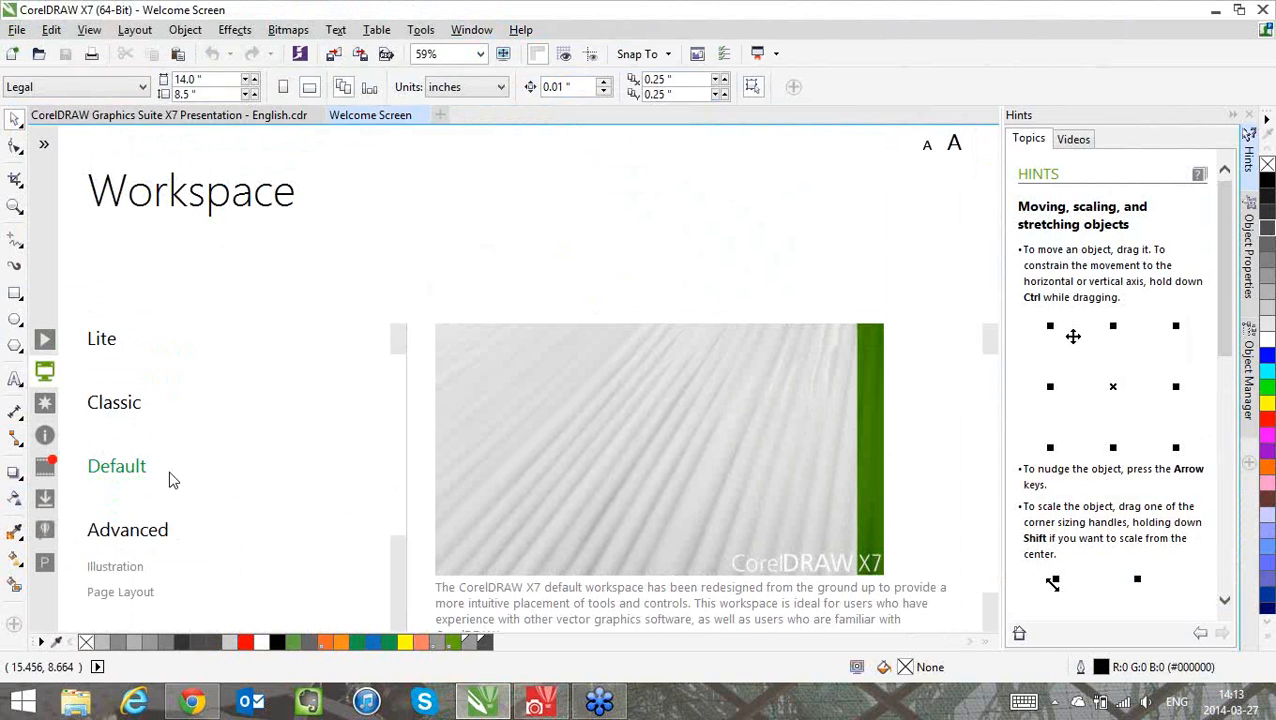
scroll(396, 463, "down", 2)
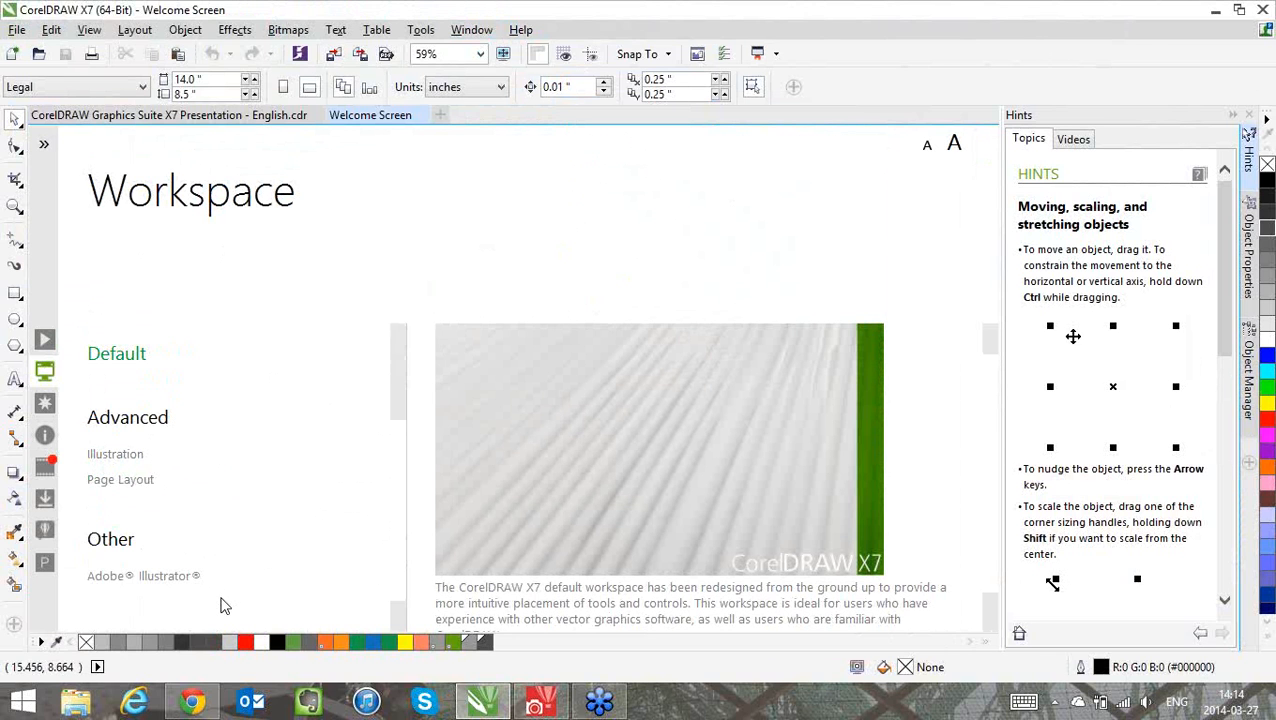
mouse_move(168, 582)
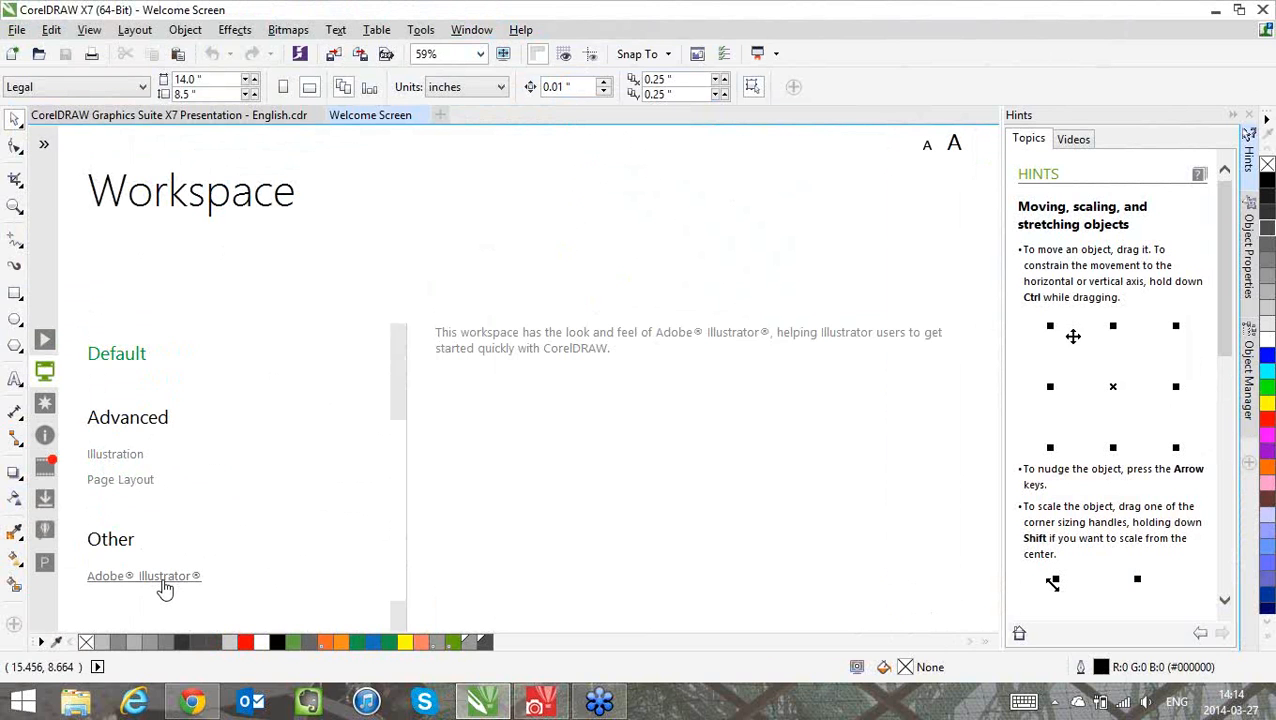
Open the Video Tutorials, look through the Introduction and What's New list, and minimize the tutorials window
left_click(519, 30)
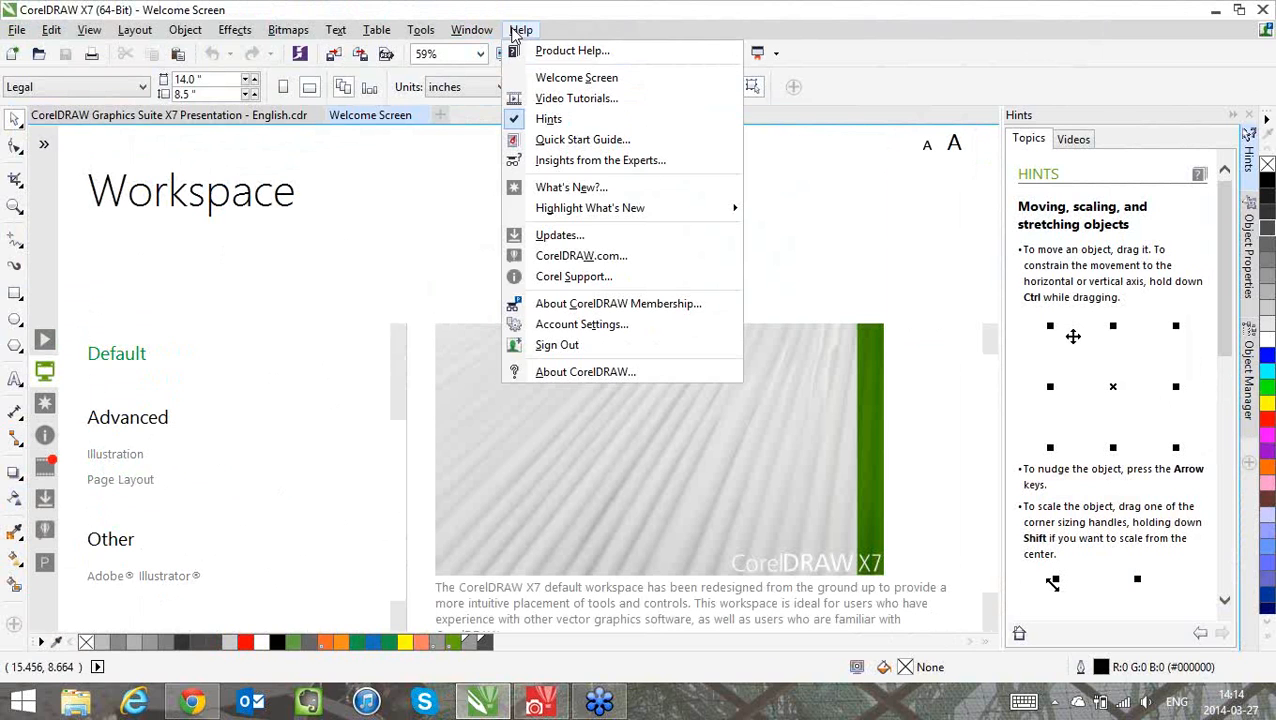
left_click(550, 99)
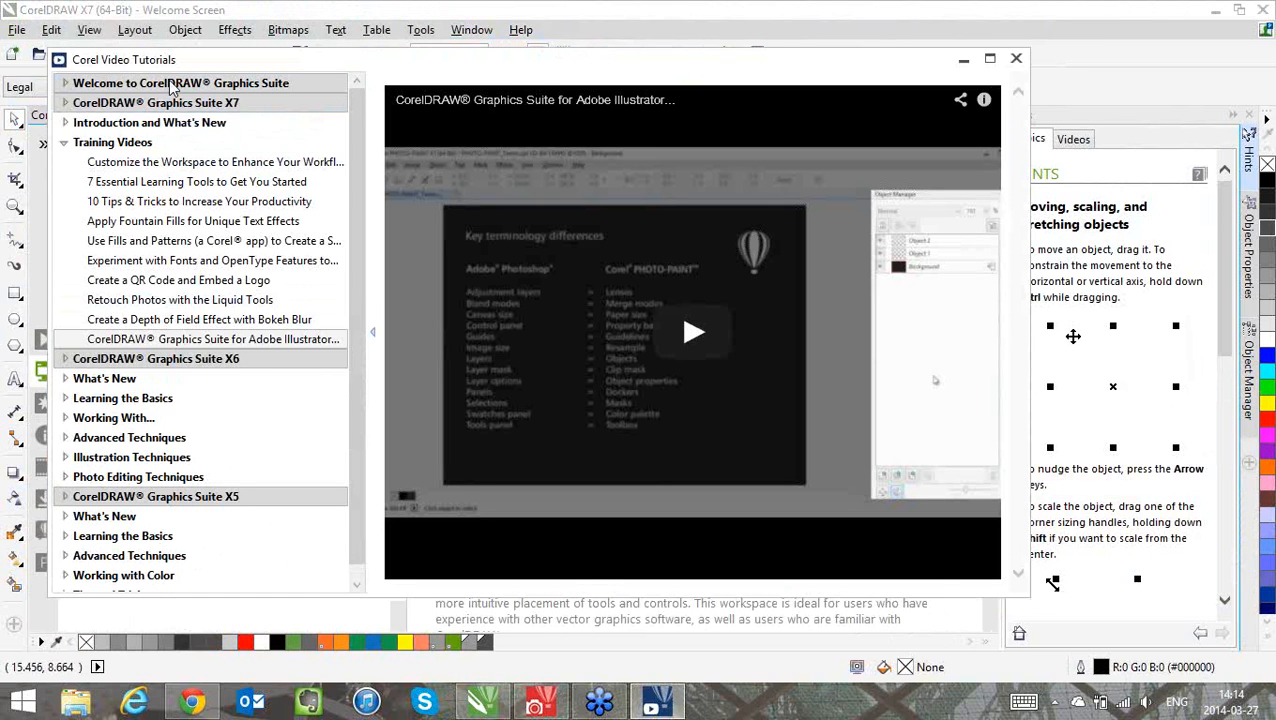
left_click(64, 123)
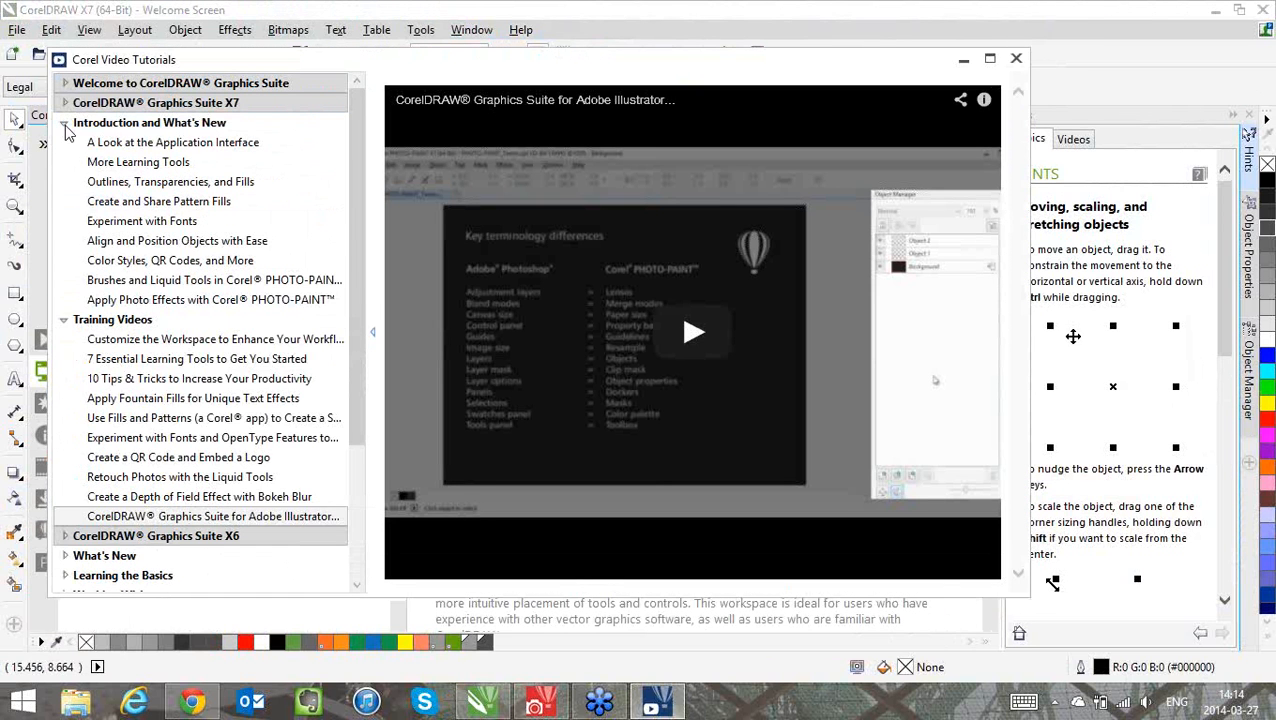
left_click(64, 124)
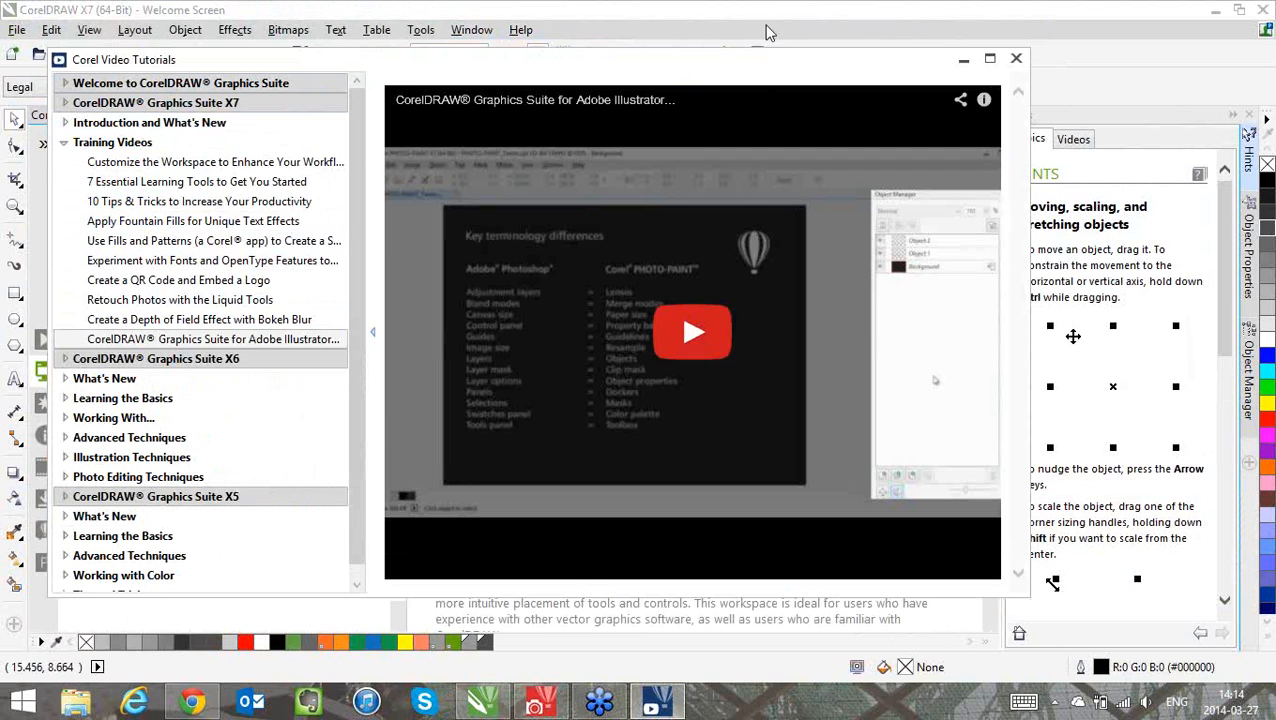
left_click_drag(767, 72, 842, 73)
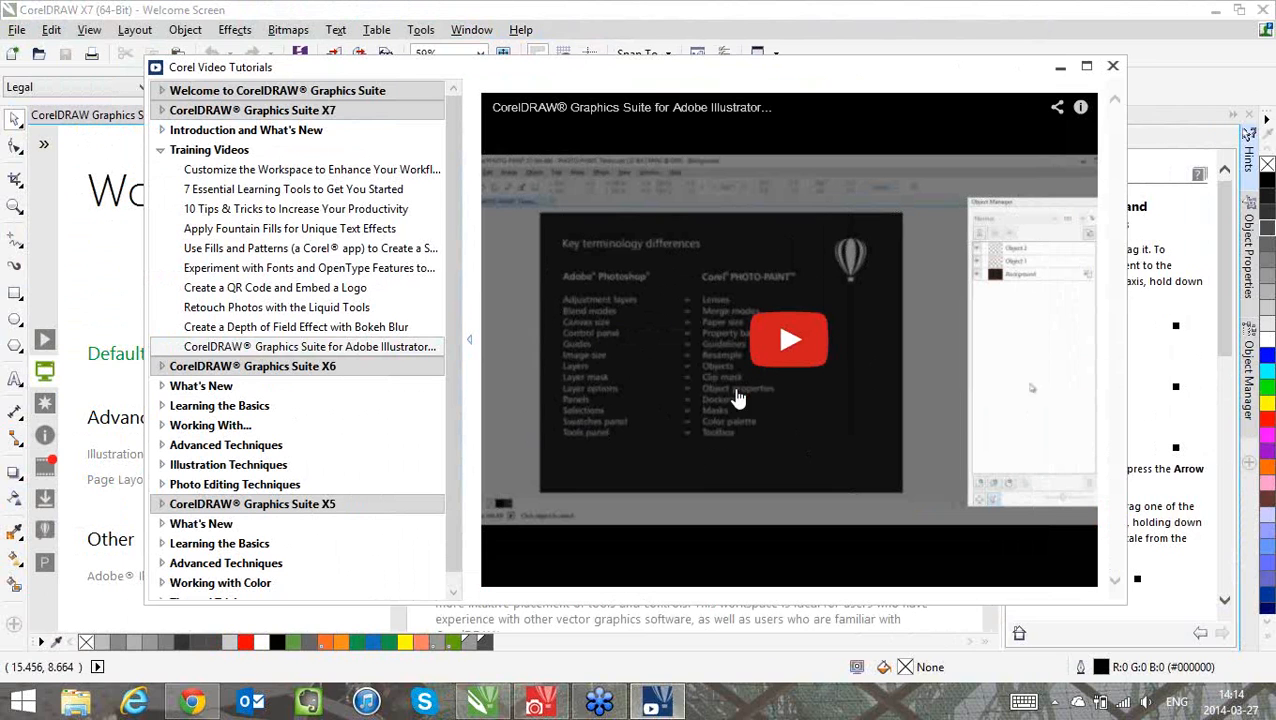
left_click(1062, 65)
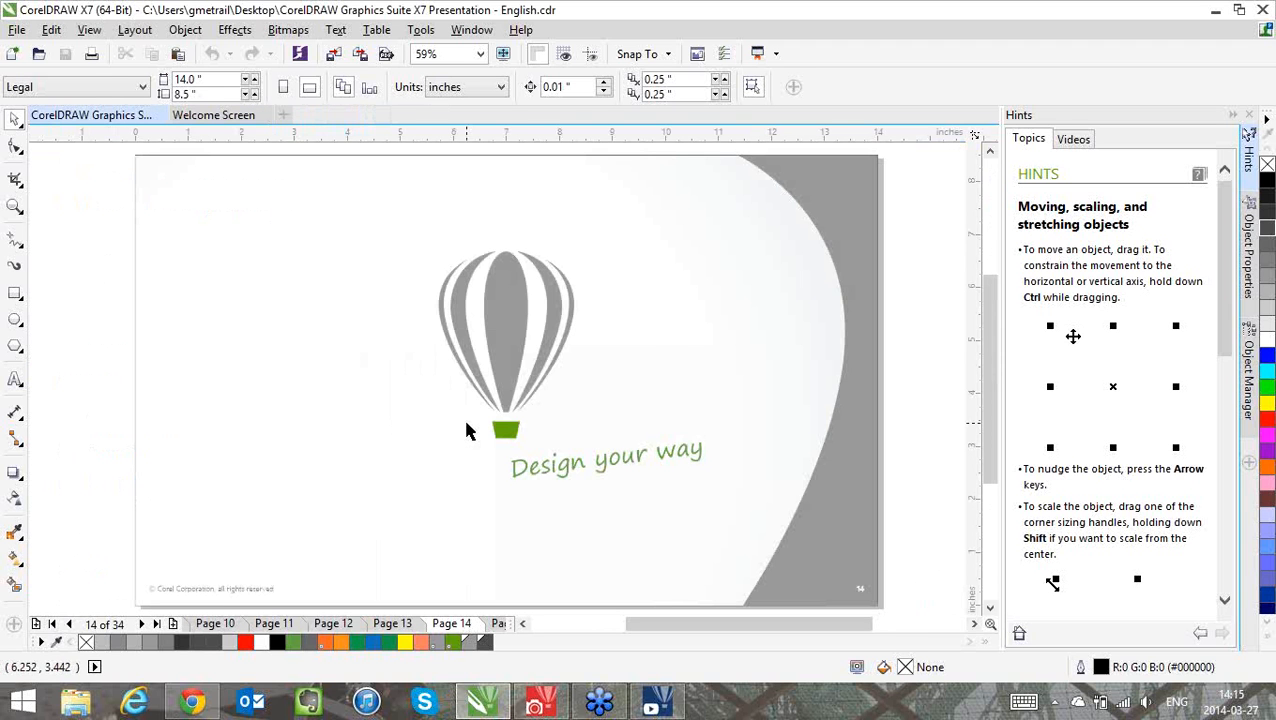
Advance the presentation to page 15 and create a new Letter-size document with the CorelDRAW default preset
key("Page_Down")
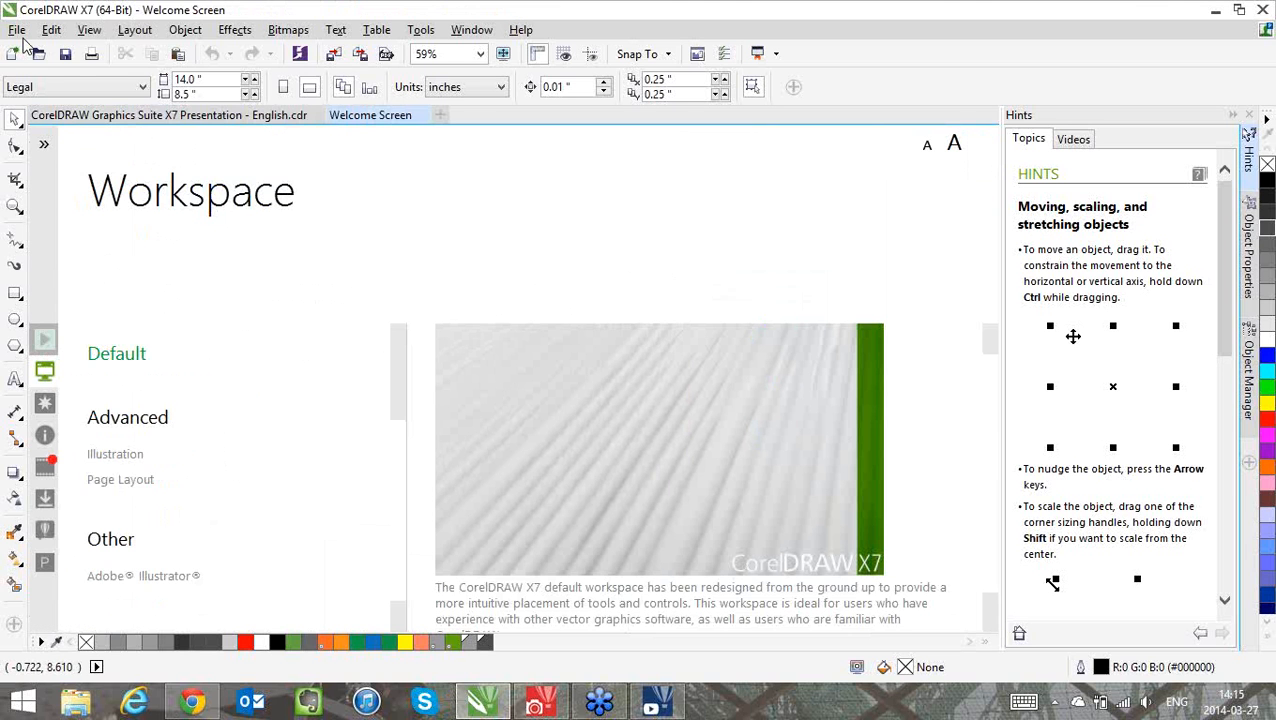
left_click(17, 31)
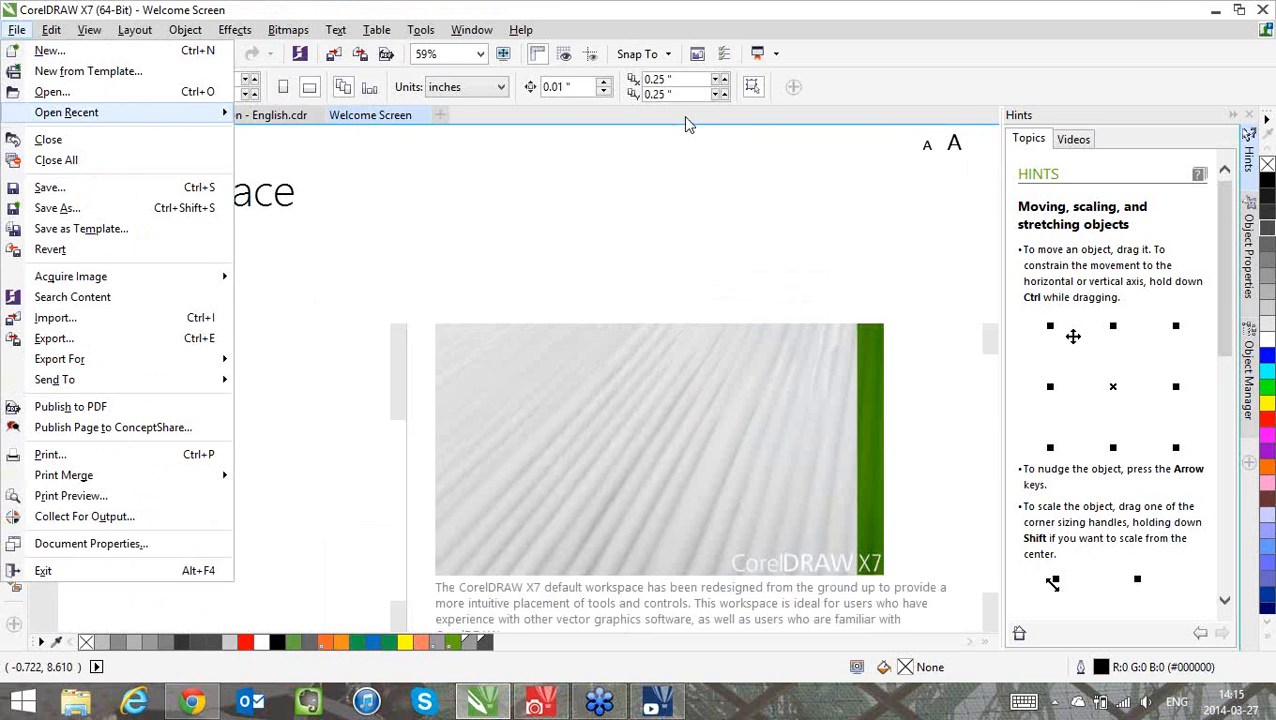
left_click(432, 118)
left_click(441, 116)
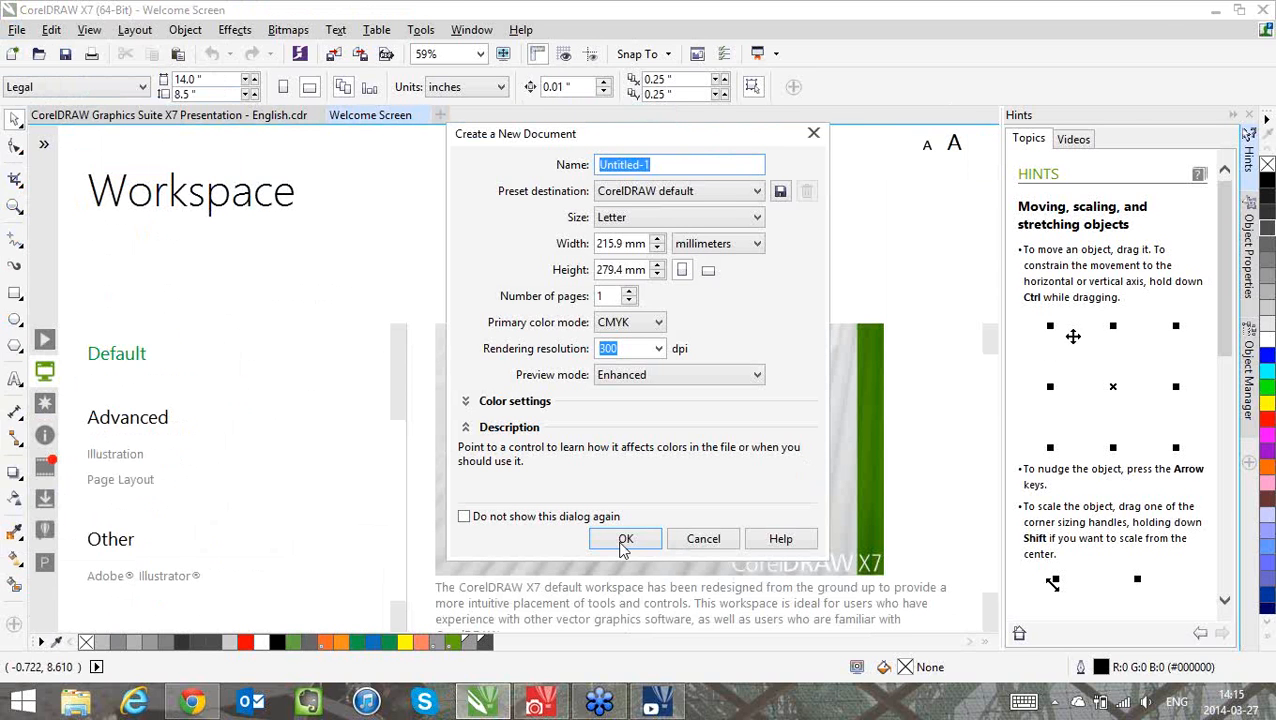
left_click(621, 543)
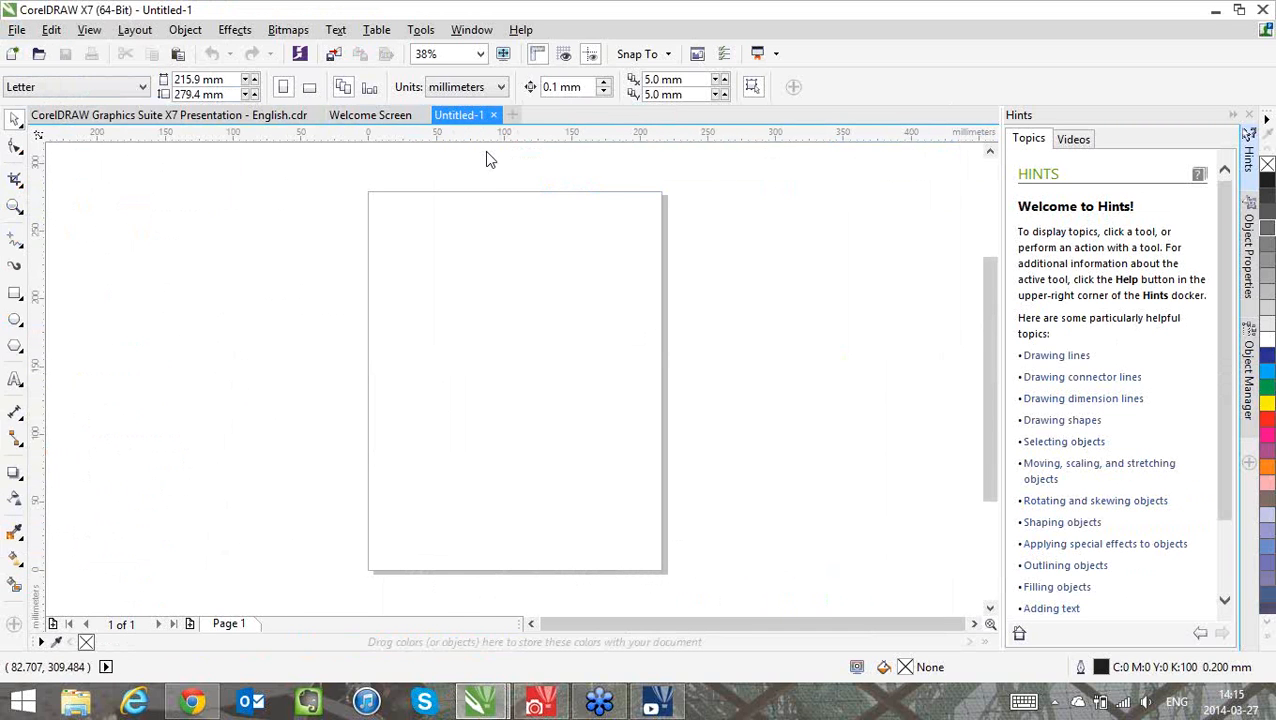
Undock the Untitled-1 document to place it side by side with the presentation, and close it
left_click_drag(458, 115, 477, 190)
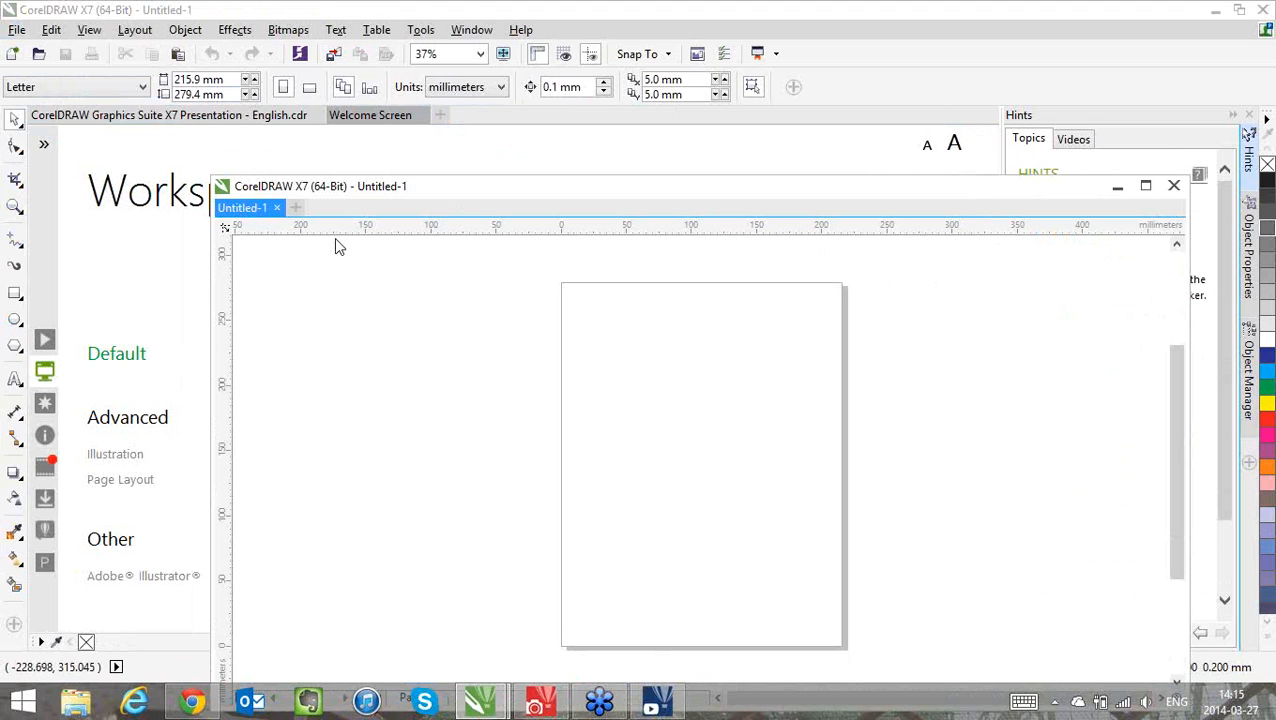
left_click_drag(242, 207, 230, 118)
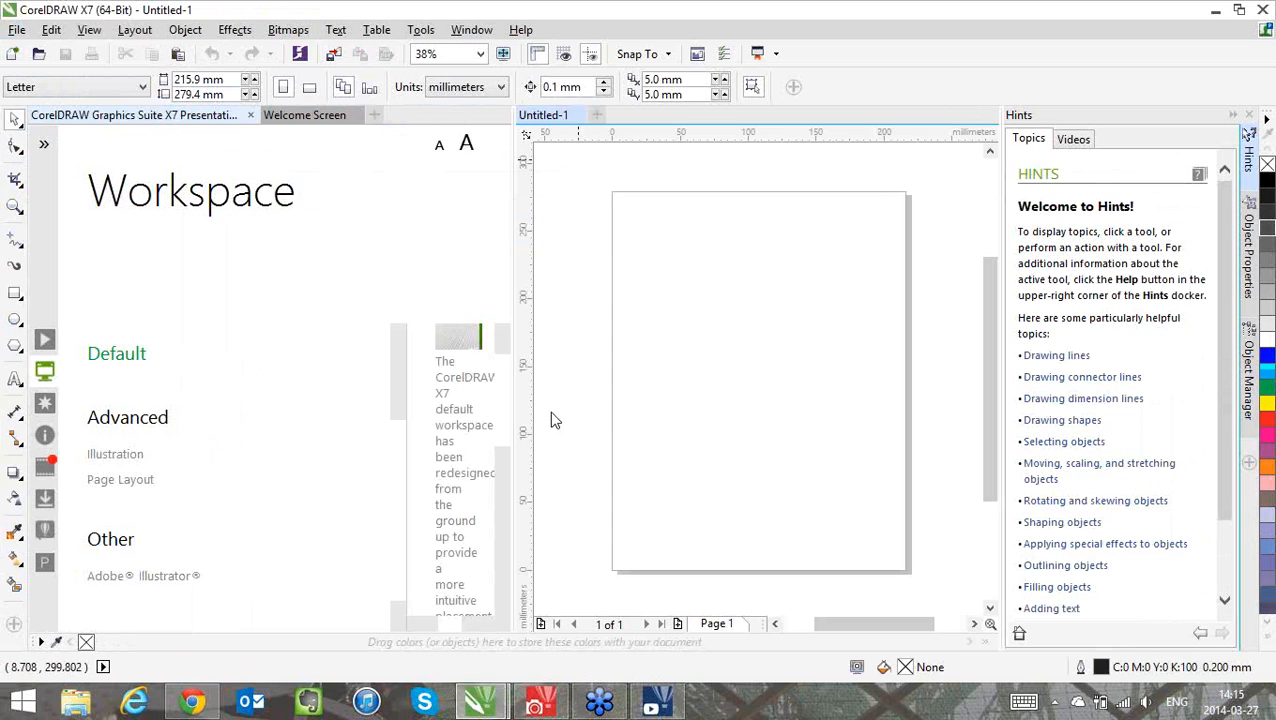
left_click(140, 338)
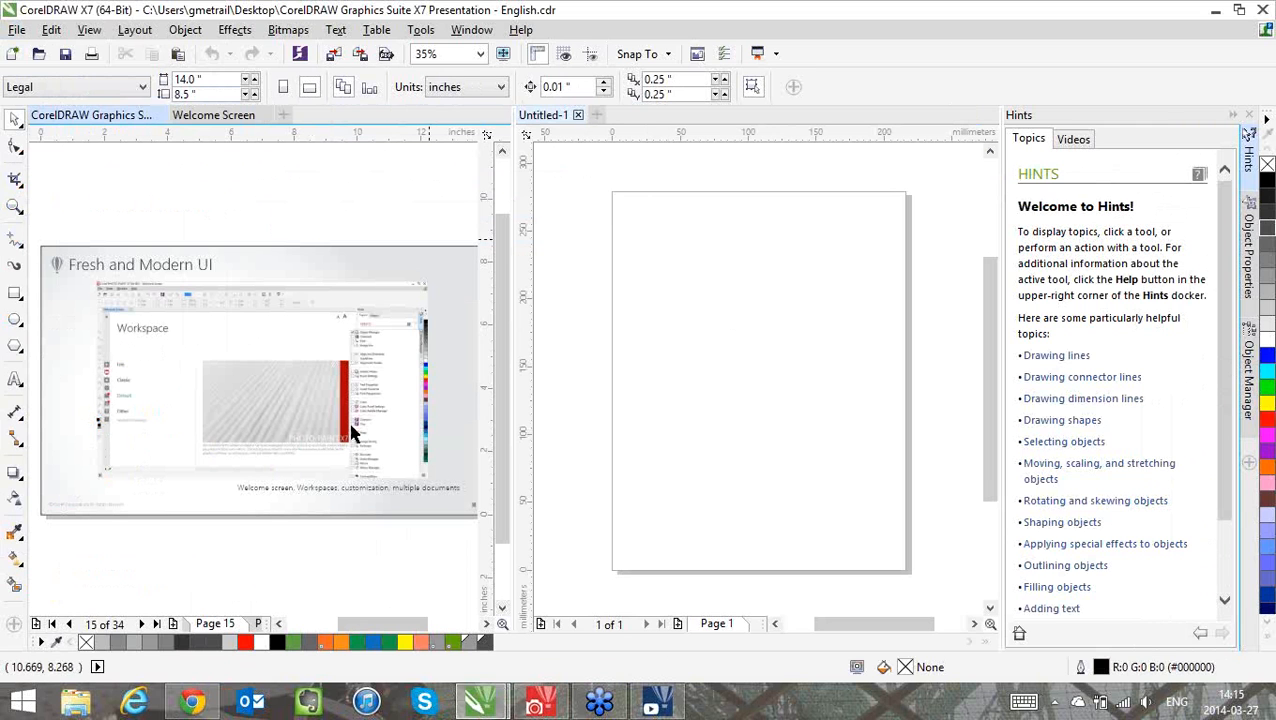
left_click(578, 115)
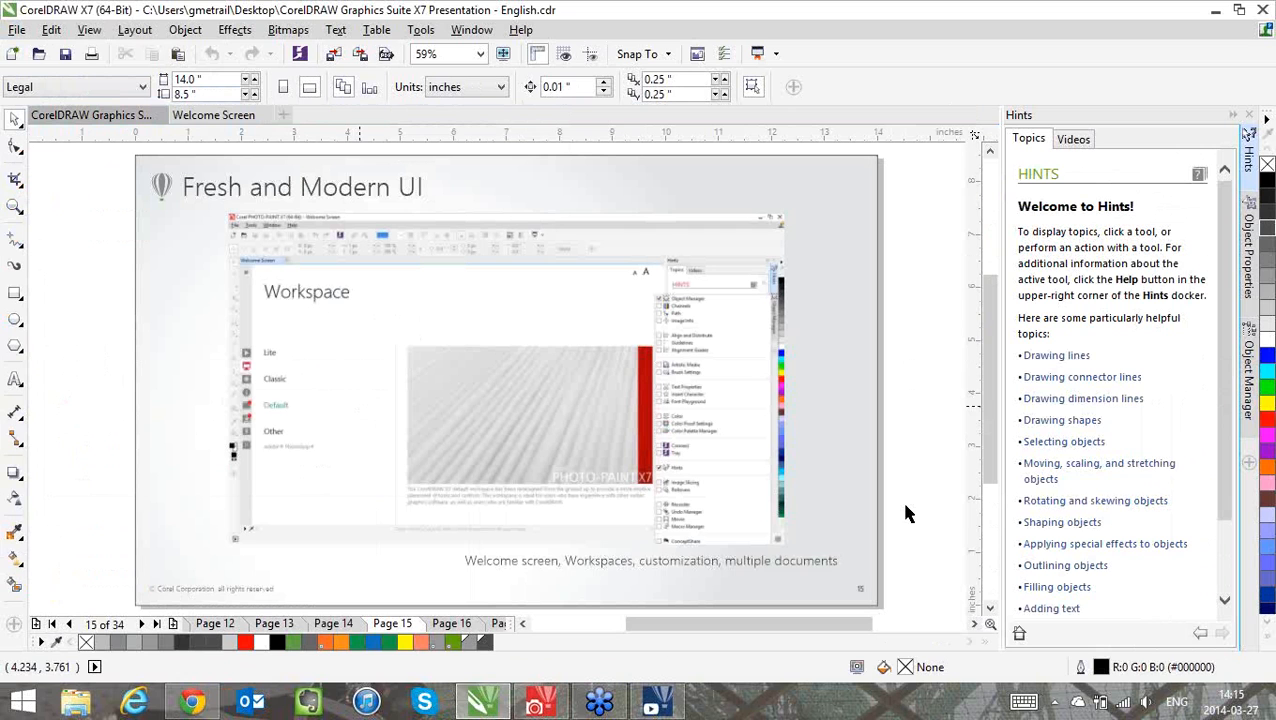
Hide the Shape Edit and Crop Tool flyouts in the toolbox customization list, and restore both
left_click(15, 624)
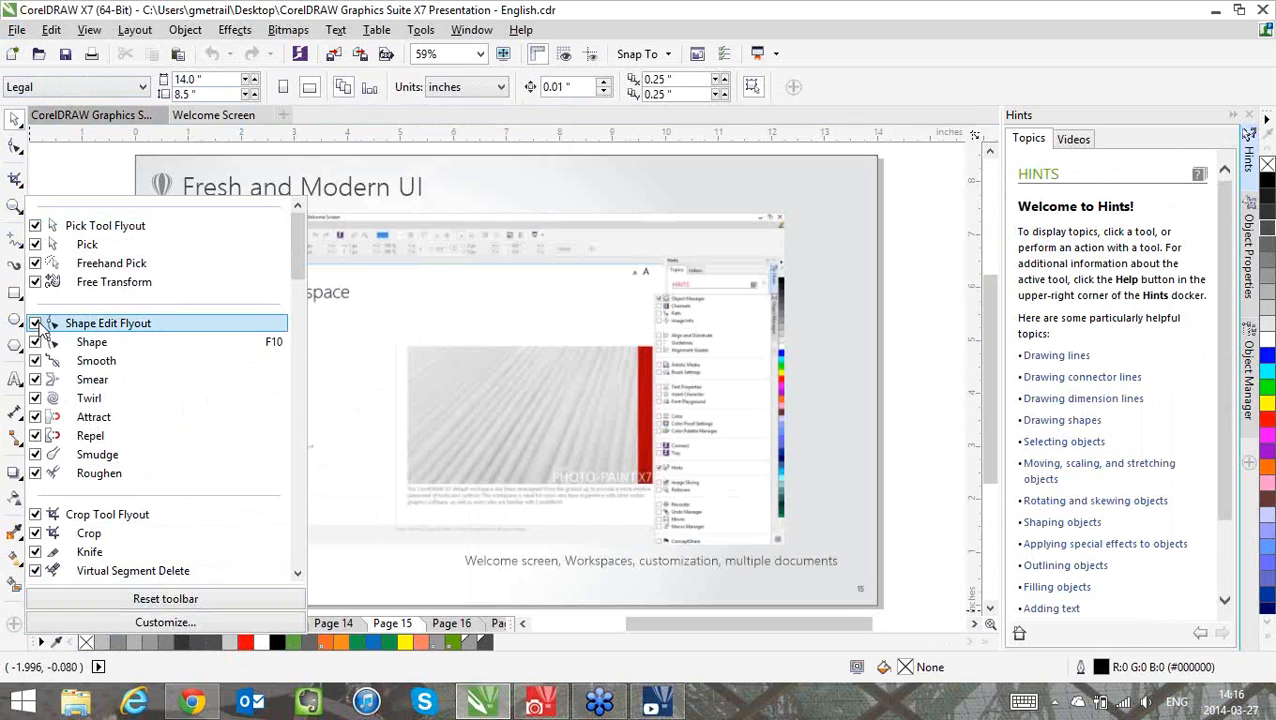
left_click(35, 323)
left_click(35, 514)
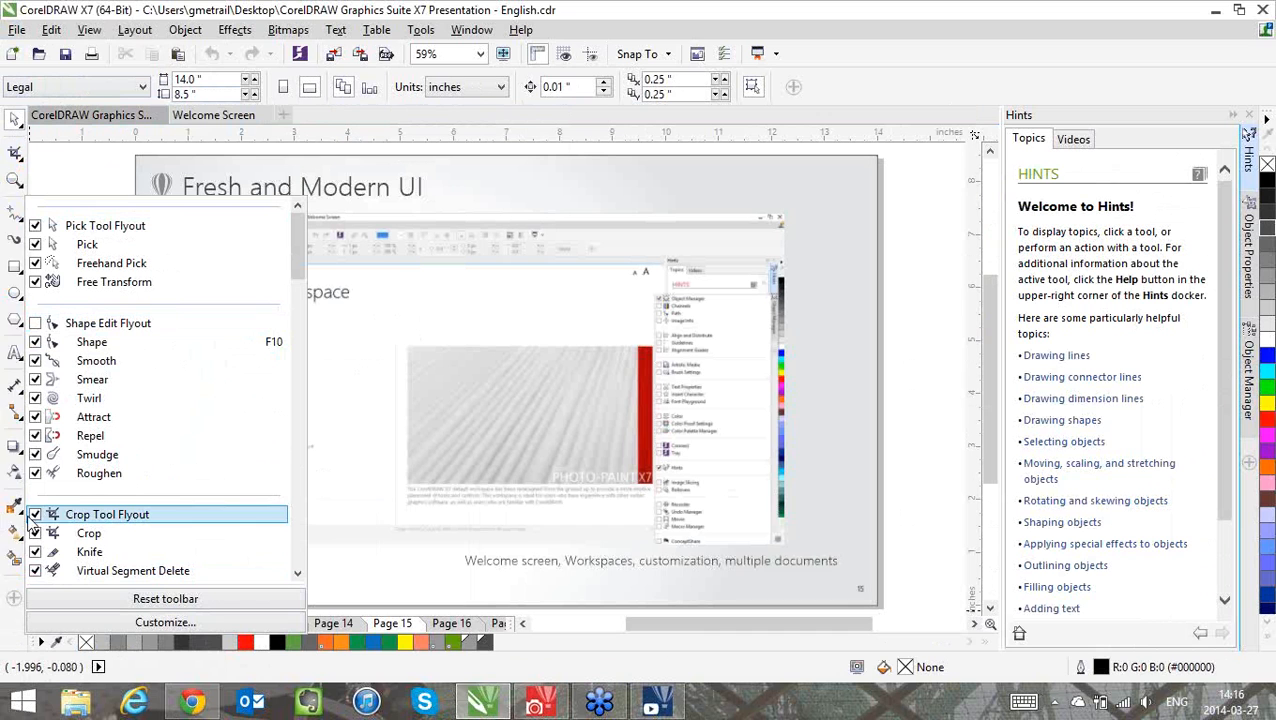
left_click(35, 324)
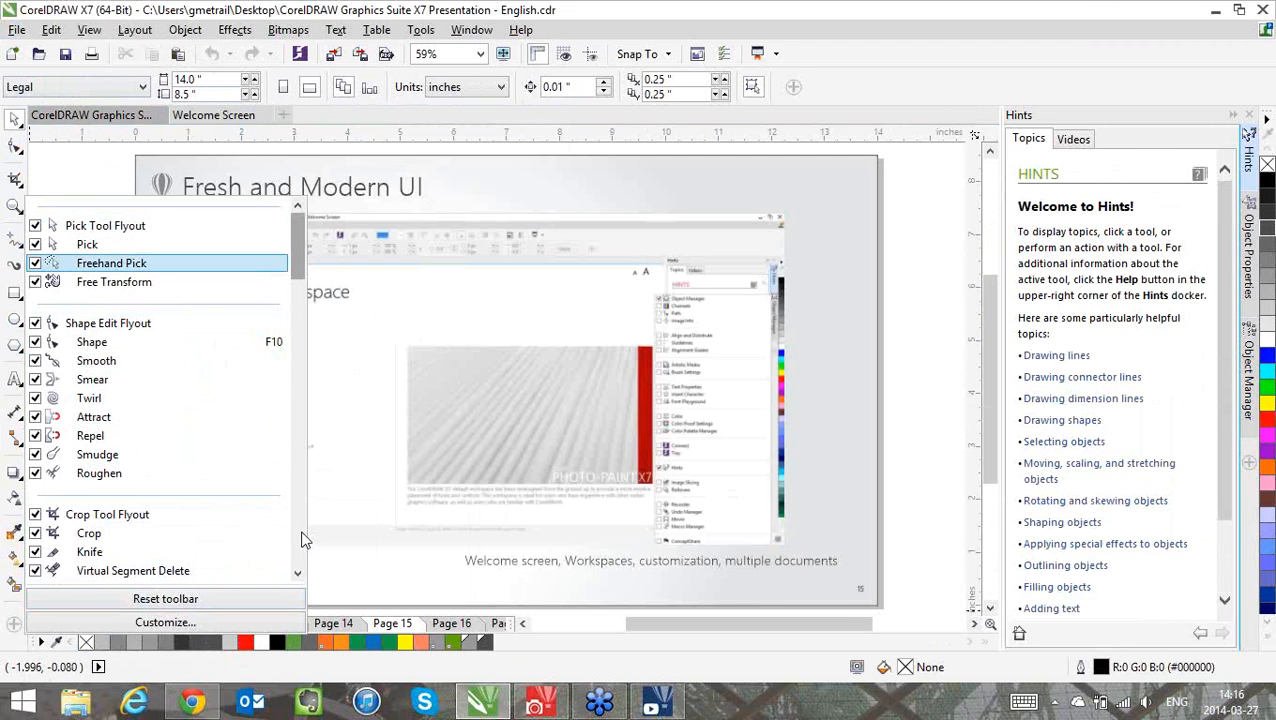
Add the Outline flyout to the toolbox and show the tools in the toolbox overflow
scroll(296, 535, "down", 10)
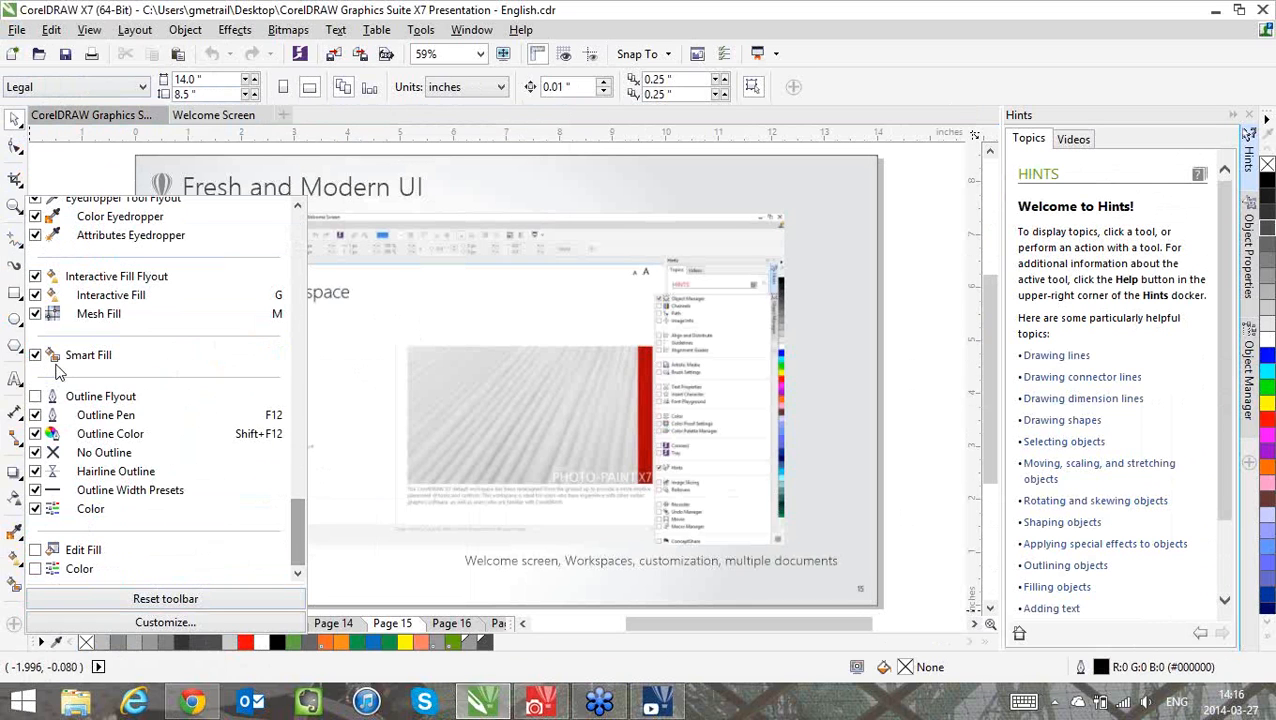
left_click(49, 557)
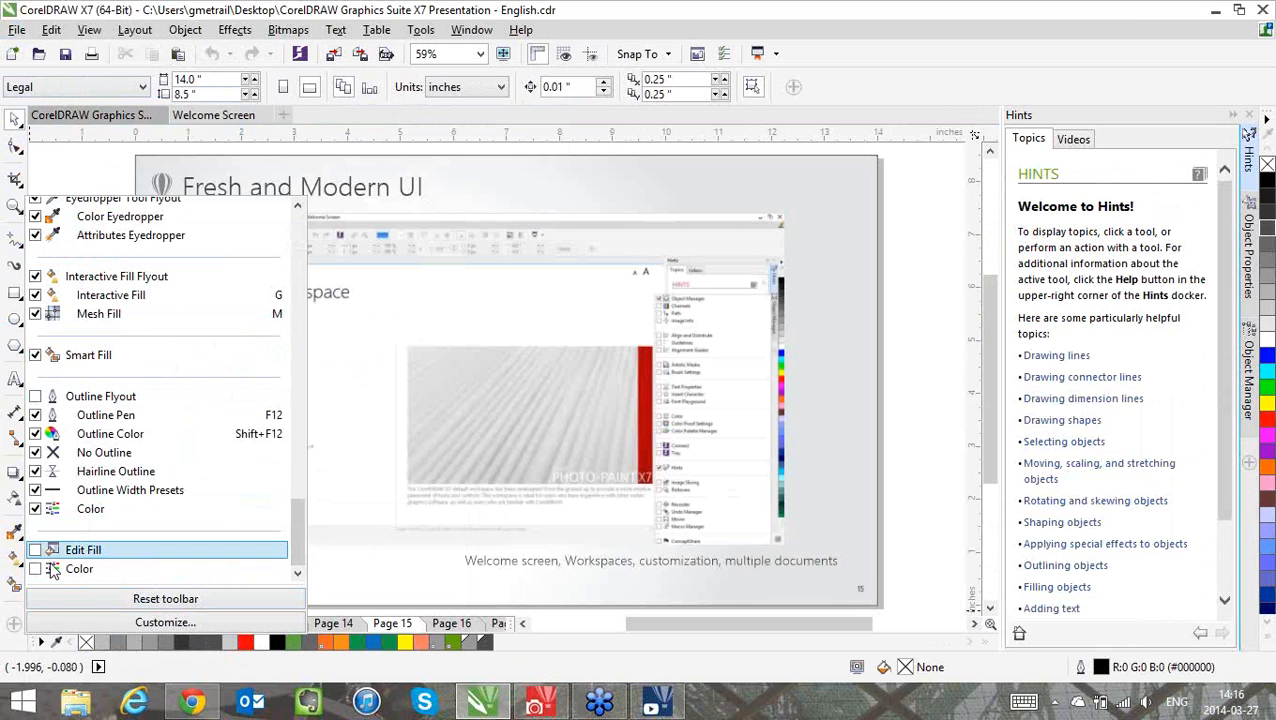
left_click(62, 394)
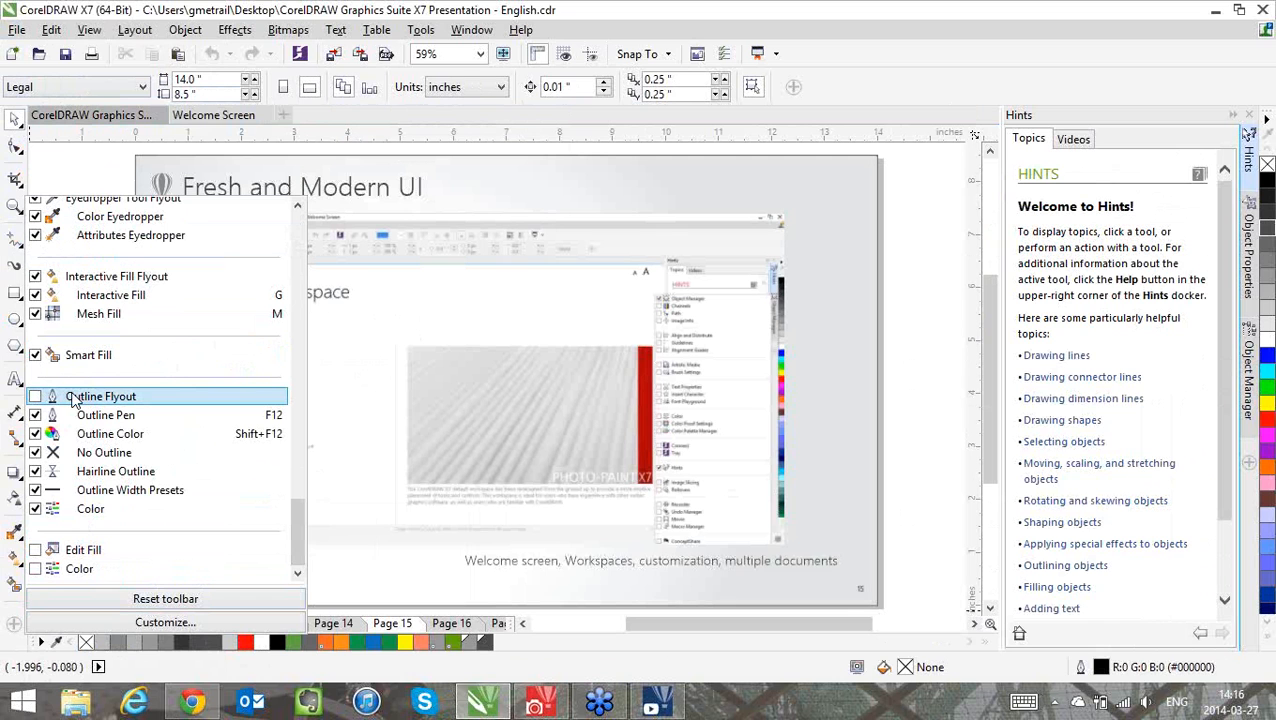
left_click(95, 199)
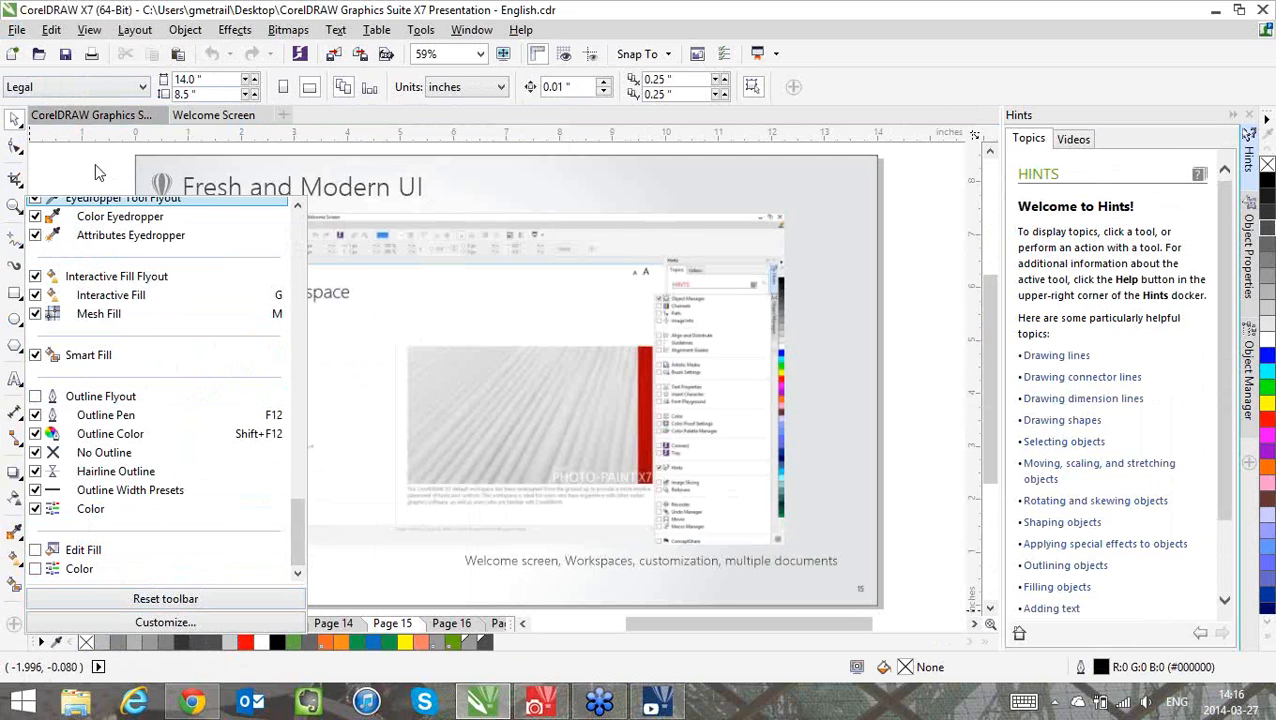
left_click(35, 397)
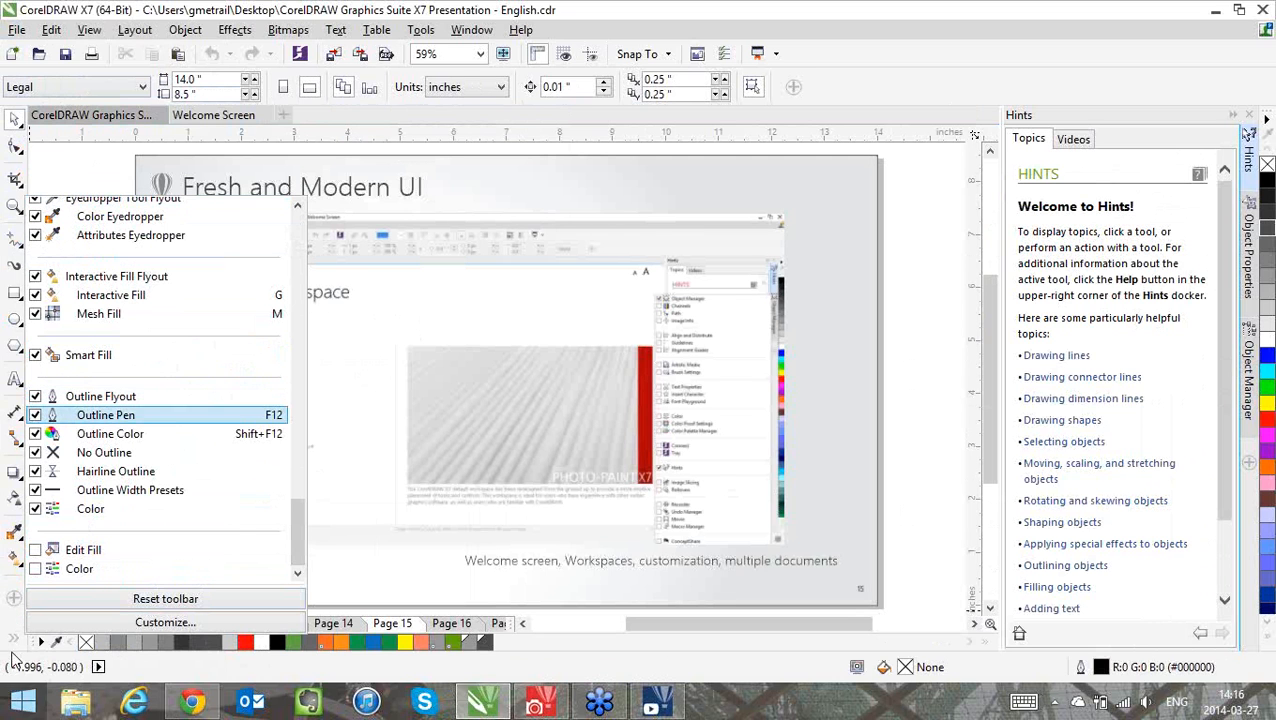
left_click(14, 640)
left_click(14, 640)
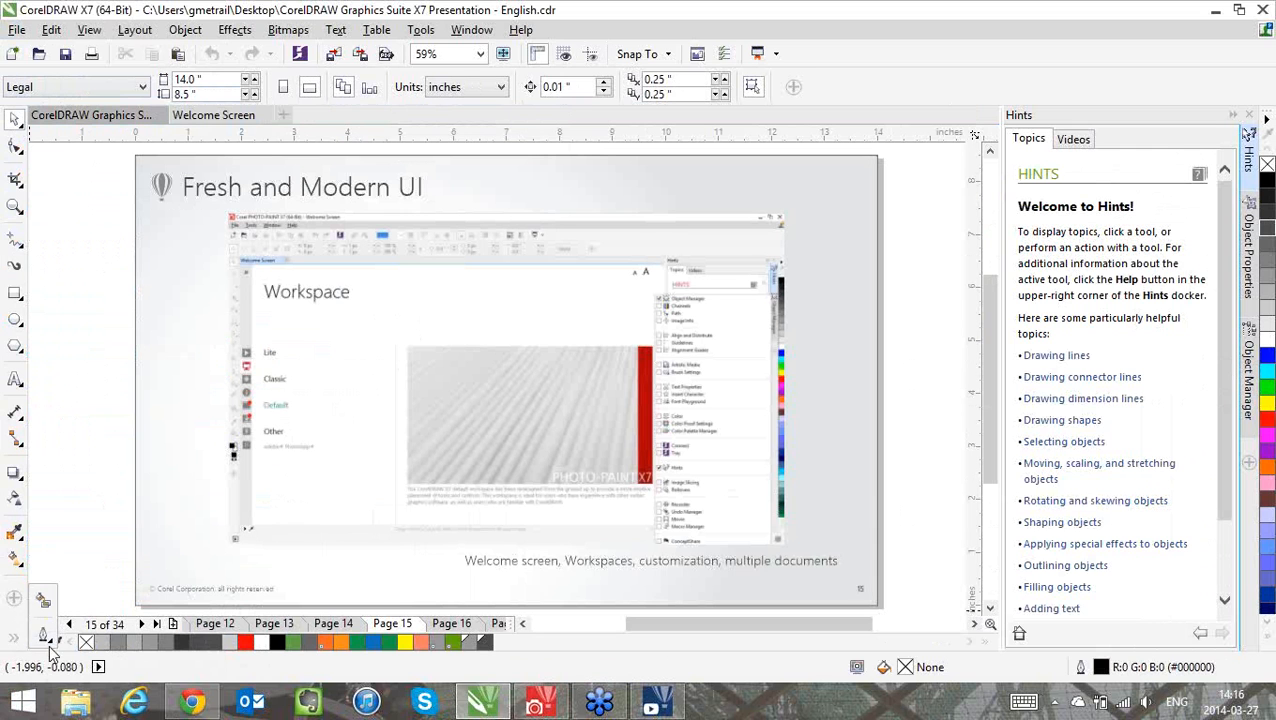
left_click(15, 597)
left_click(15, 595)
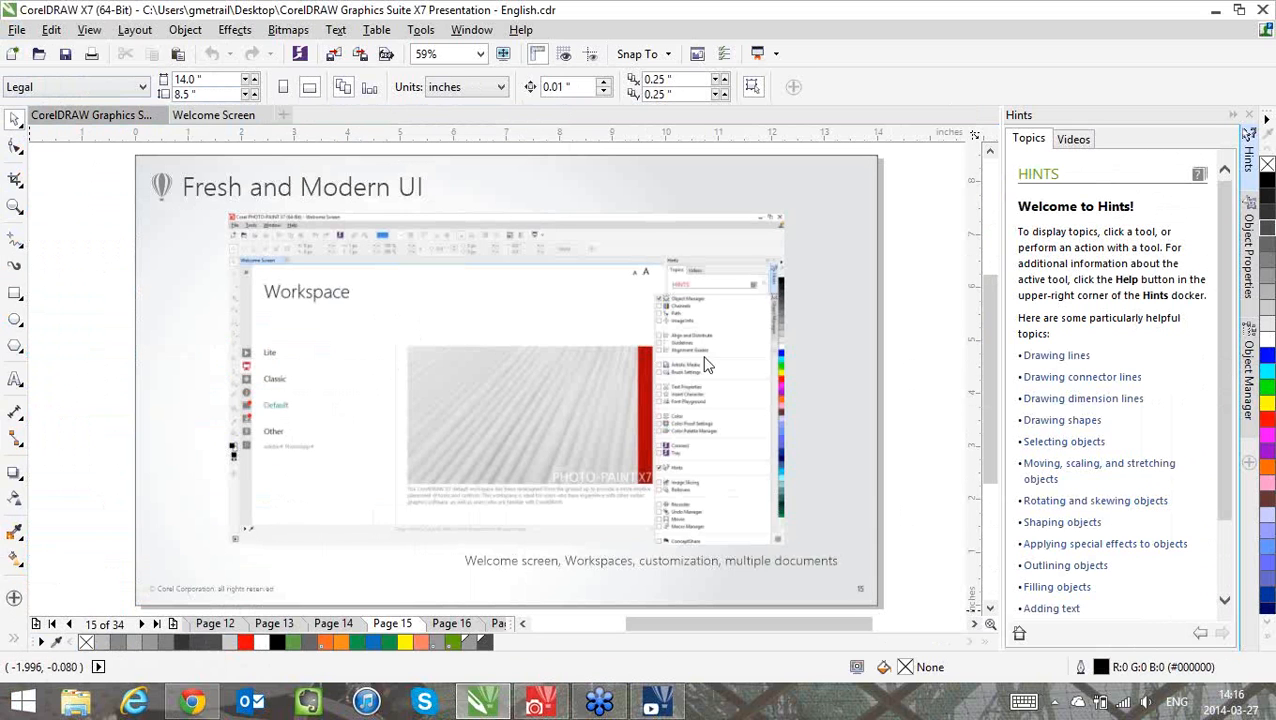
Look at the items offered for quick customization of the property bar, and close the list without changes
left_click(945, 183)
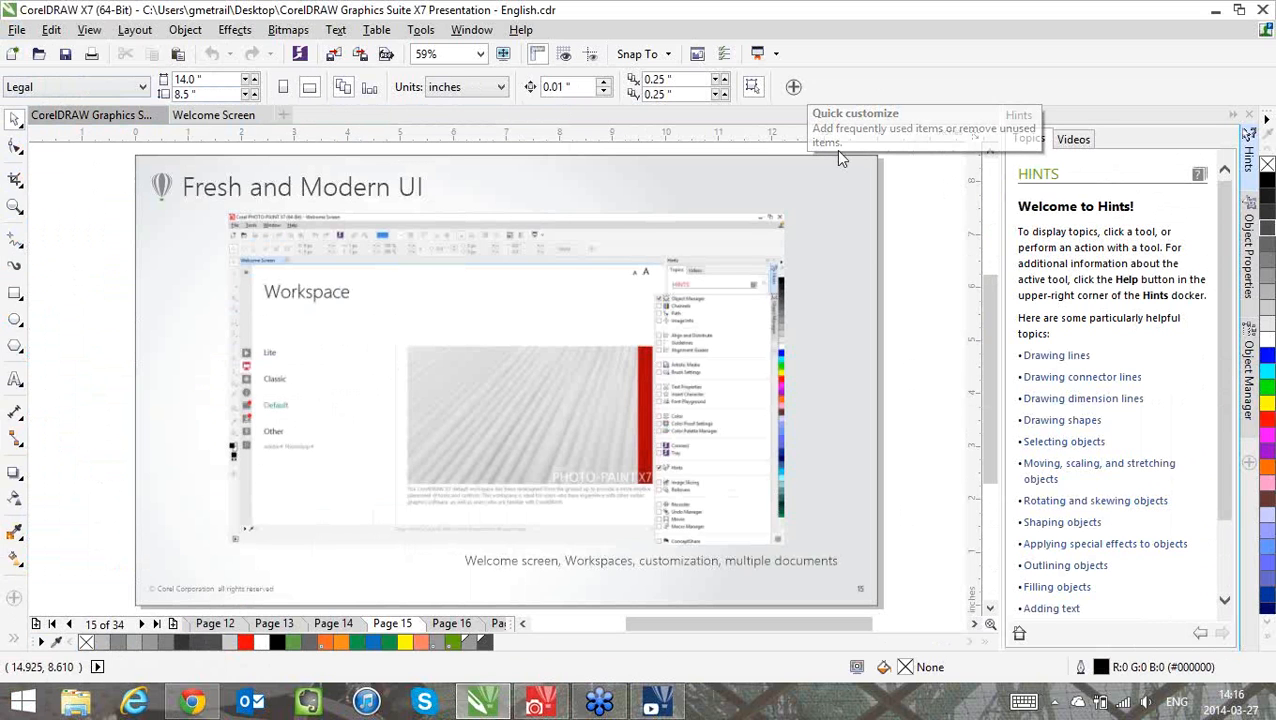
left_click(794, 88)
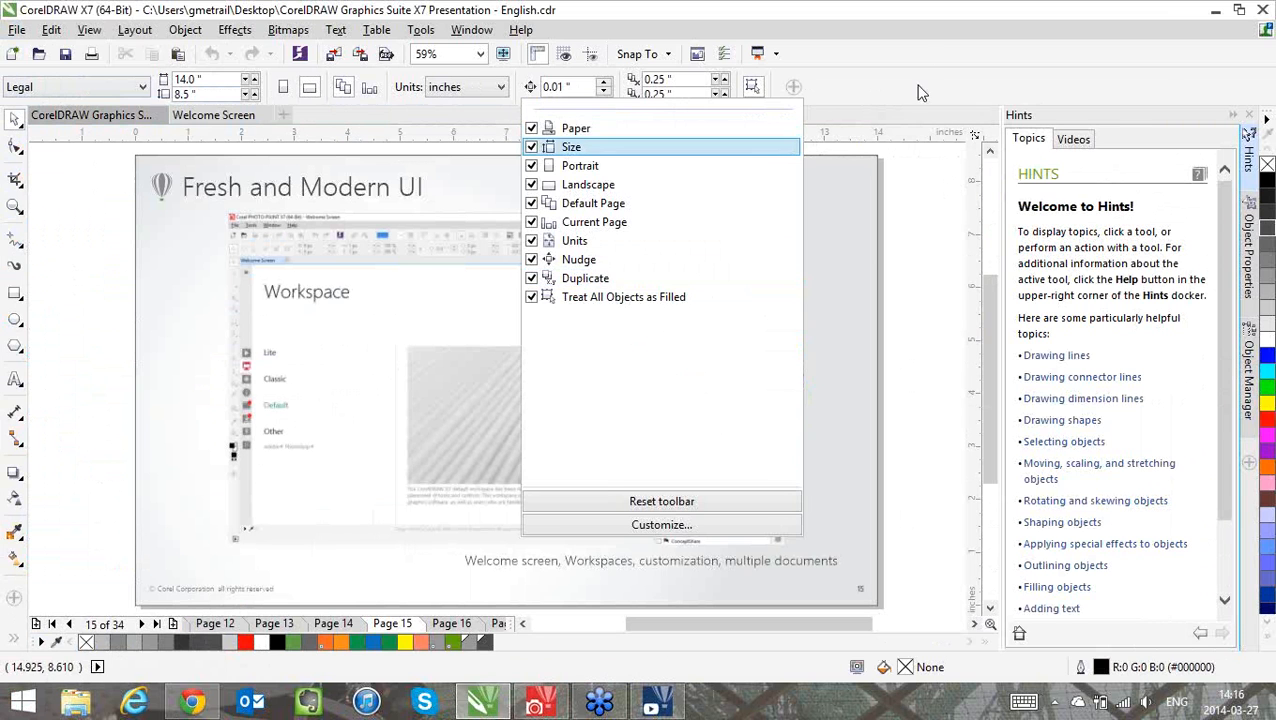
left_click(919, 87)
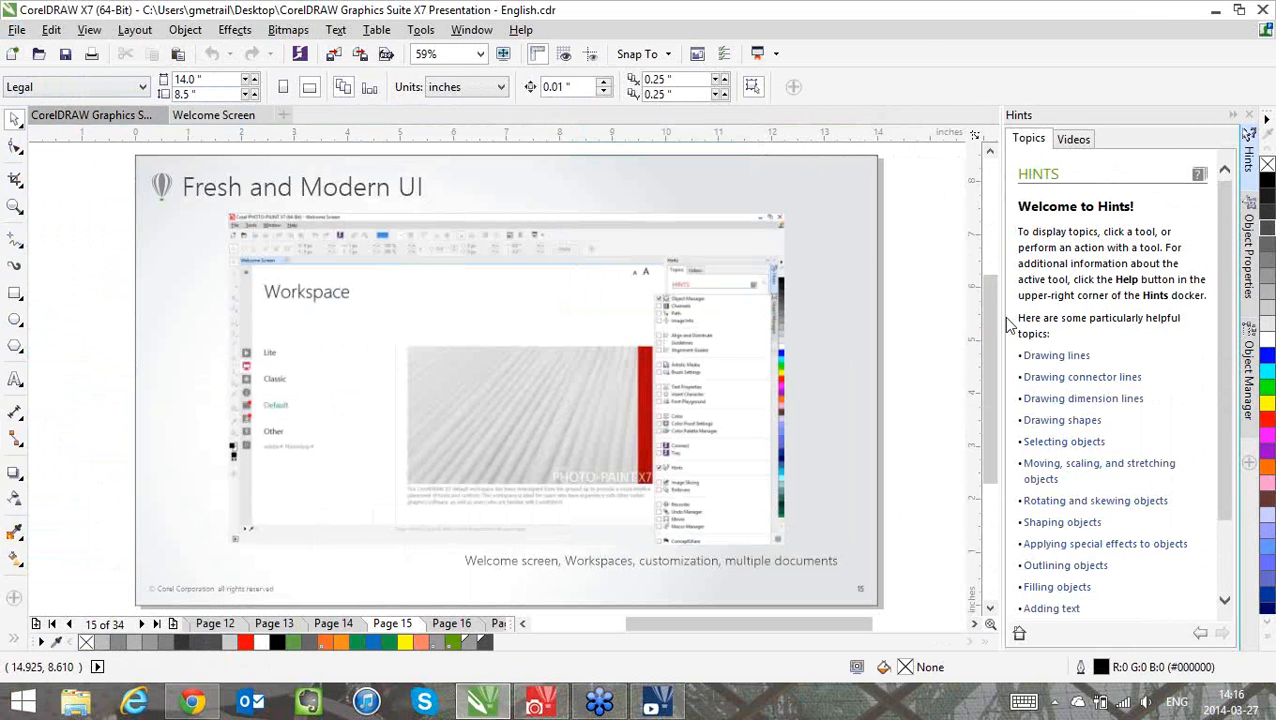
Add the Alignment and Dynamic Guides, Align and Distribute, and Font Playground dockers, and bring the Hints docker back to the front
left_click(1249, 465)
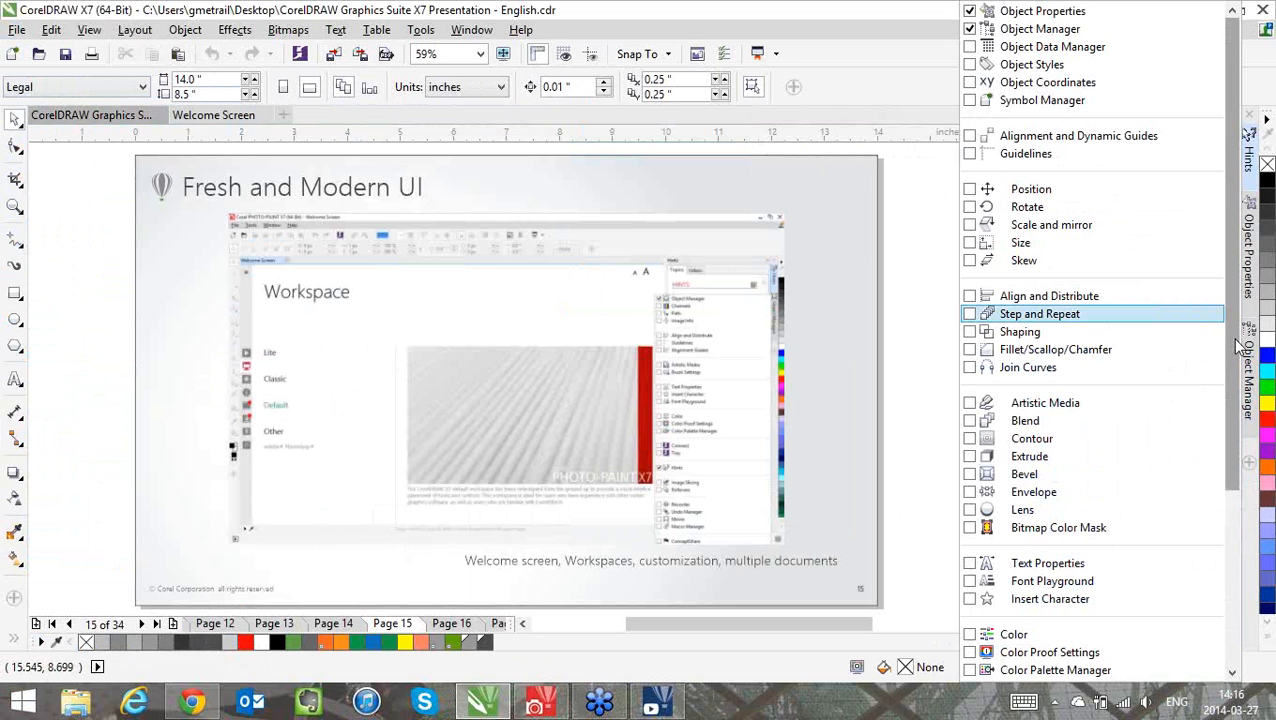
scroll(1213, 108, "down", 5)
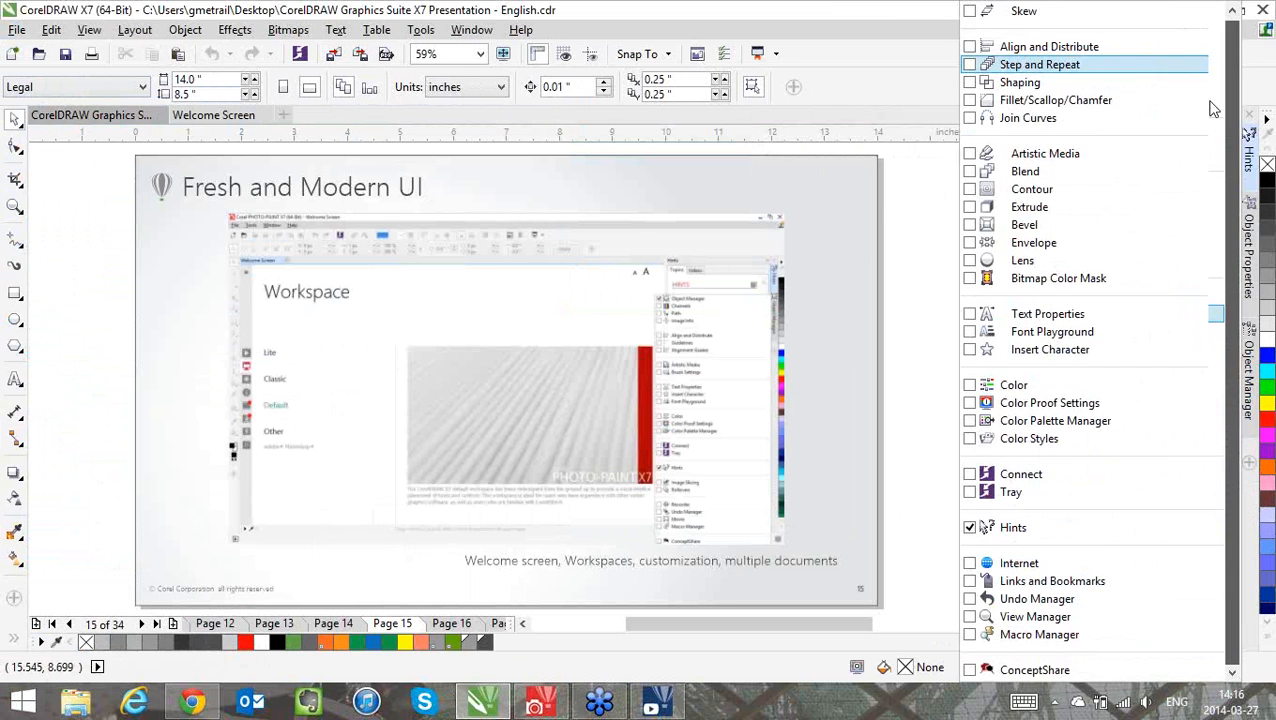
scroll(978, 140, "up", 5)
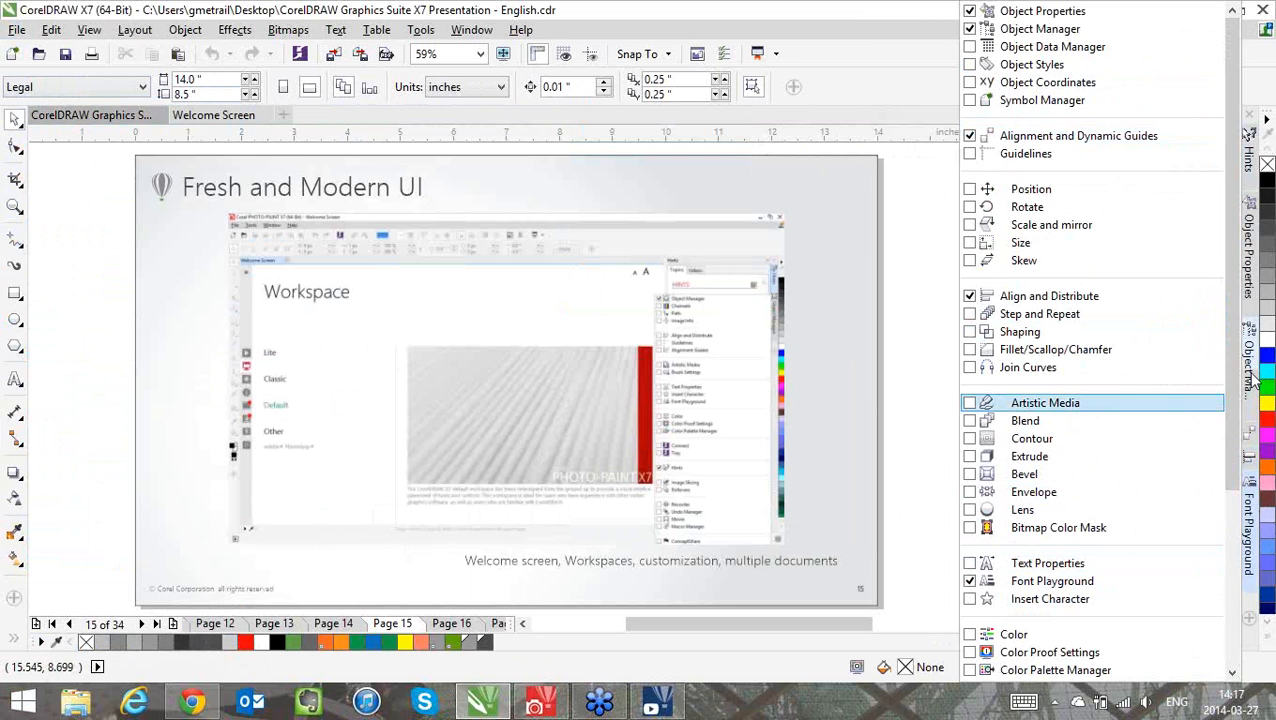
left_click(1210, 40)
left_click(1249, 365)
left_click(1249, 157)
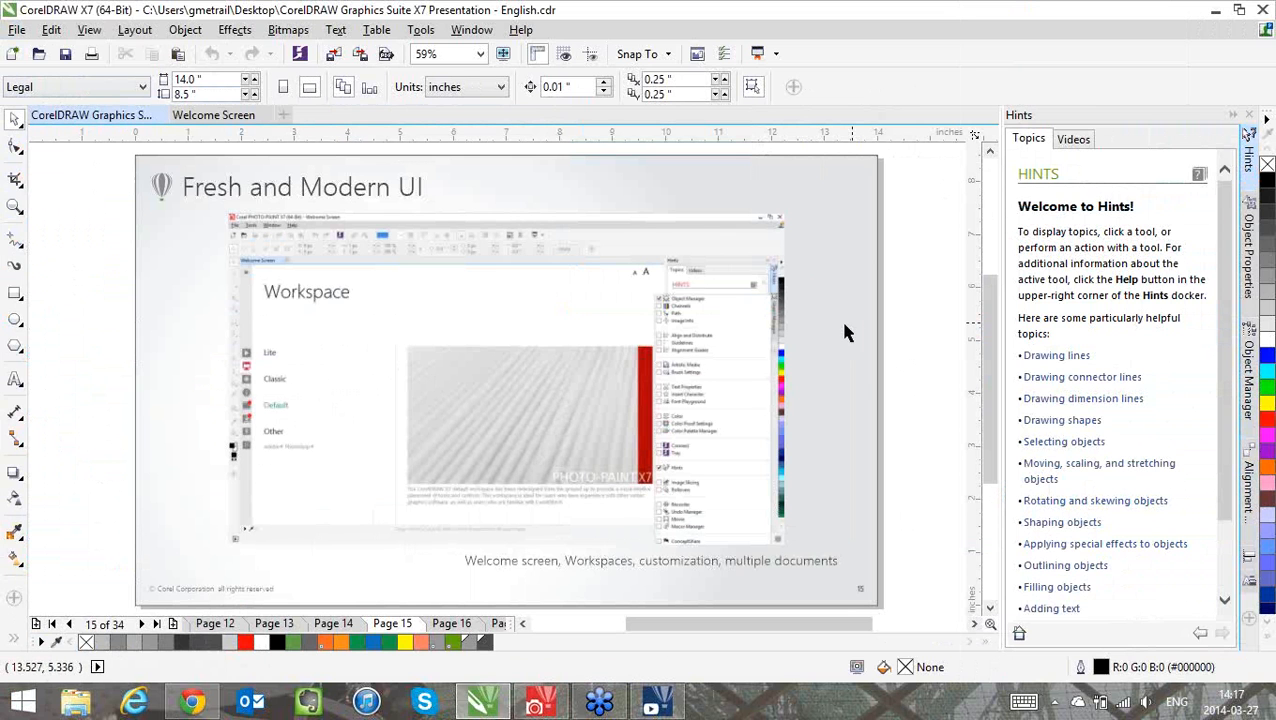
Advance the presentation to page 16 and show it in full-screen preview
key("Page_Down")
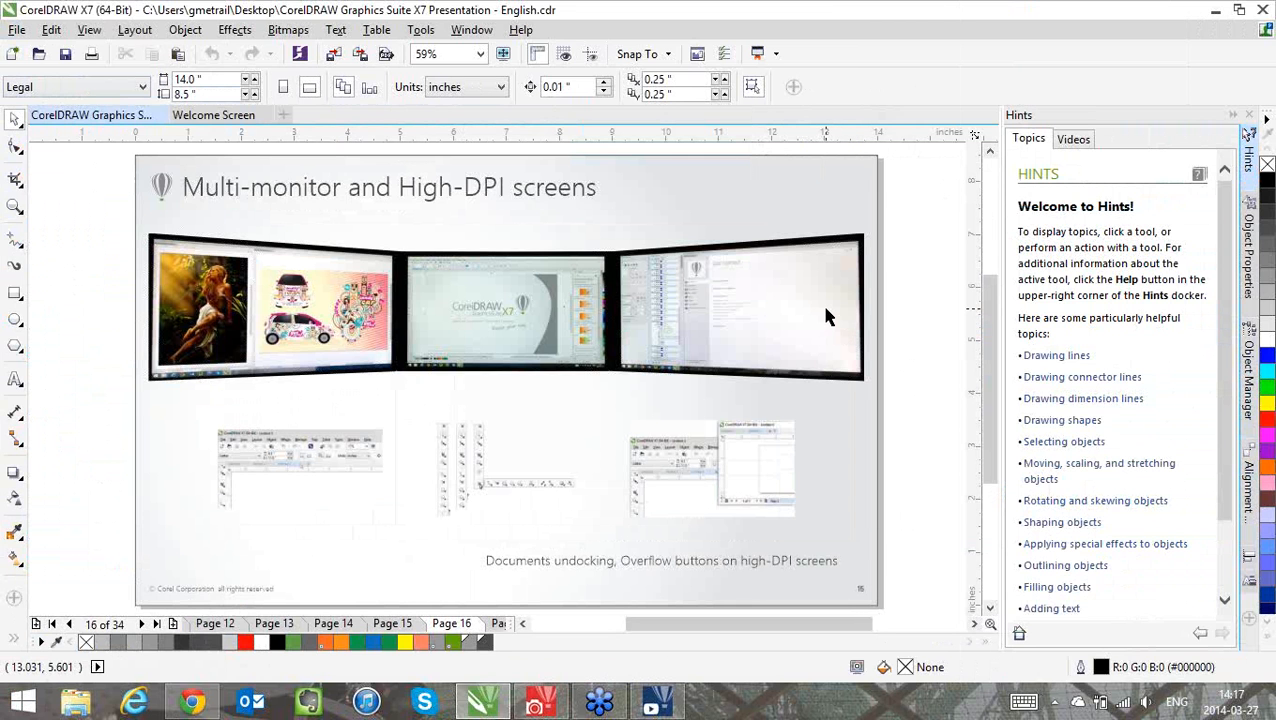
key("F9")
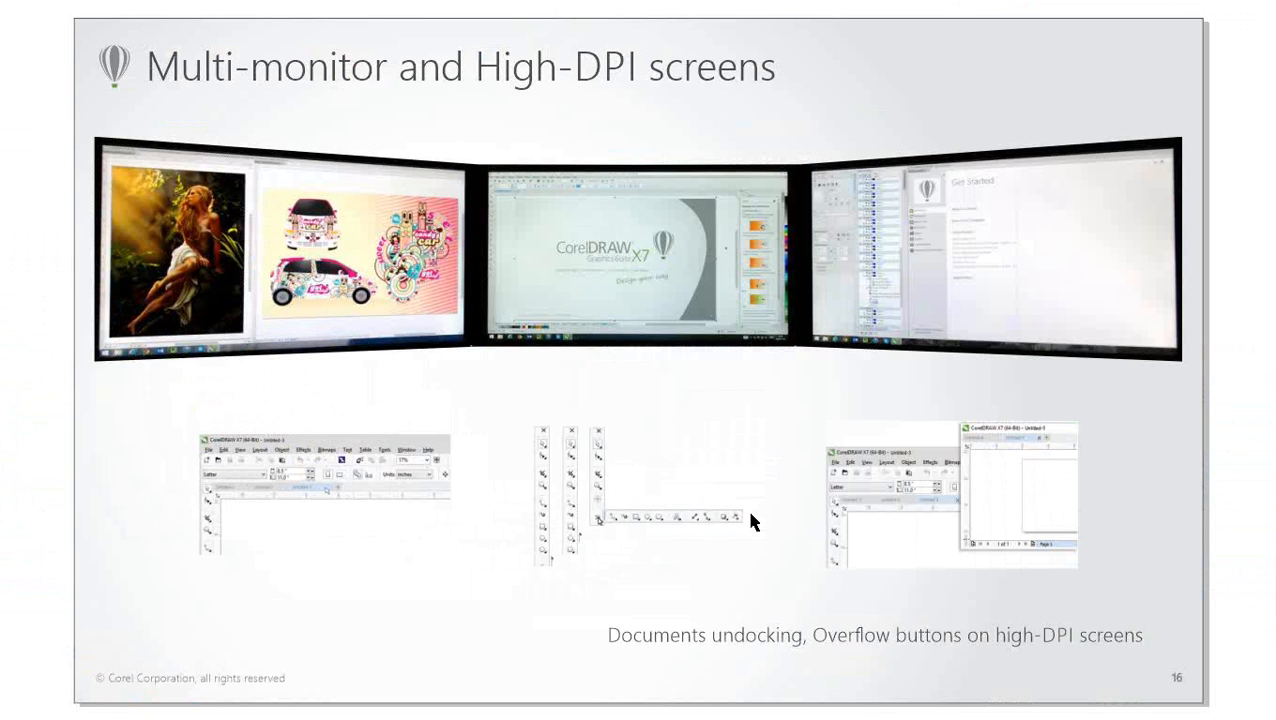
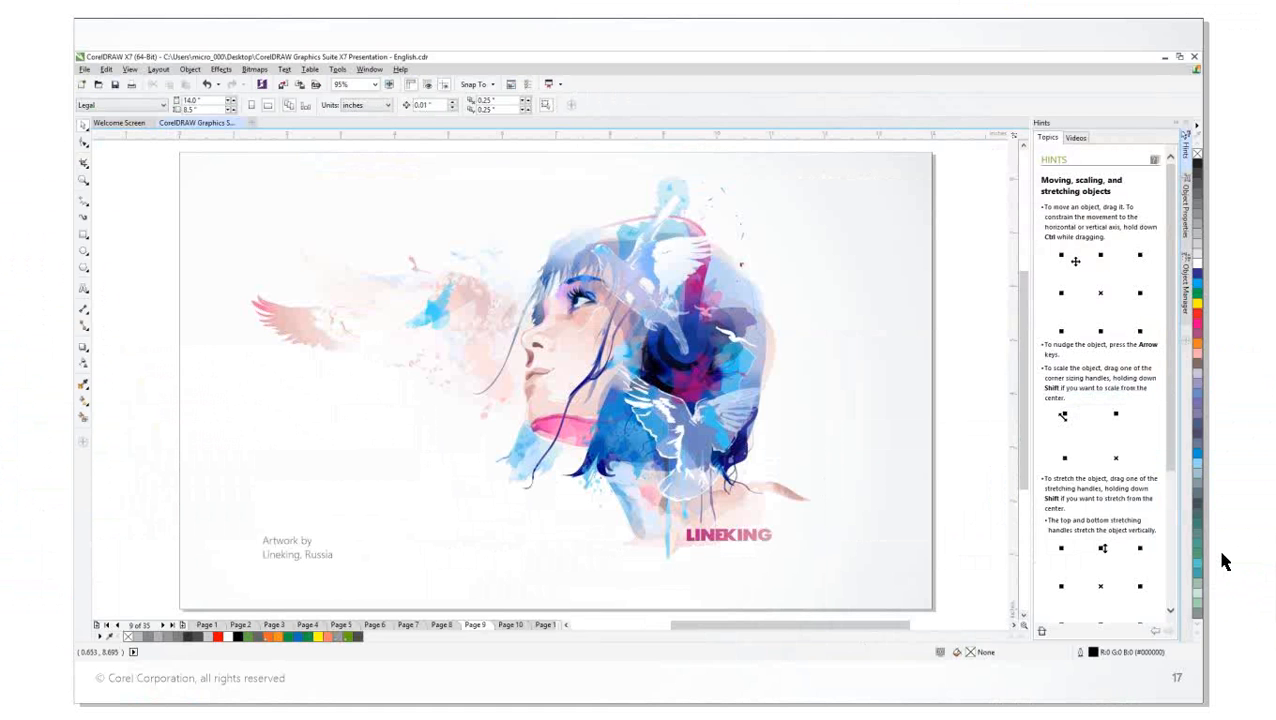
Advance the full-screen presentation to page 19 and return to the normal editing view
key("Page_Down")
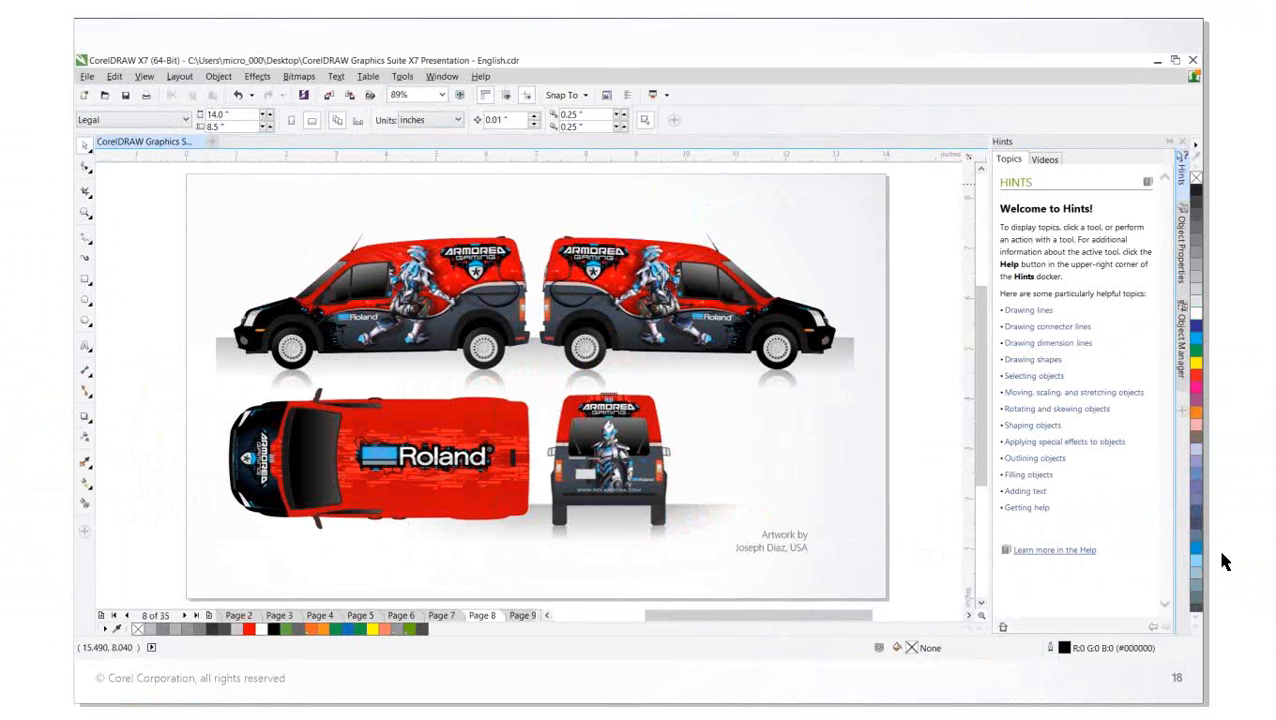
key("Page_Down")
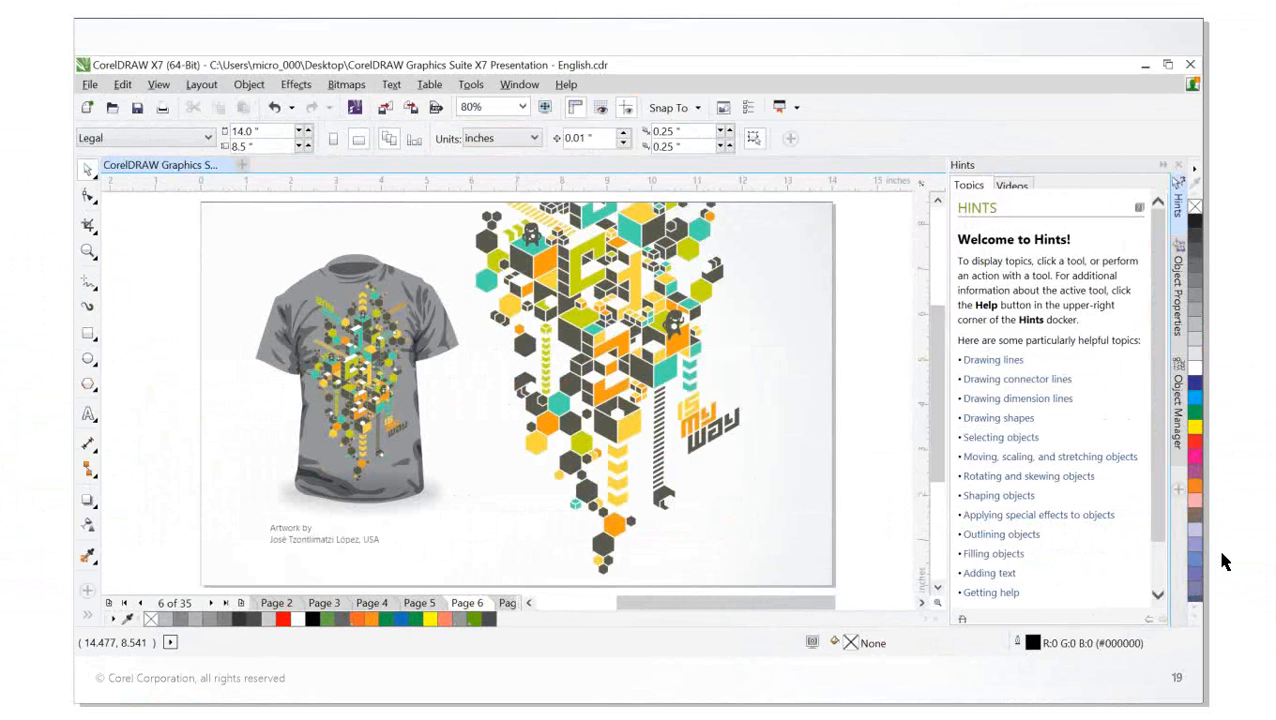
key("Escape")
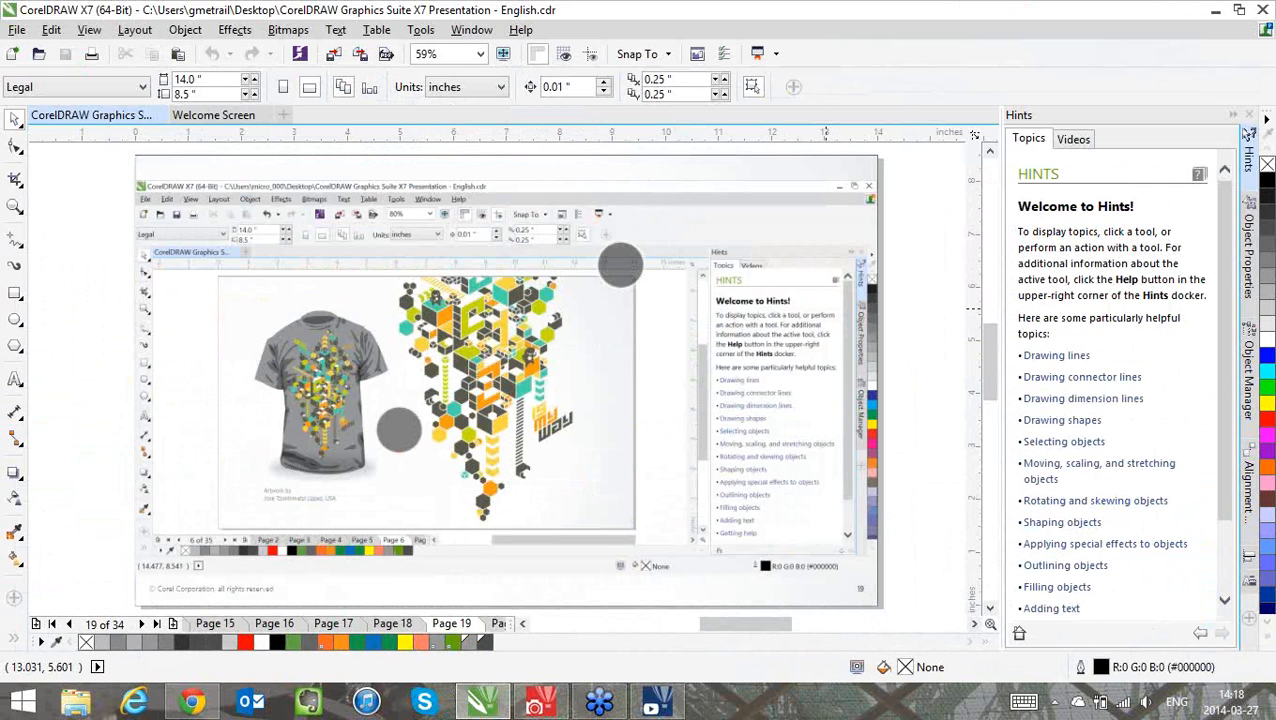
Examine the T-shirt artwork on page 19 up close, and return to the full page view
scroll(491, 327, "up", 2)
left_click_drag(318, 199, 659, 335)
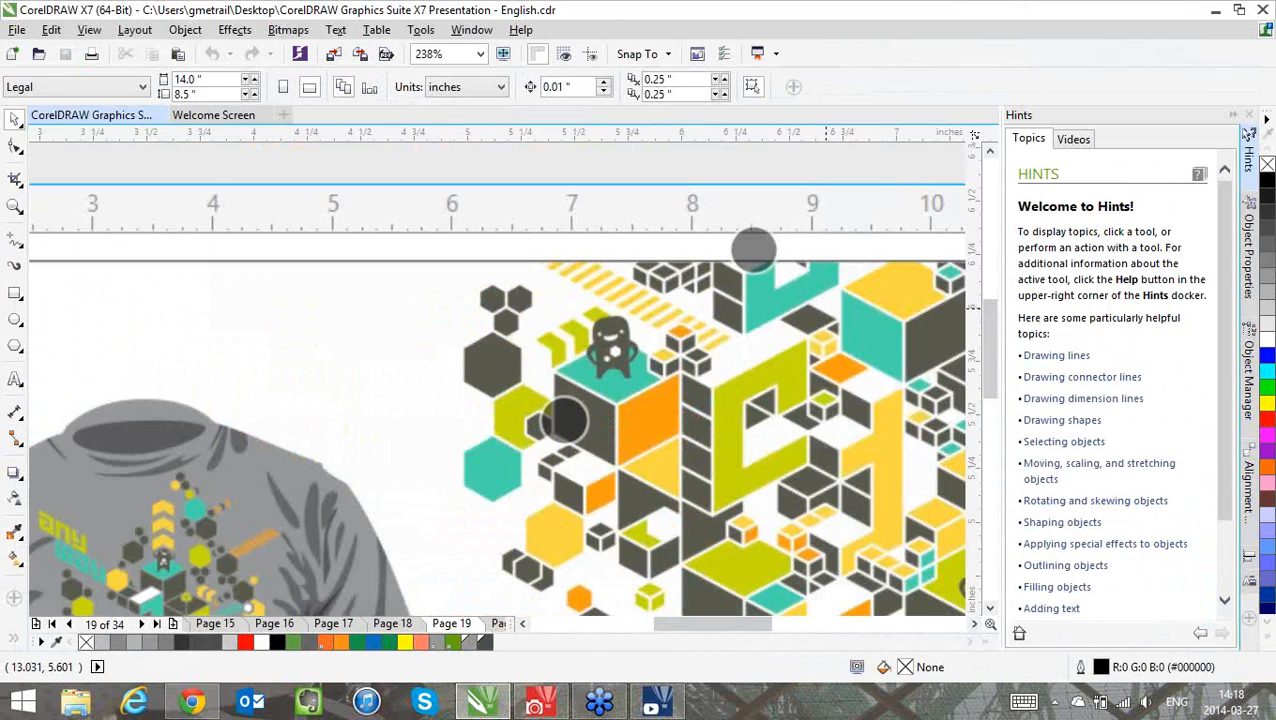
scroll(659, 335, "down", 4)
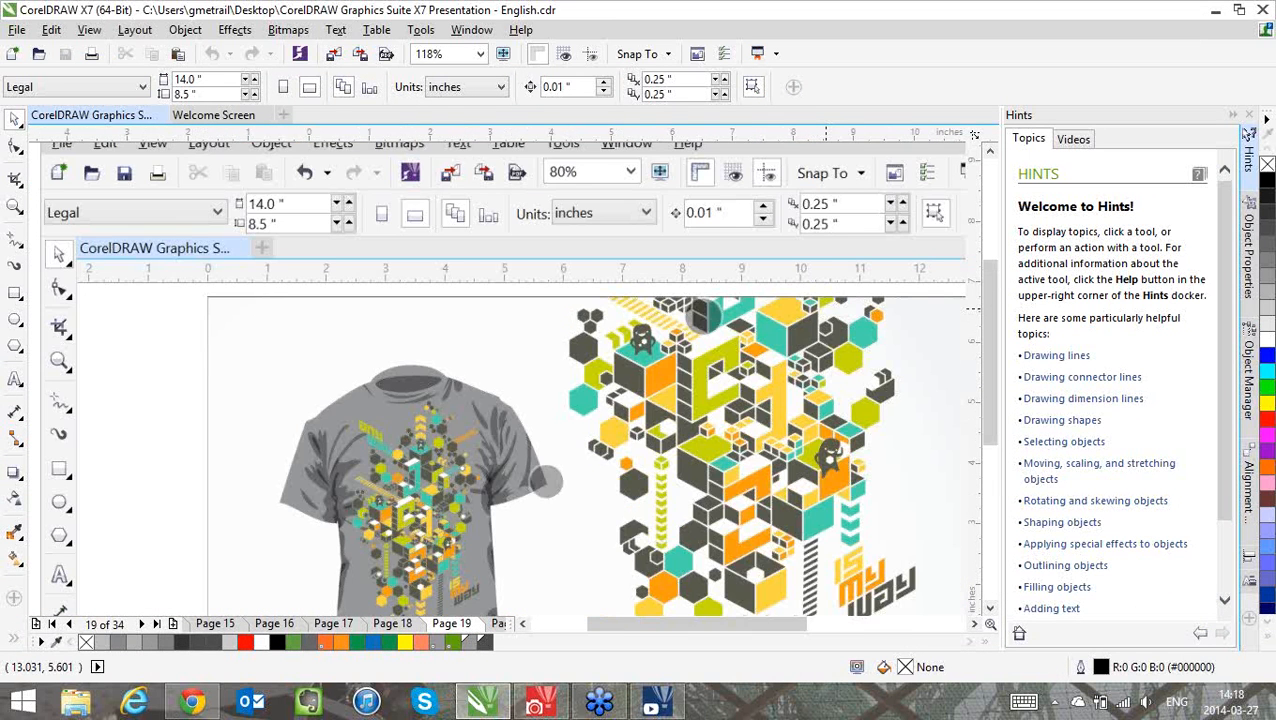
left_click(940, 68)
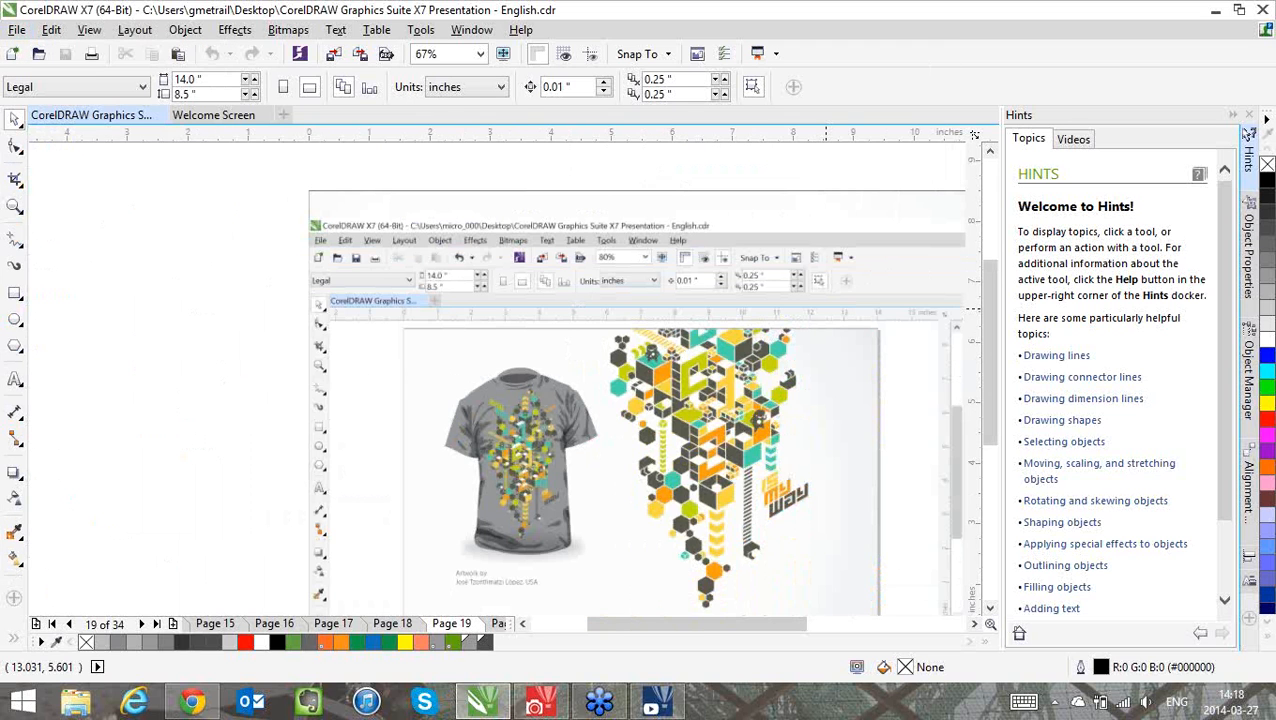
scroll(549, 384, "down", 1)
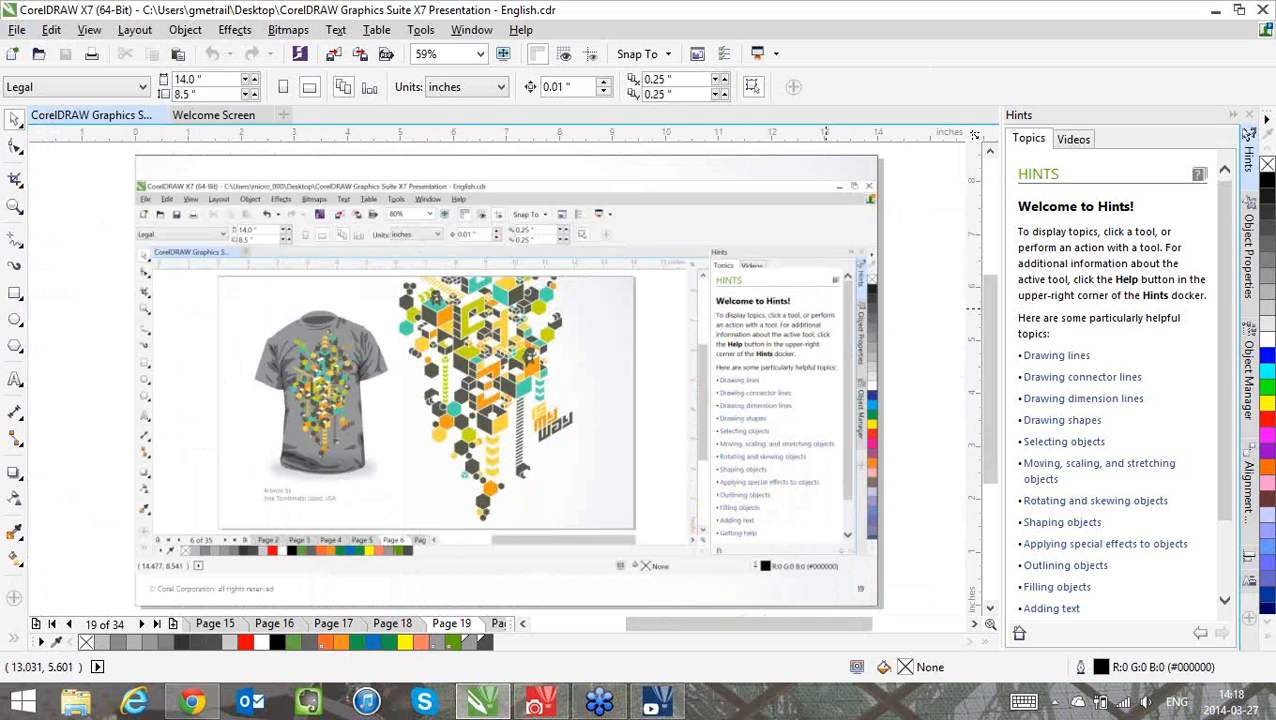
Go to page 20 and examine the vinyl record up close, ending with the Pick tool active
key("Page_Down")
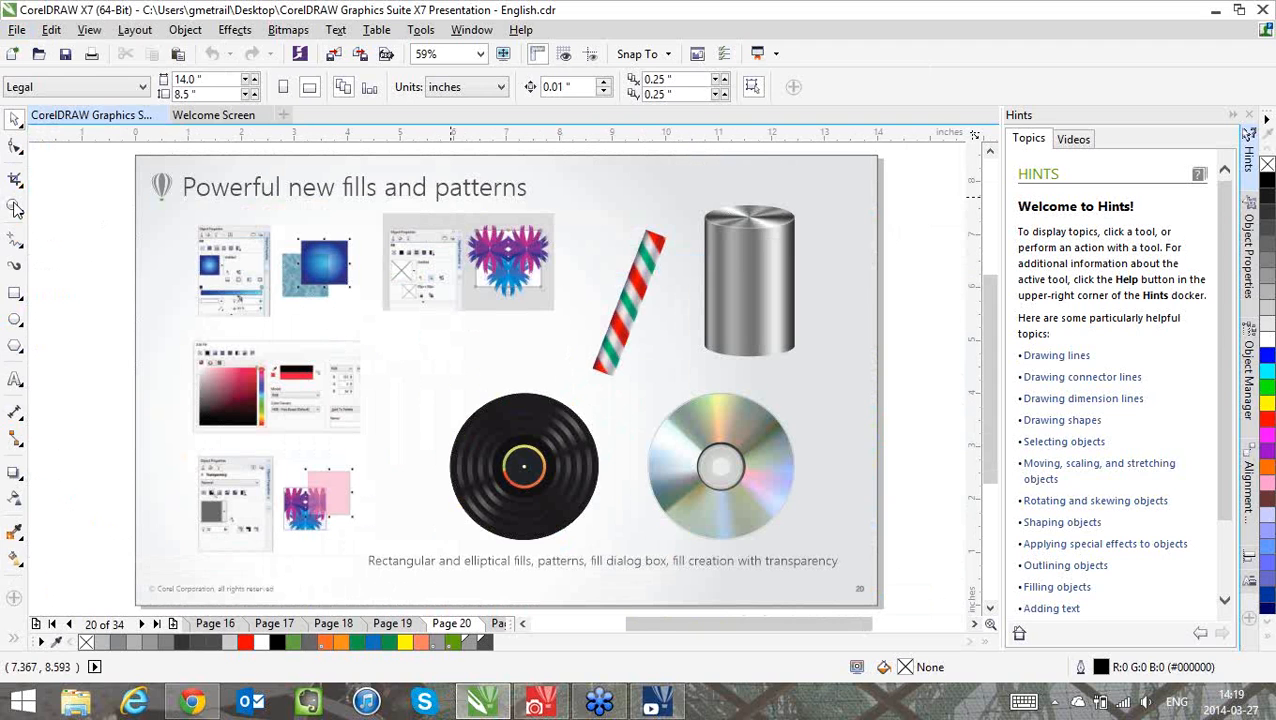
left_click(15, 207)
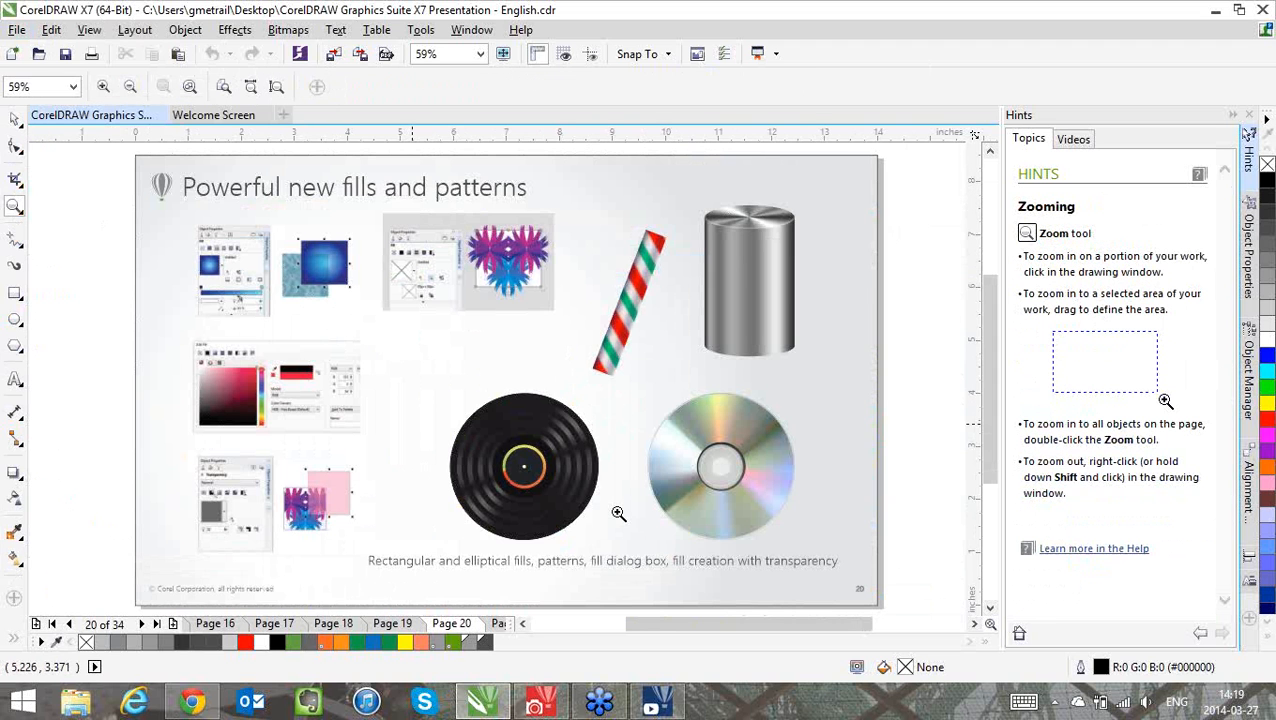
left_click_drag(430, 390, 641, 550)
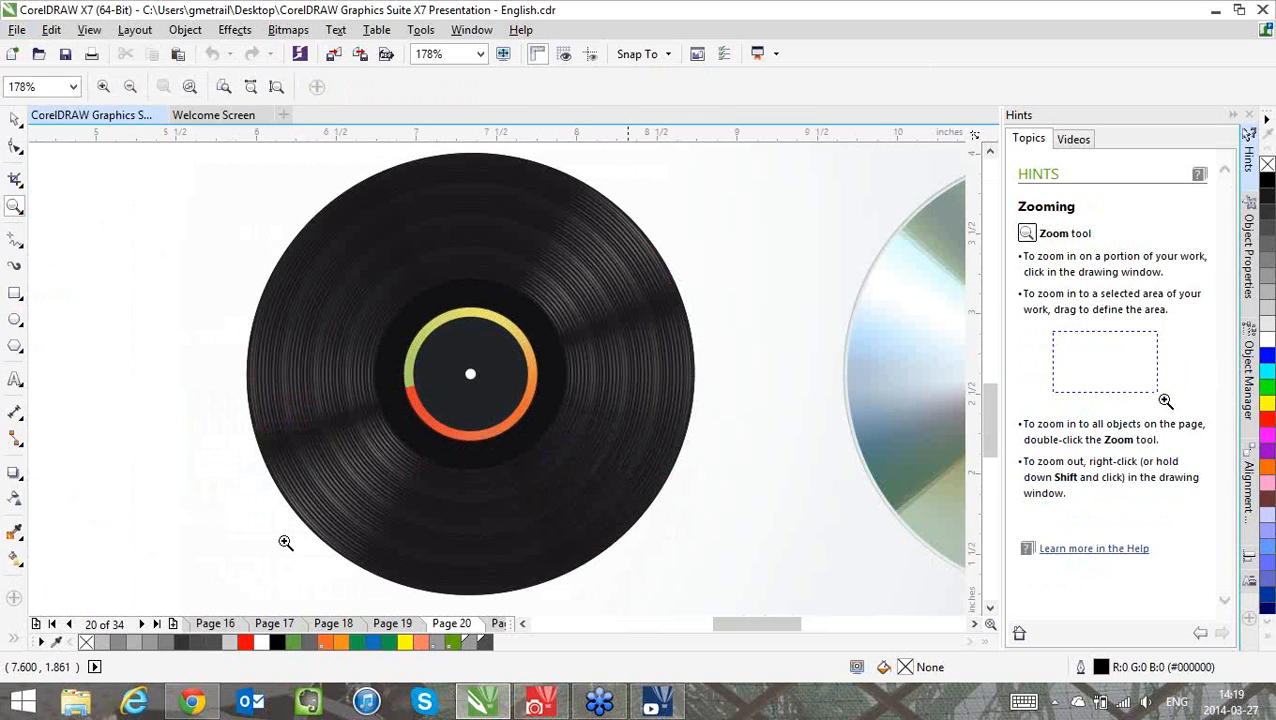
left_click(15, 147)
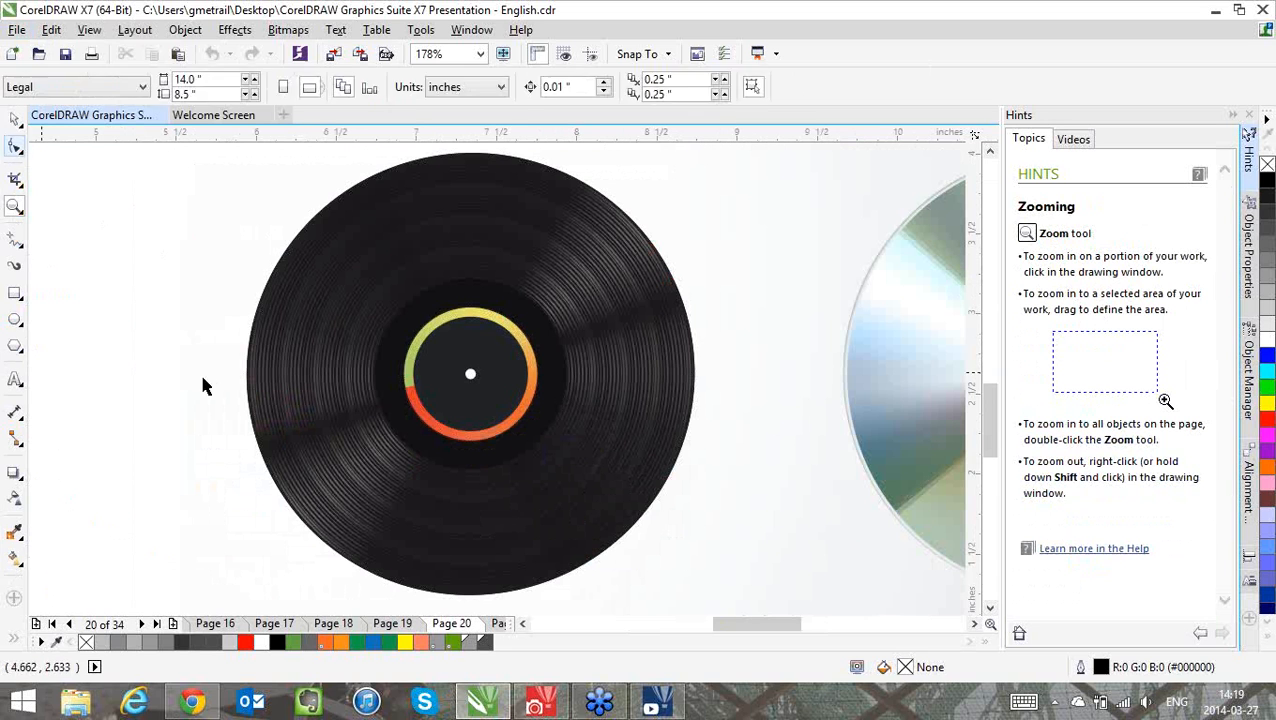
key("space")
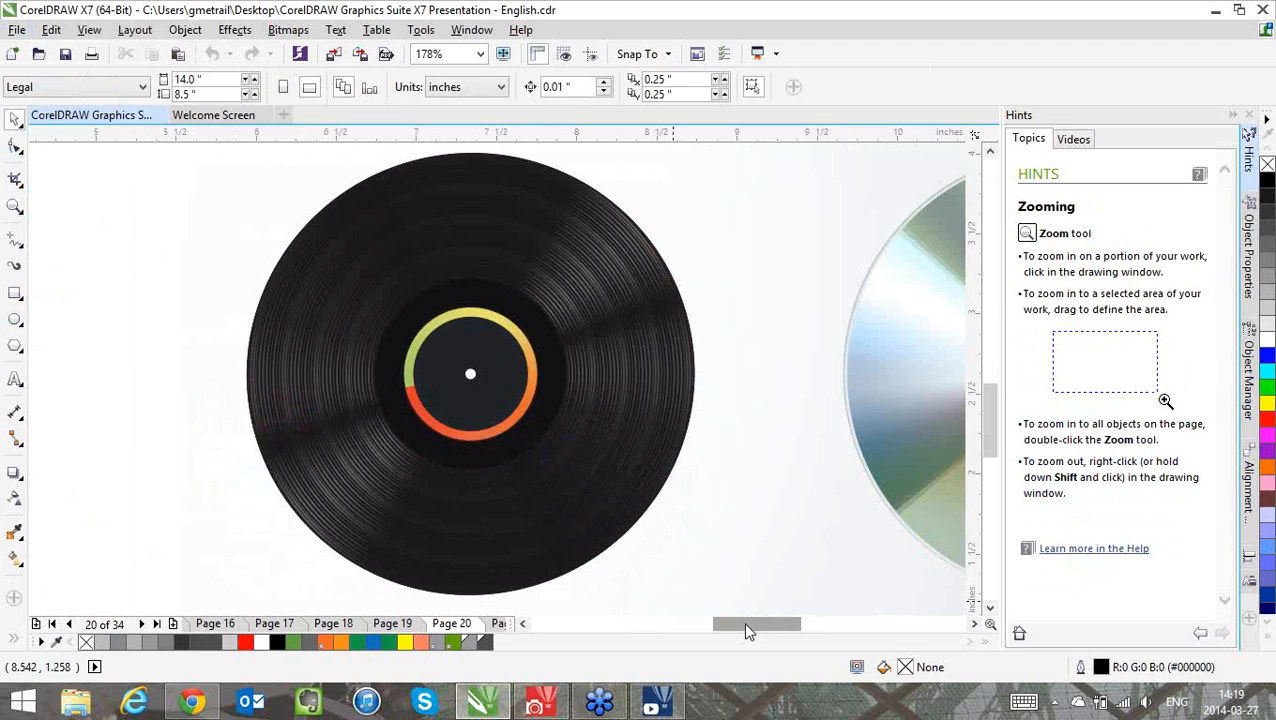
Inspect the compact disc's fill in a slightly widened Object Properties docker, and look at the metal cylinder above it
left_click_drag(745, 624, 790, 634)
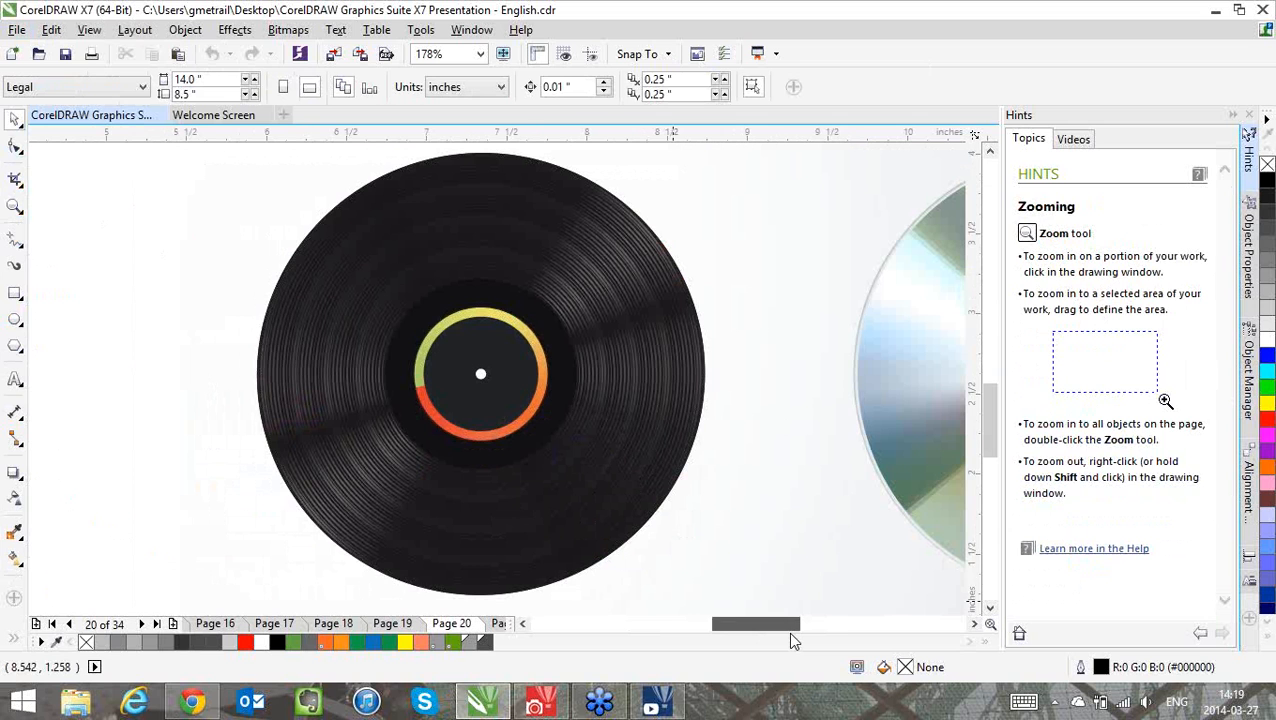
left_click_drag(790, 640, 838, 640)
left_click(686, 345)
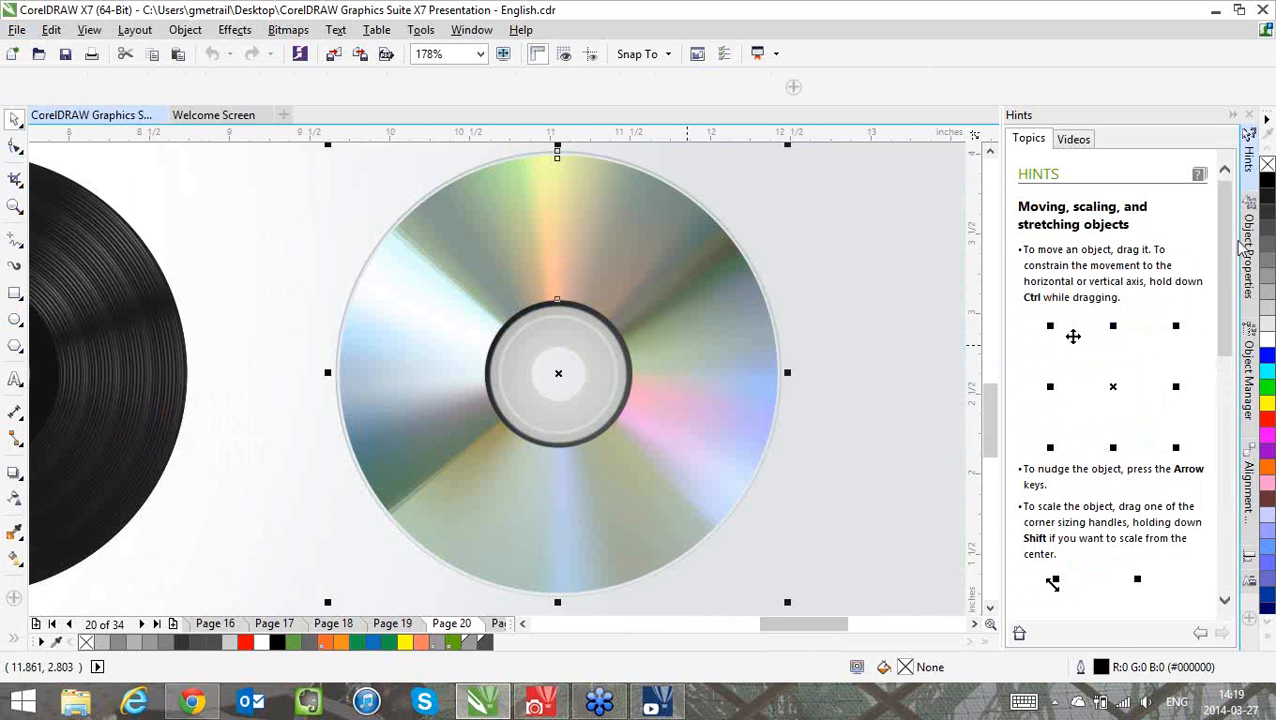
left_click(1244, 295)
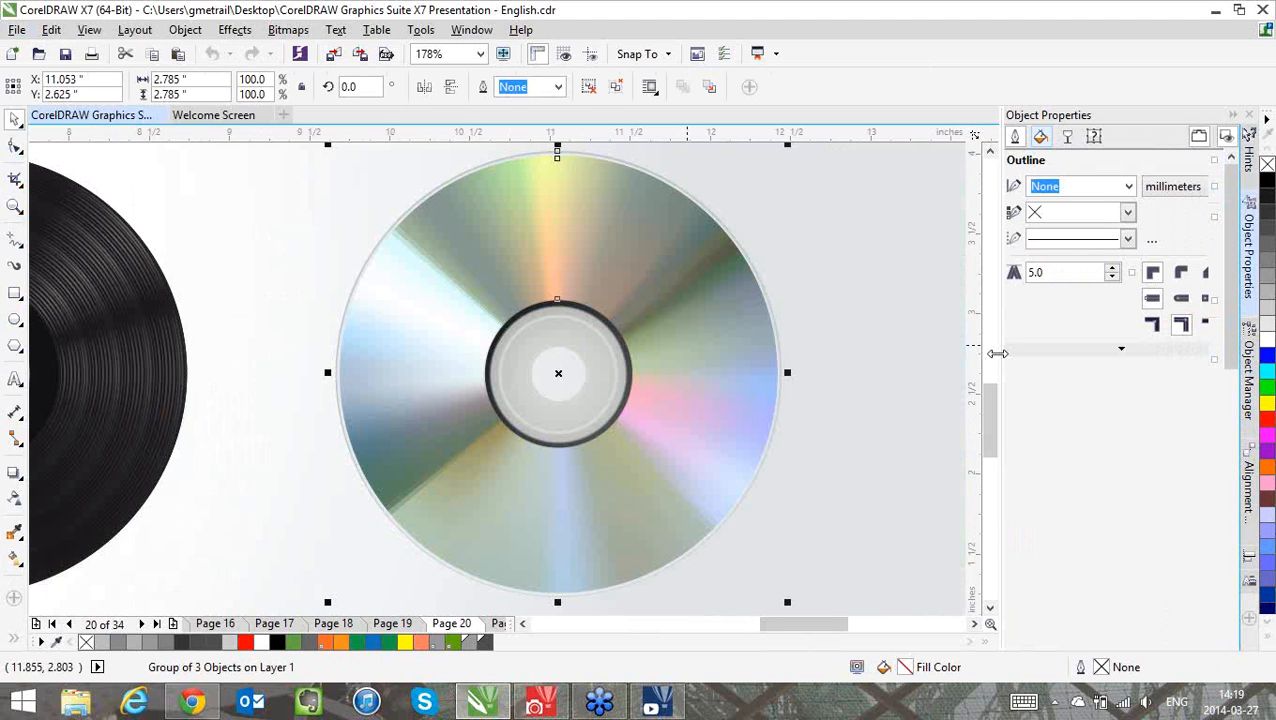
left_click_drag(998, 354, 992, 354)
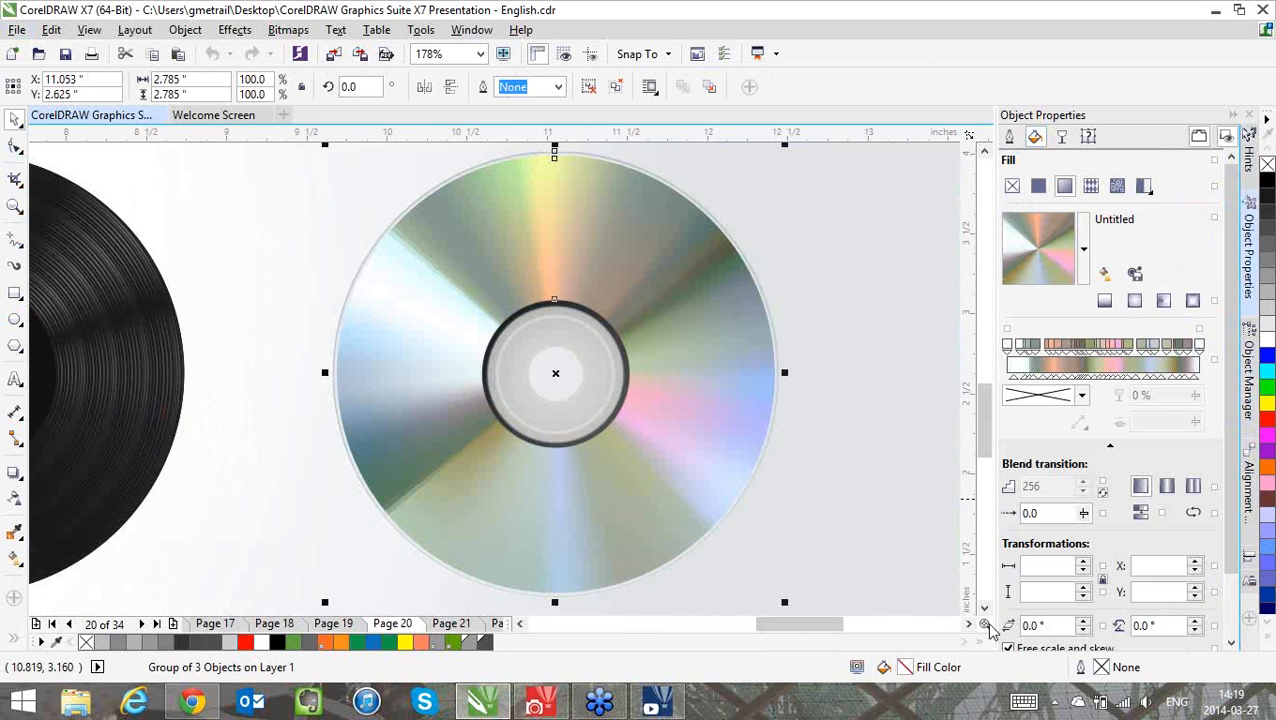
left_click_drag(986, 625, 982, 568)
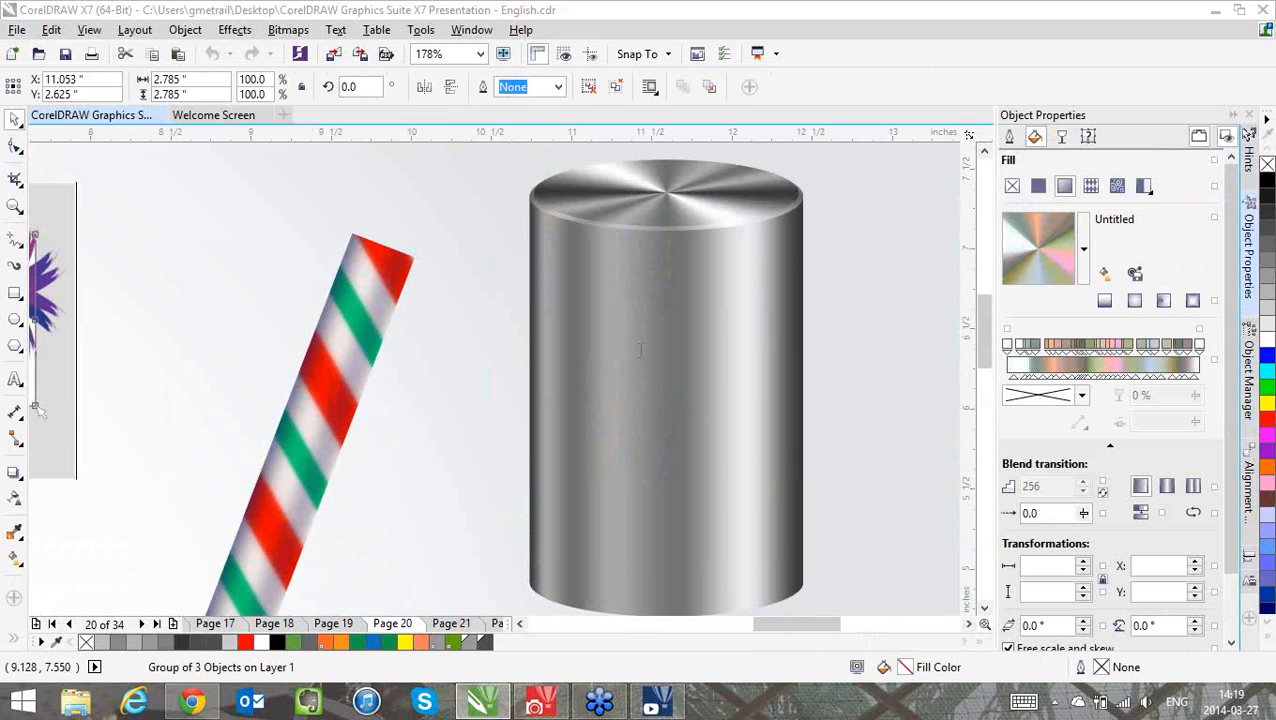
Create a Letter-size CMYK document with the default settings and draw a square about 159 mm wide on the upper page
key("ctrl+n")
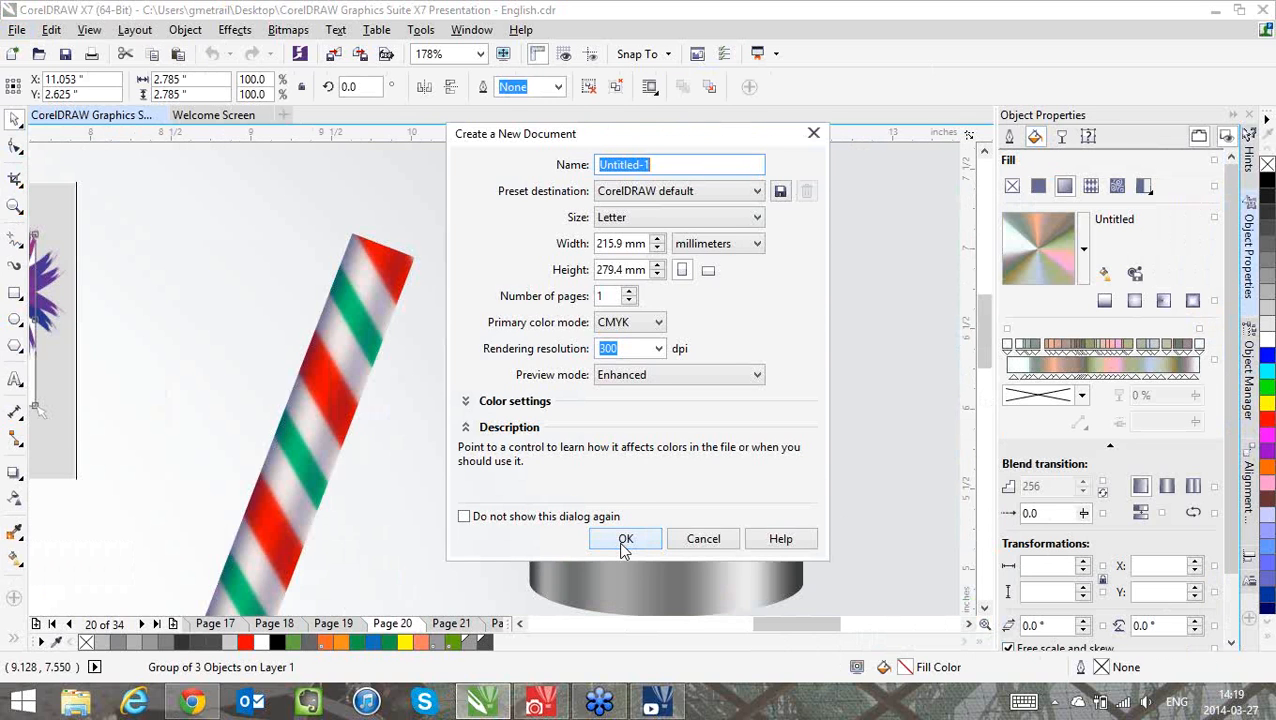
left_click(624, 540)
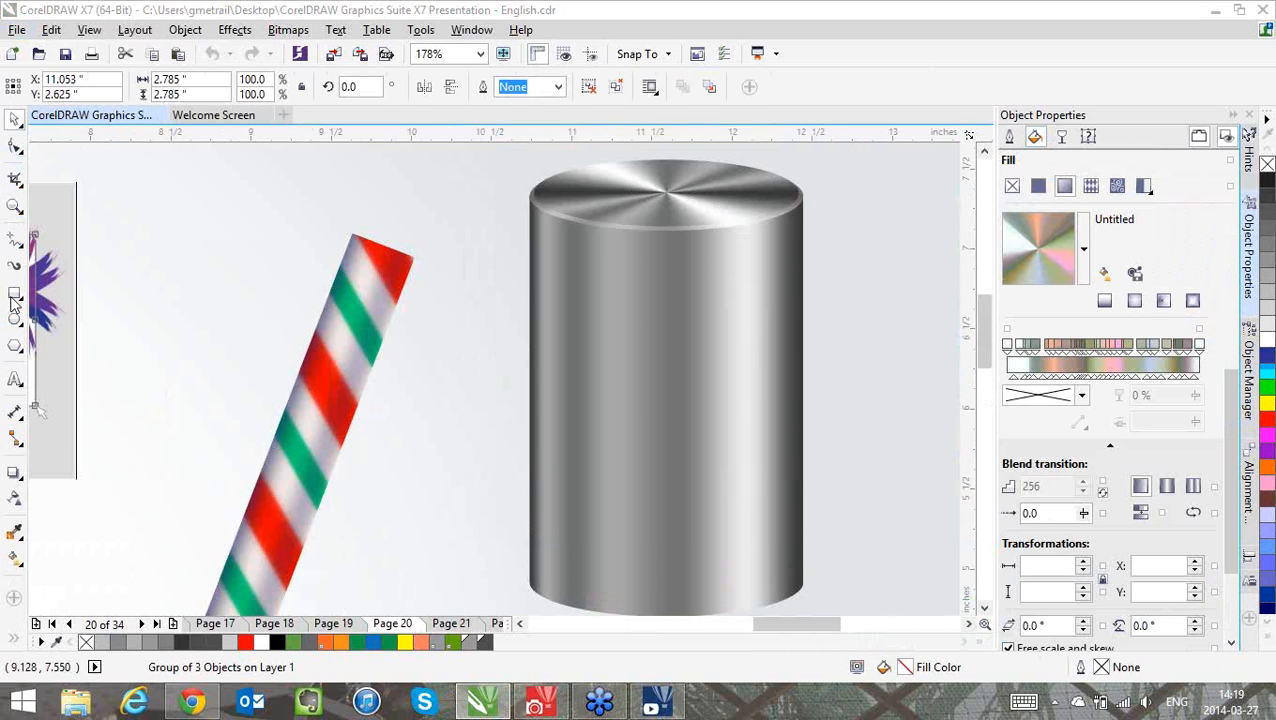
left_click(15, 295)
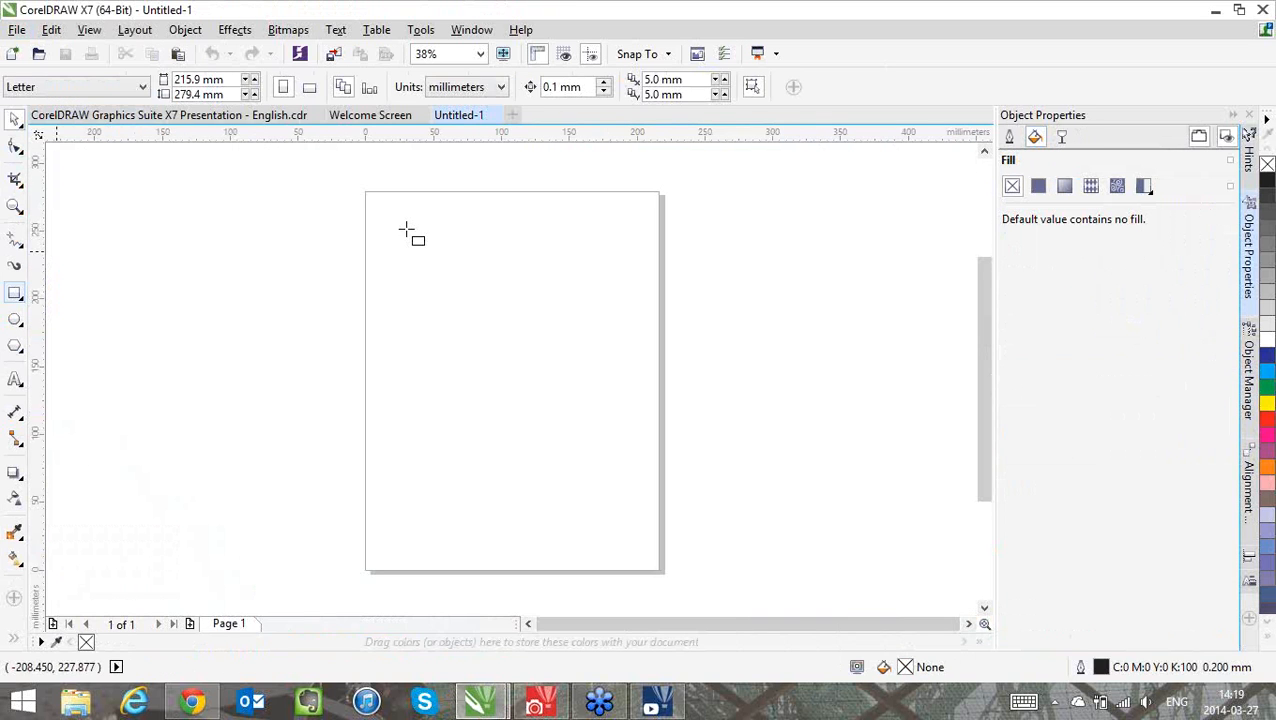
mouse_move(406, 229)
left_mouse_down()
mouse_move(604, 447)
mouse_move(622, 444)
left_mouse_up()
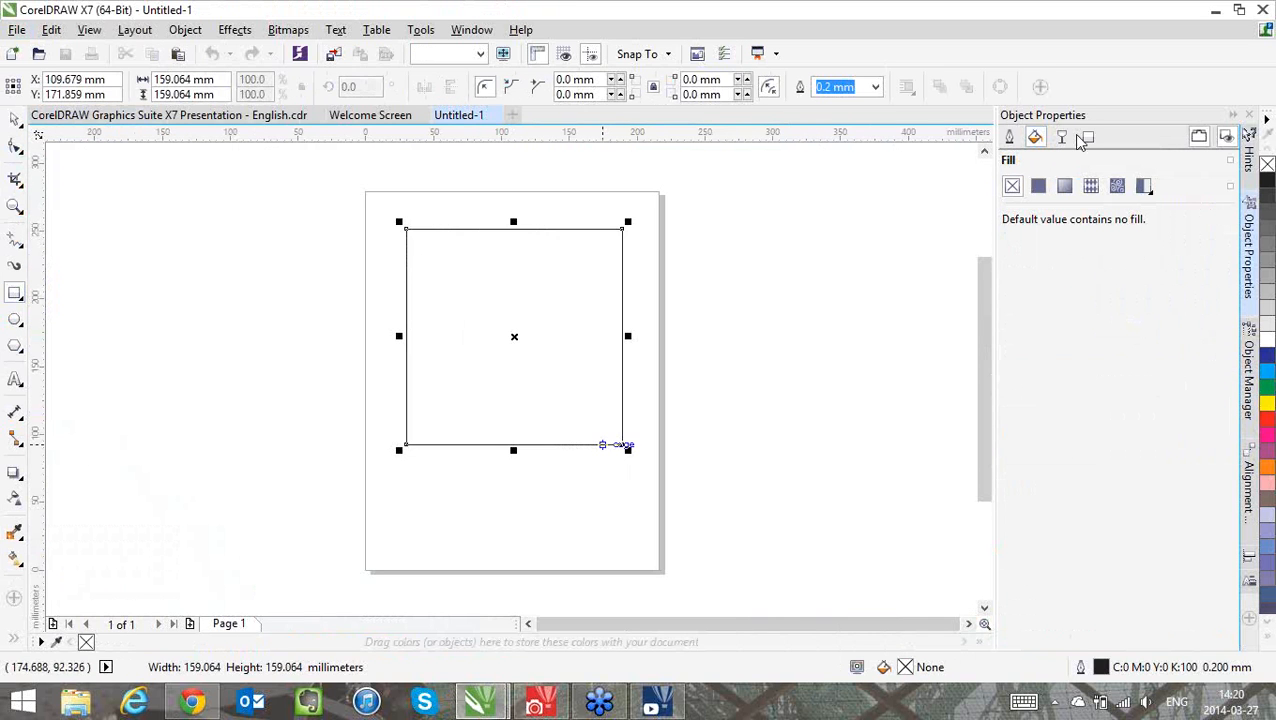
Apply a rectangular fountain fill to the square, centred on its bottom edge, rotated 45° and scaled to about 51%
left_click(1064, 186)
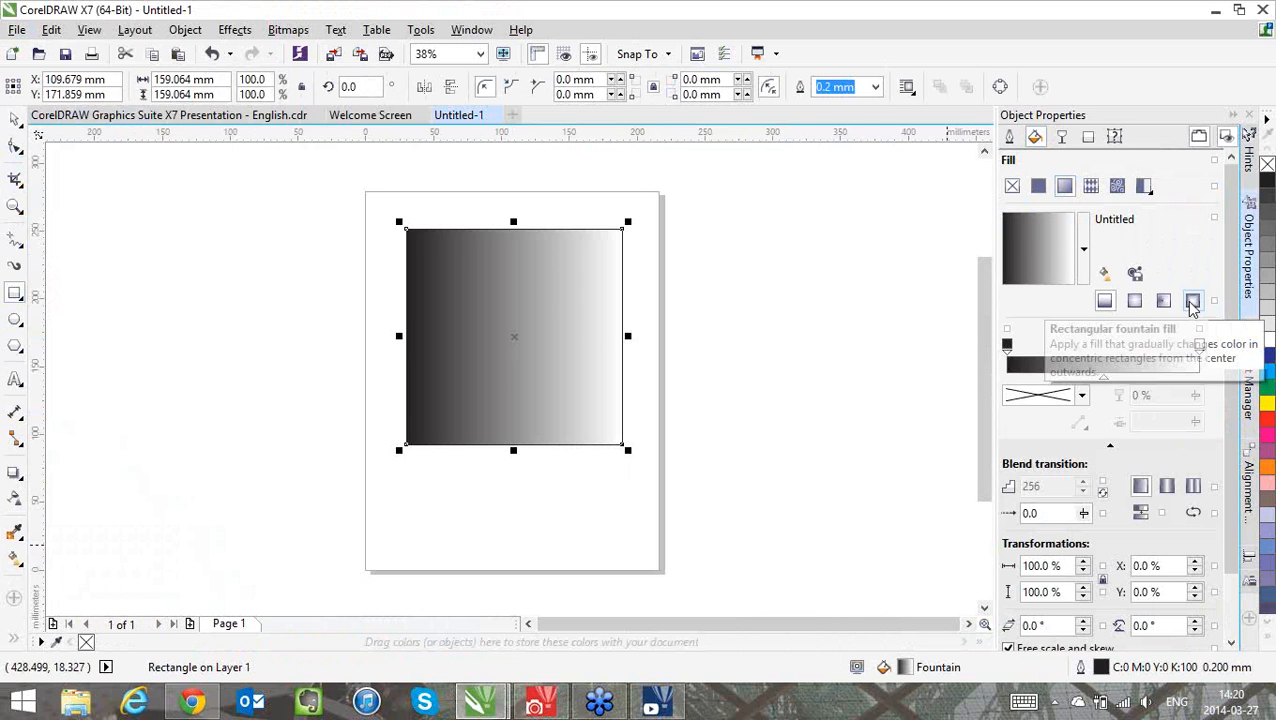
left_click(1192, 302)
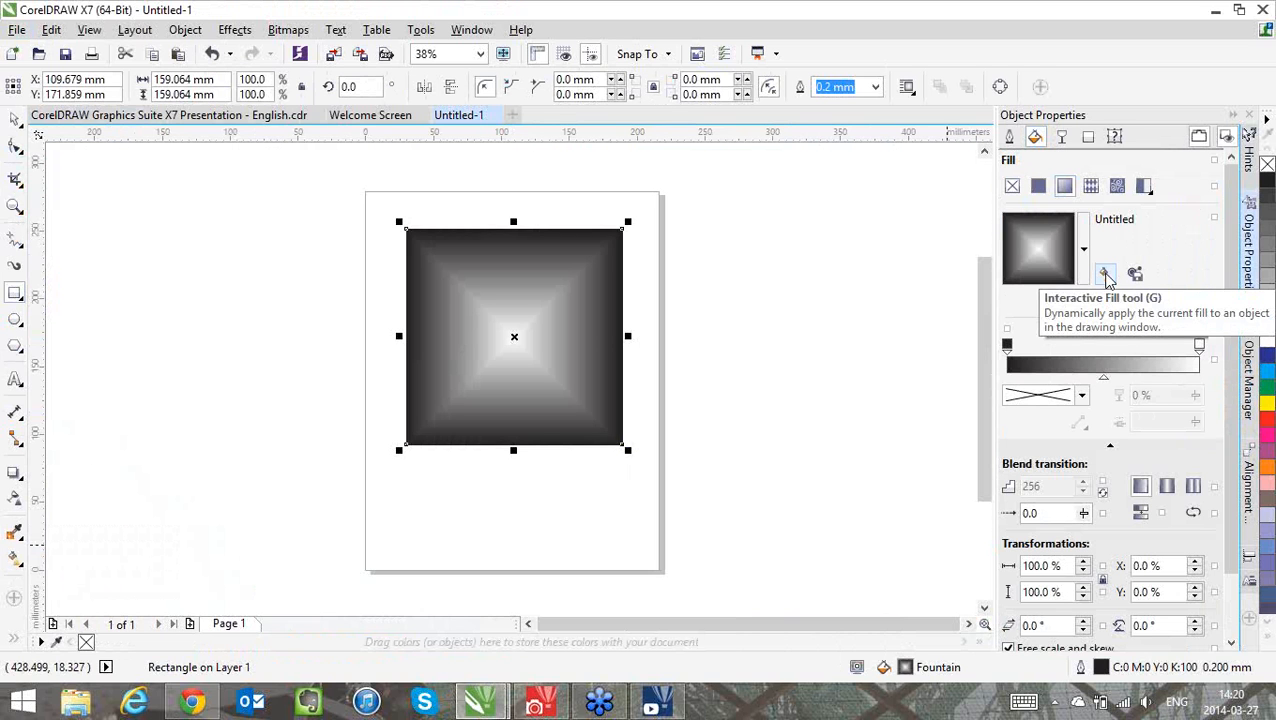
left_click(1106, 276)
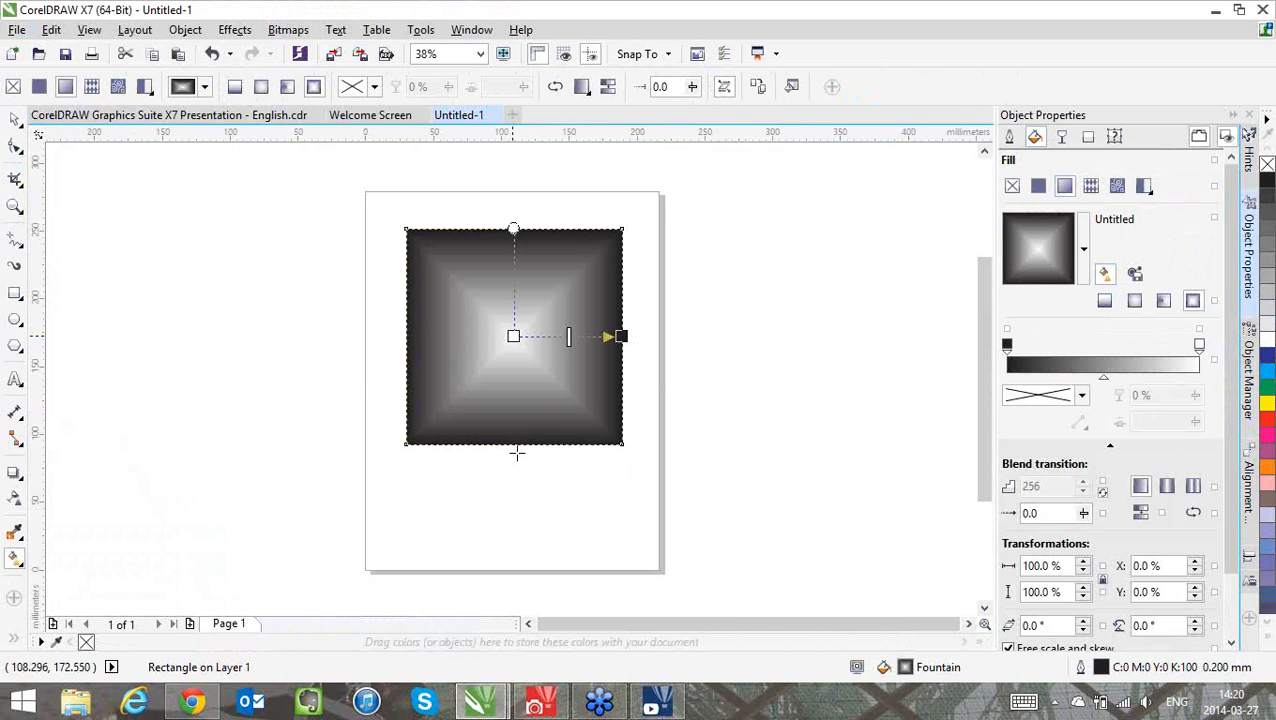
left_click_drag(513, 336, 513, 446)
left_click_drag(621, 336, 552, 405)
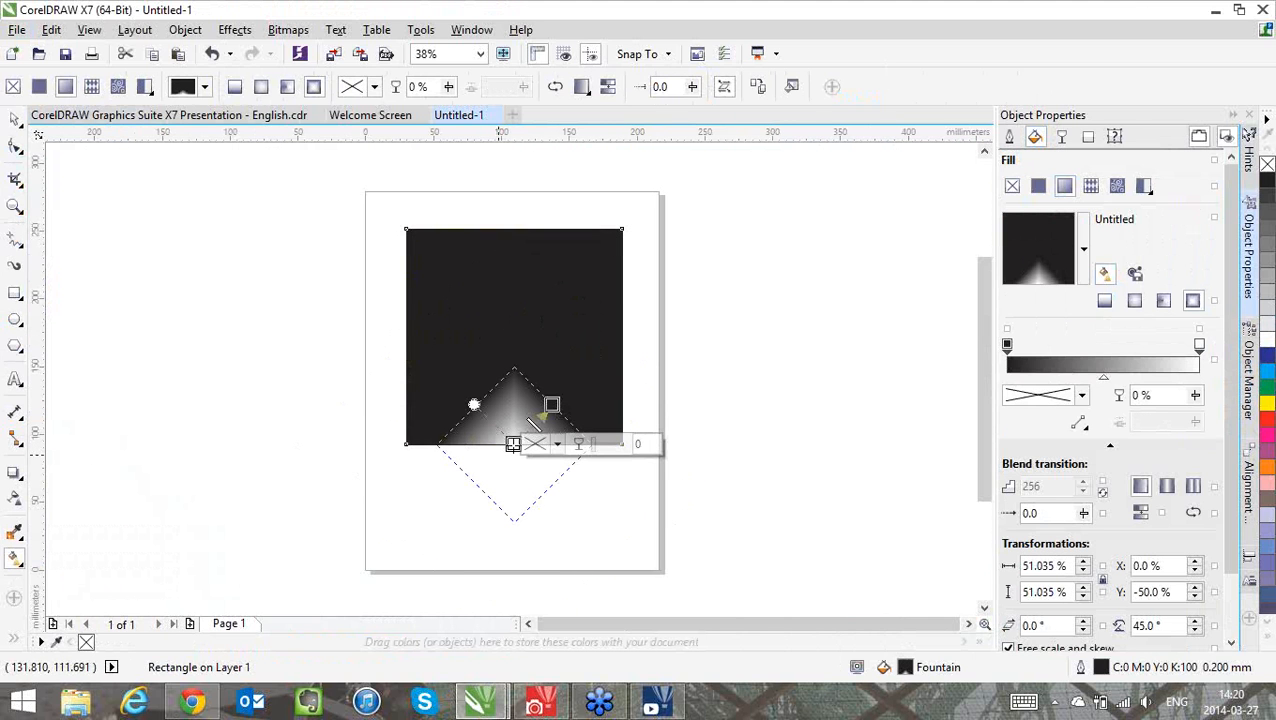
Change the fountain fill's white centre node to saturated yellow
left_click(512, 444)
left_click(557, 444)
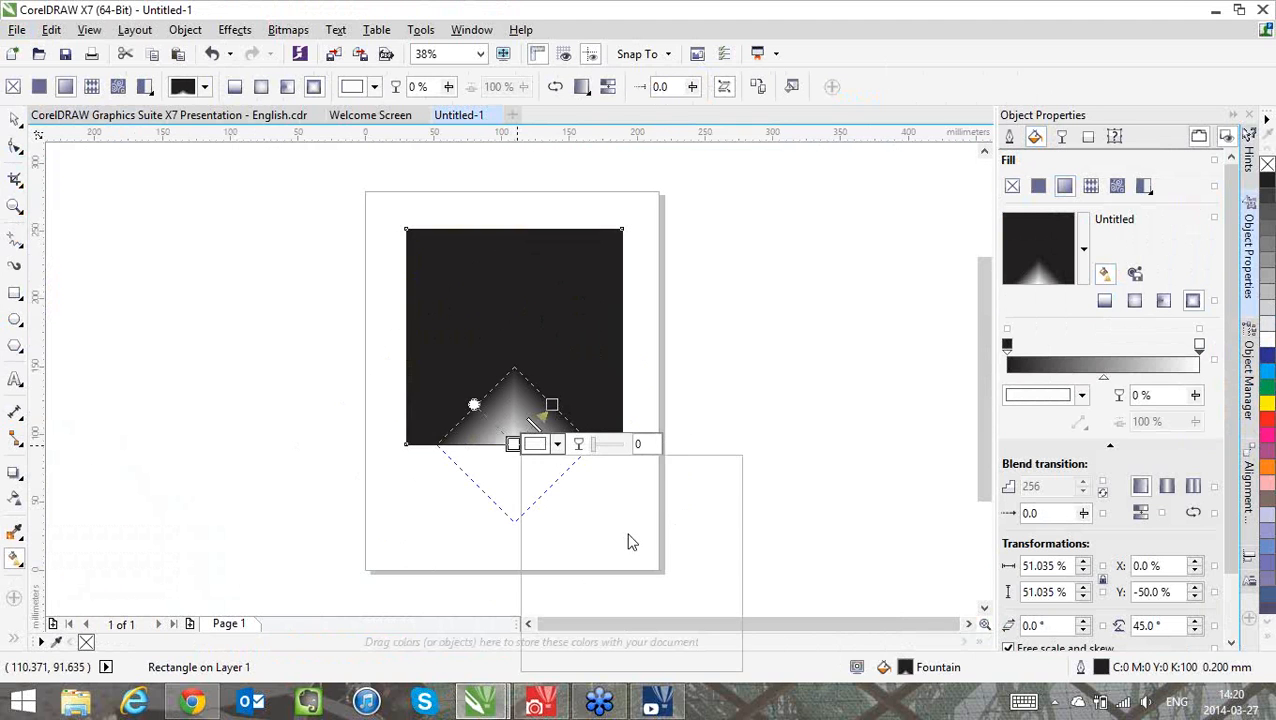
left_click(655, 623)
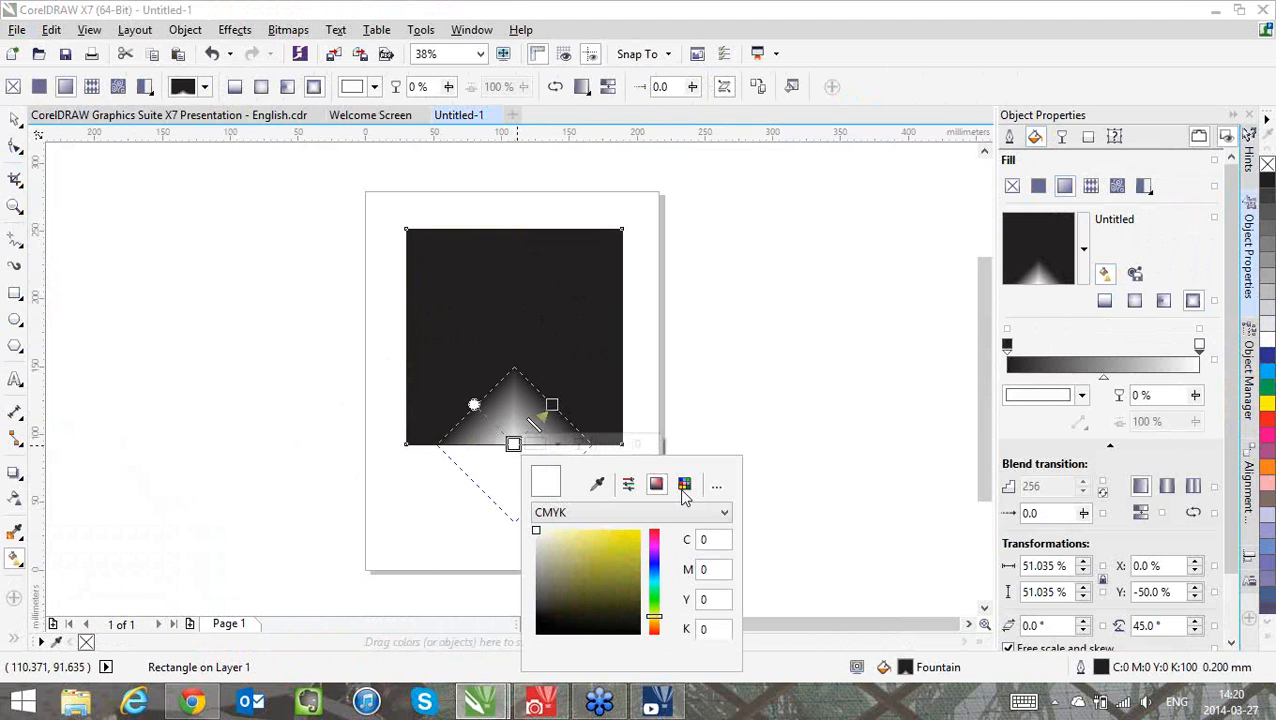
left_click(640, 530)
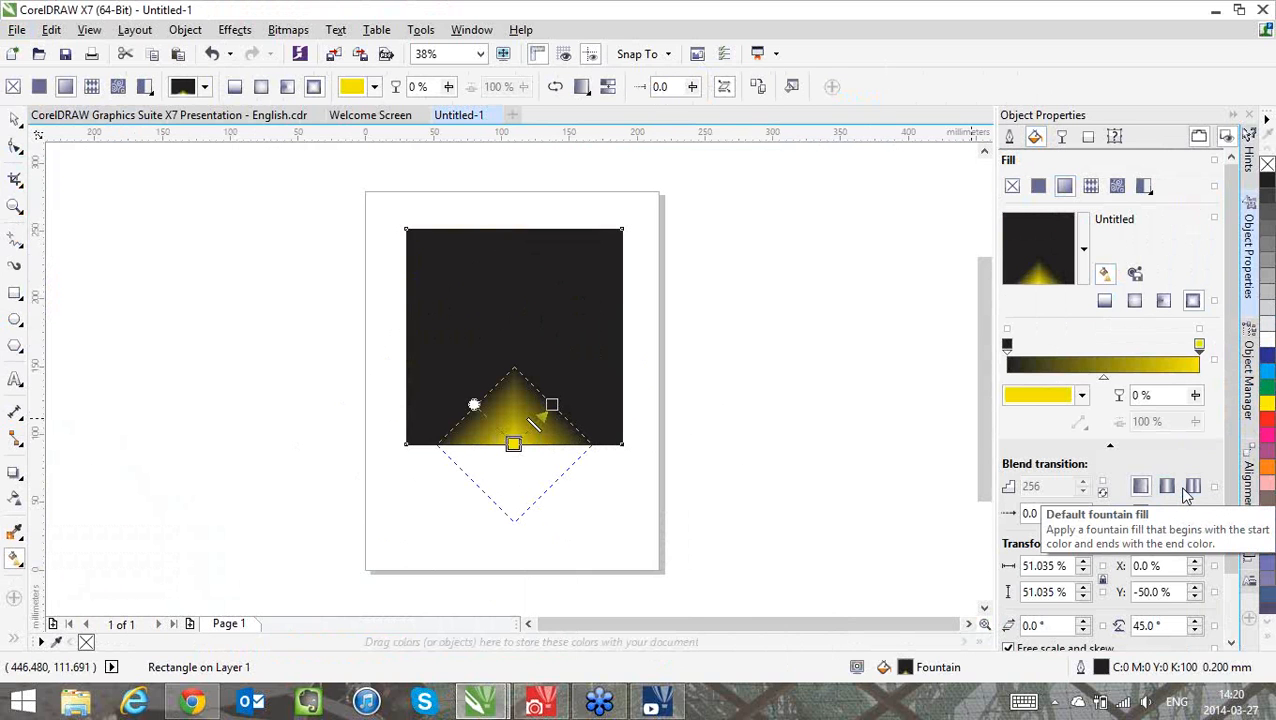
Try the plain repeating transition, apply the mirrored repeat instead, and toggle smooth colour transitions on and back off
left_click(1191, 488)
left_click(1167, 488)
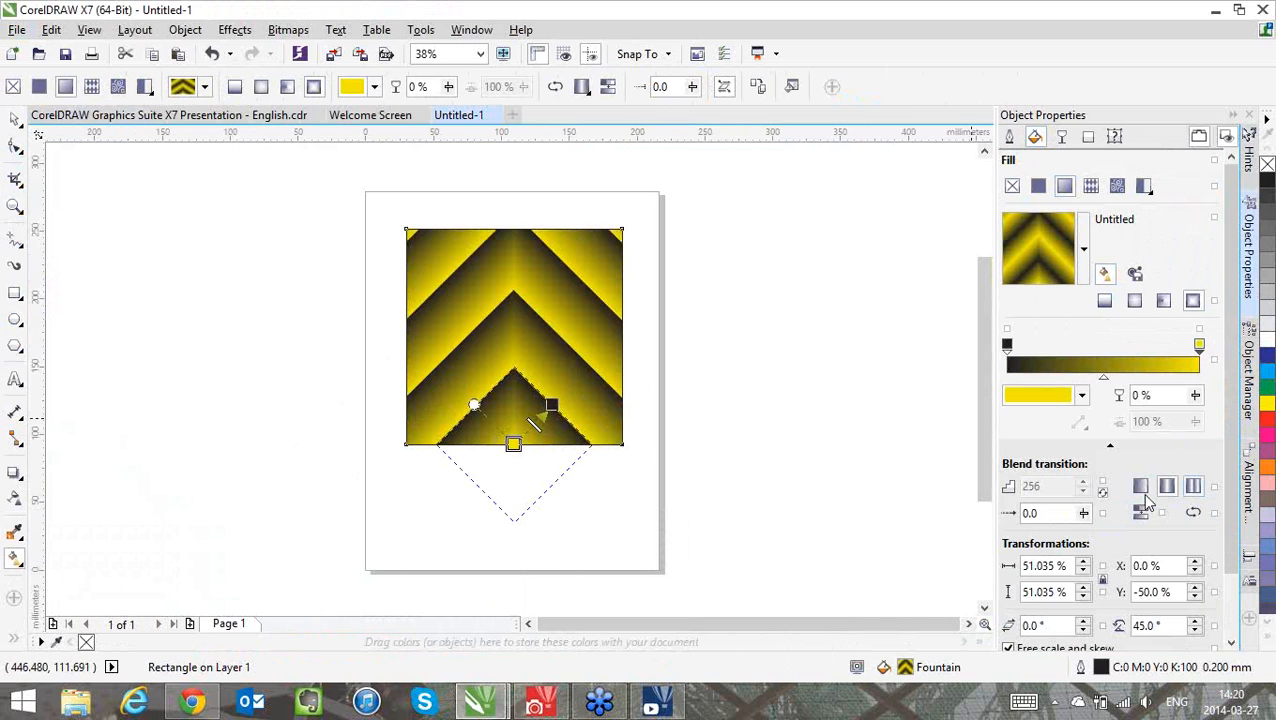
left_click(1140, 514)
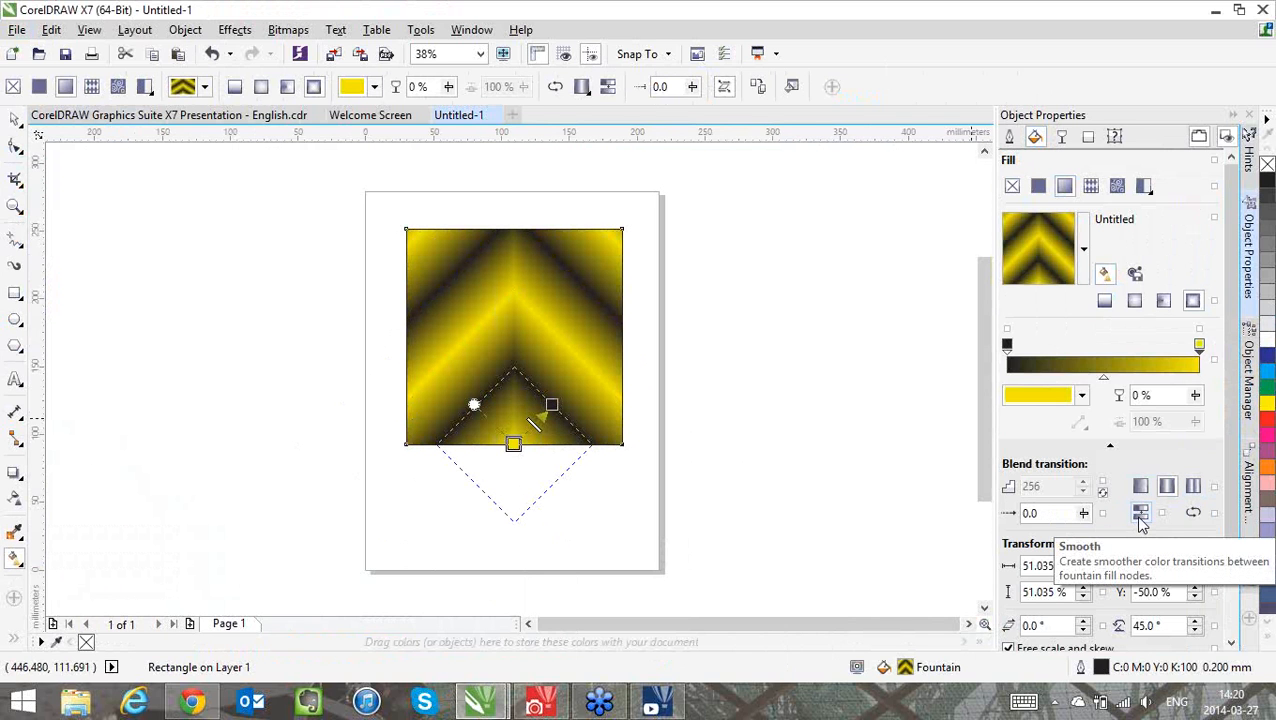
left_click(1140, 515)
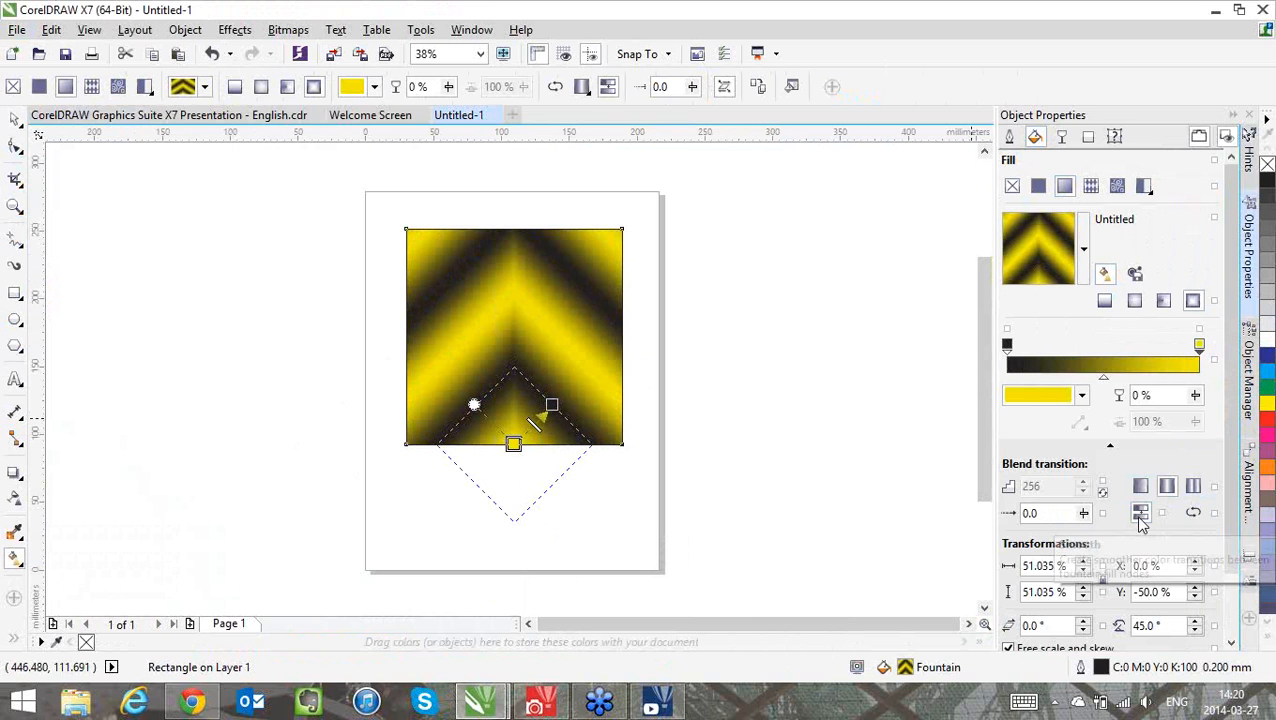
left_click(1141, 518)
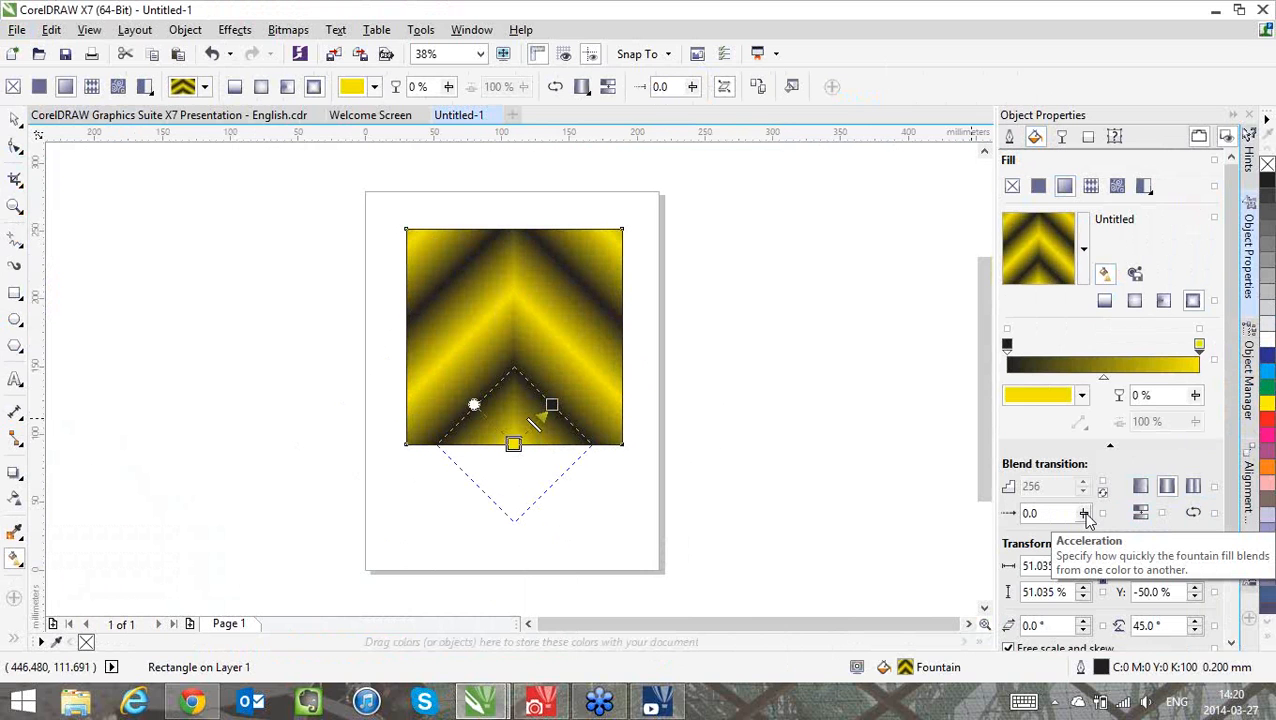
Set the fountain fill's acceleration to -100 and its proportionally locked fill width to 25%
left_click_drag(1084, 513, 1210, 520)
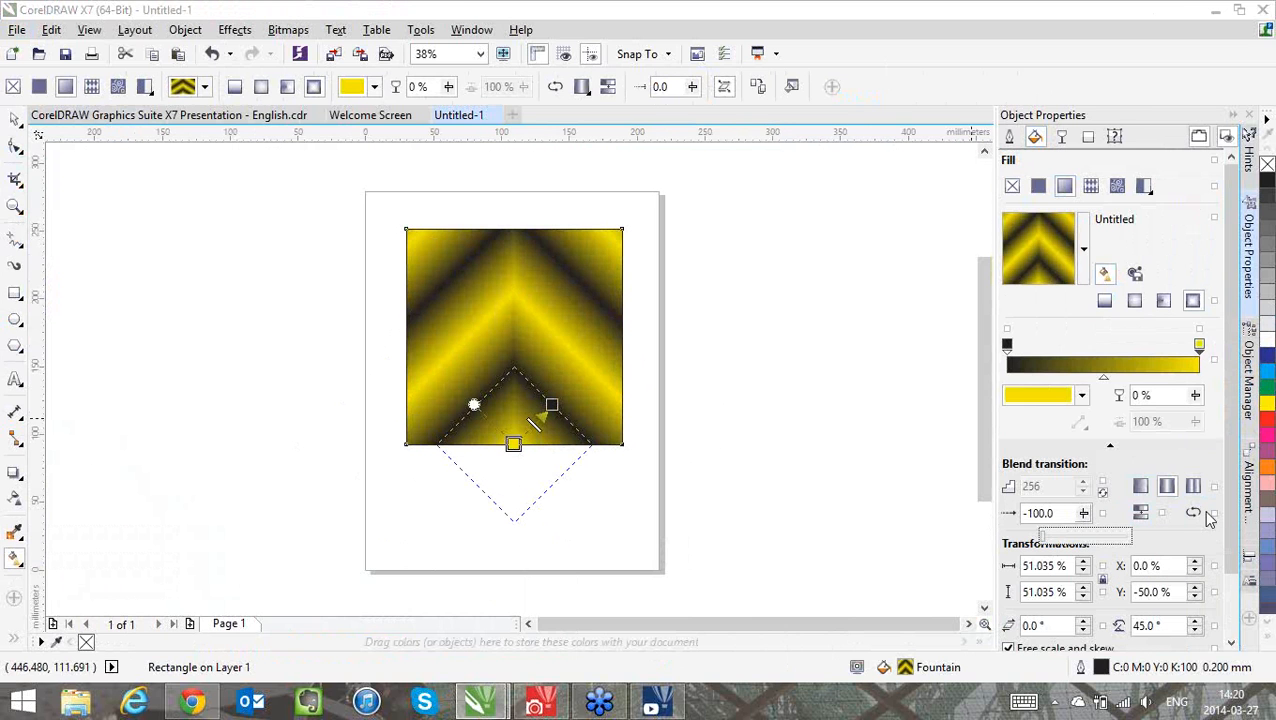
left_click(1045, 566)
type("2")
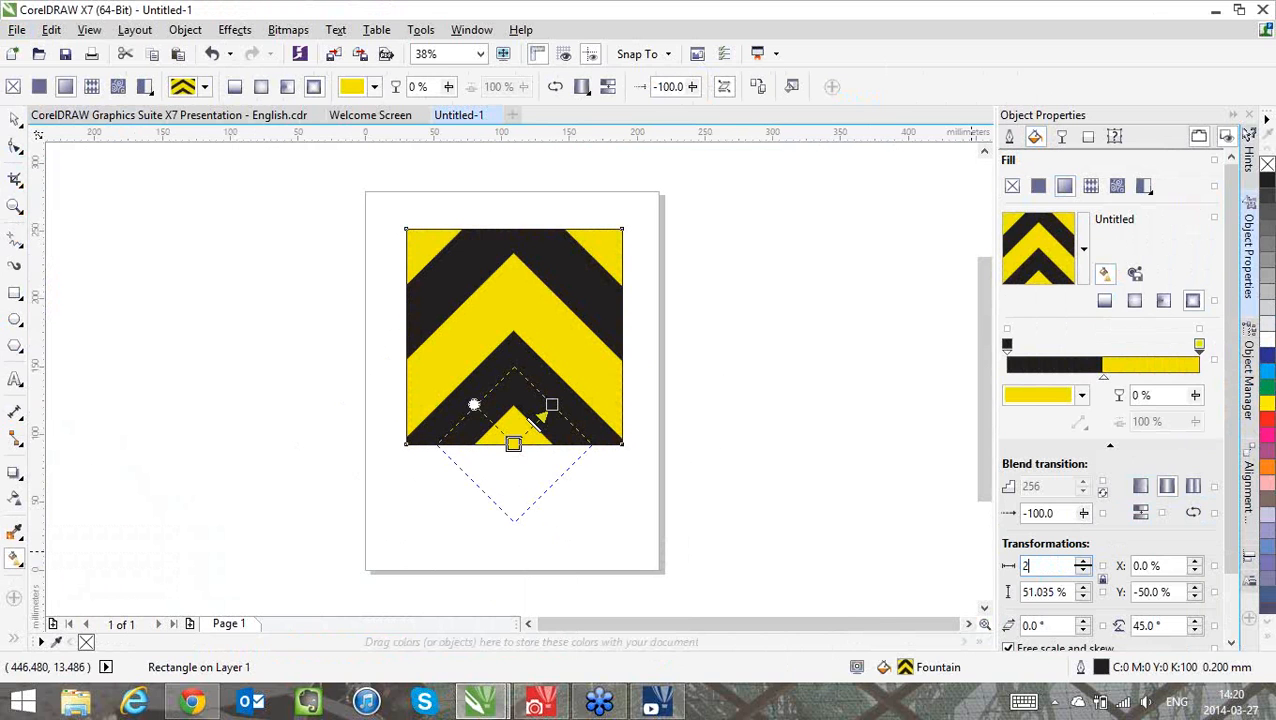
type("5")
key("Return")
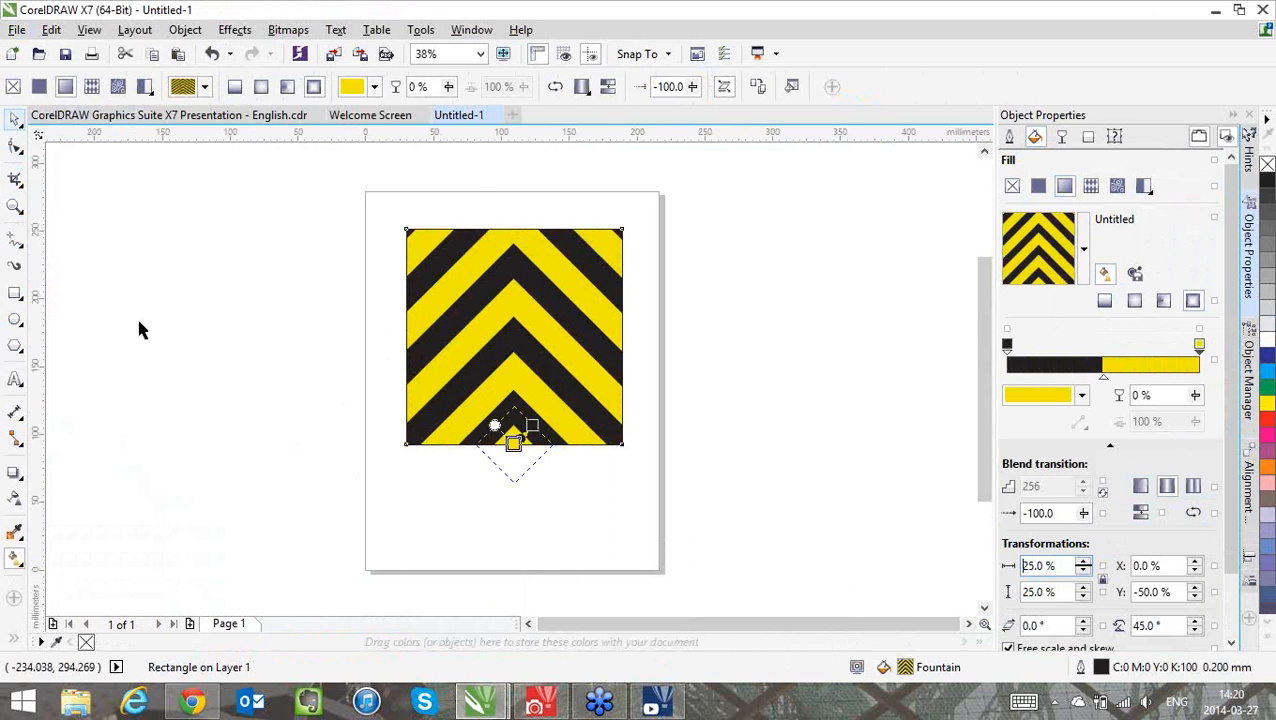
Draw a matching square exactly over the chevron square, giving it a rectangular fountain fill whose white centre node is 100% transparent
key("space")
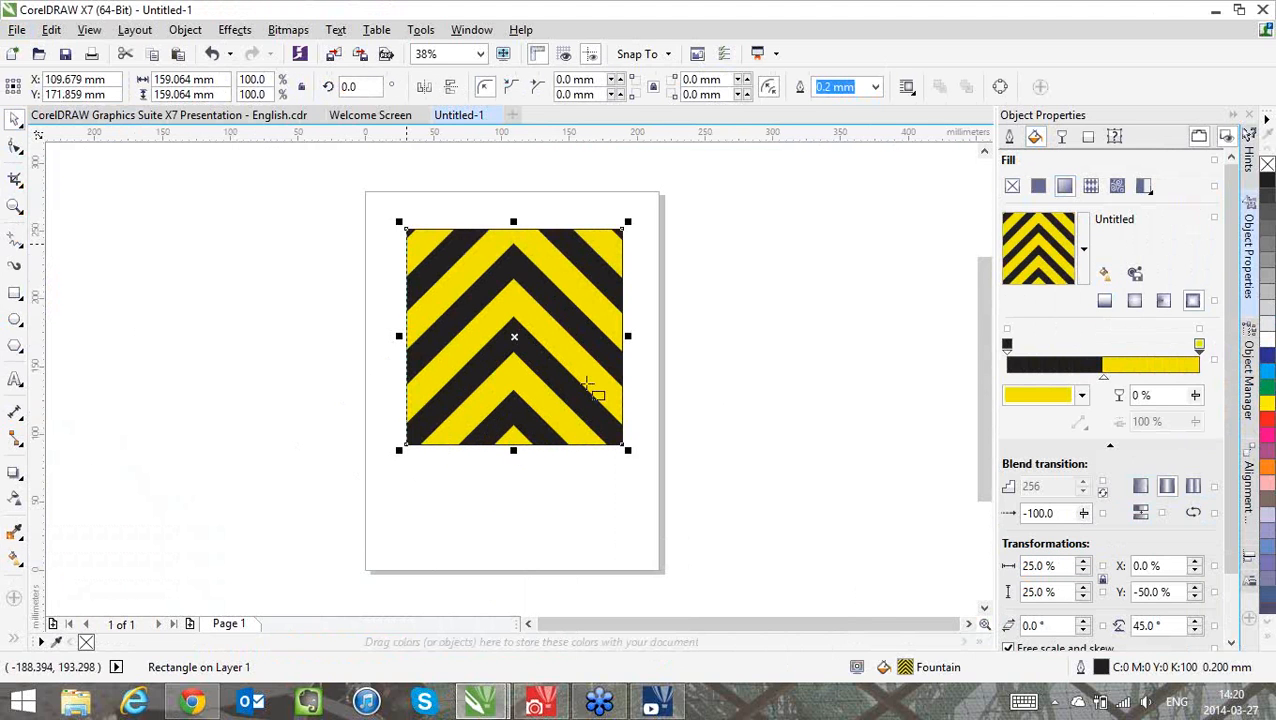
key("F6")
left_click_drag(406, 229, 622, 444)
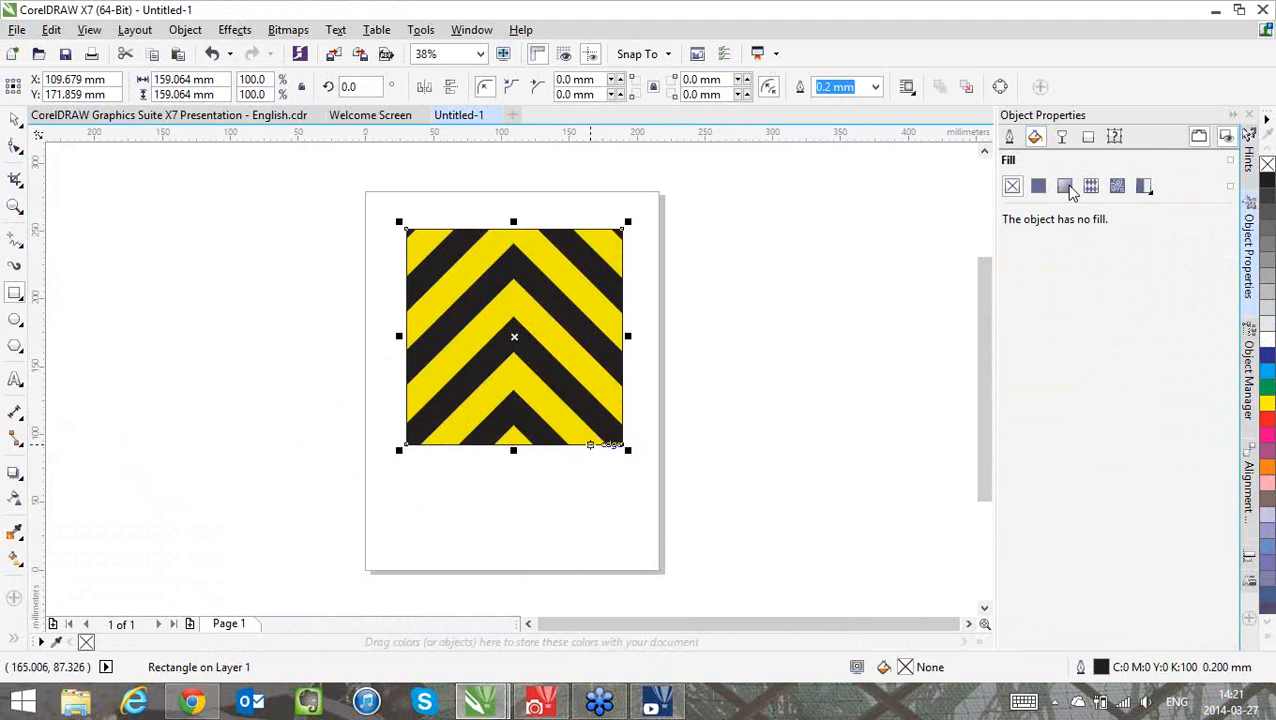
left_click(1066, 187)
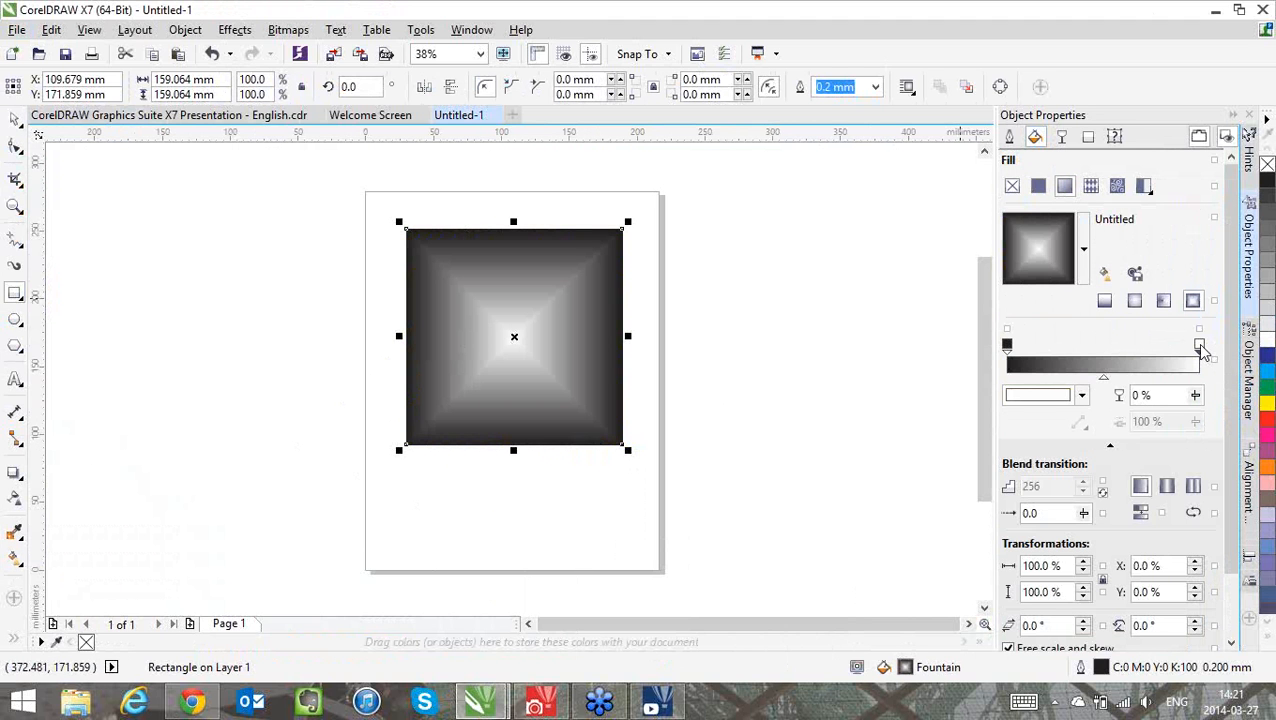
left_click_drag(1197, 398, 1269, 417)
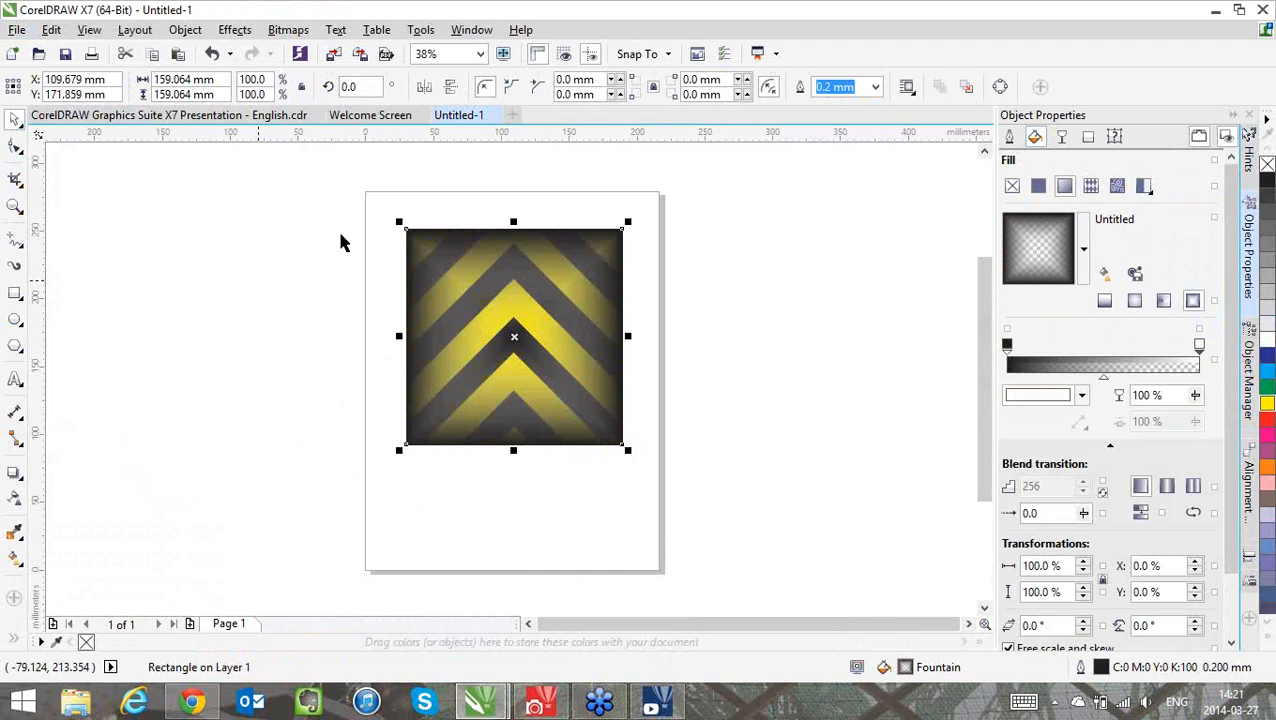
Select both stacked squares and move them up the page together by about 19 mm
left_click_drag(346, 239, 291, 189)
left_click_drag(547, 366, 809, 510)
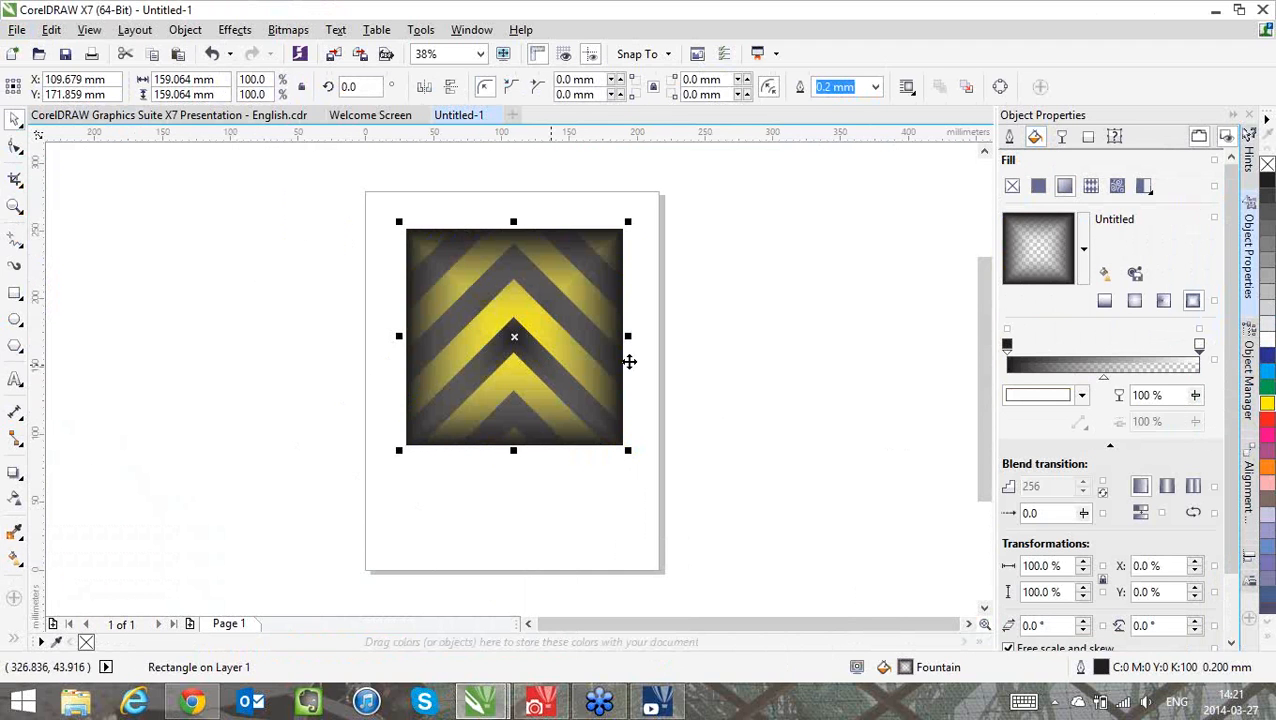
left_click_drag(629, 361, 629, 335)
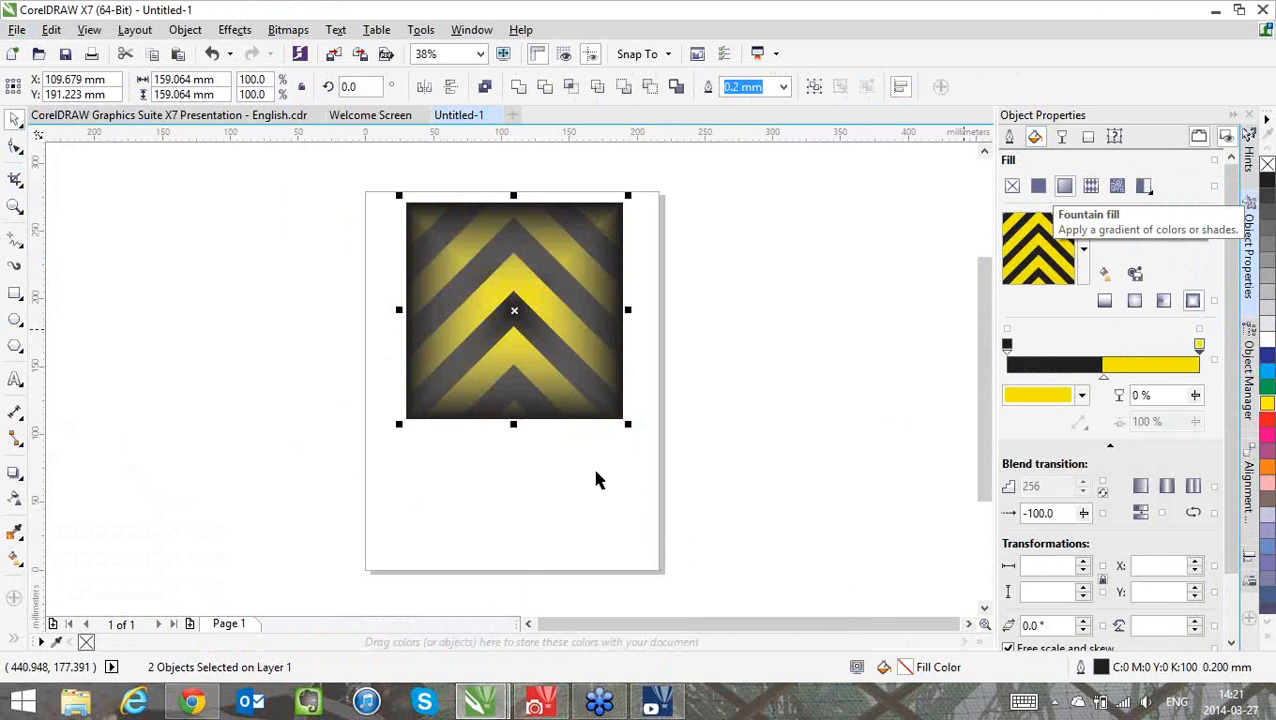
Draw a circle about 104 mm in diameter below the chevron square and give it an elliptical fountain fill
left_click(17, 322)
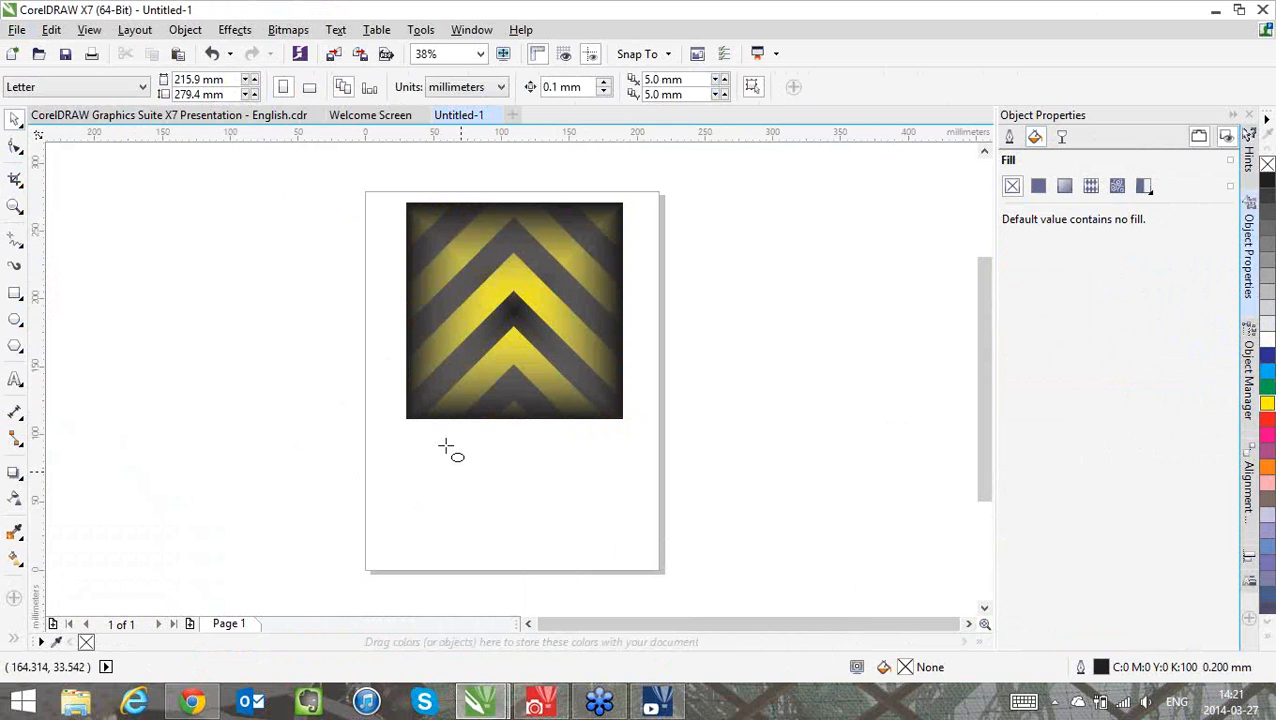
left_click_drag(445, 446, 583, 582)
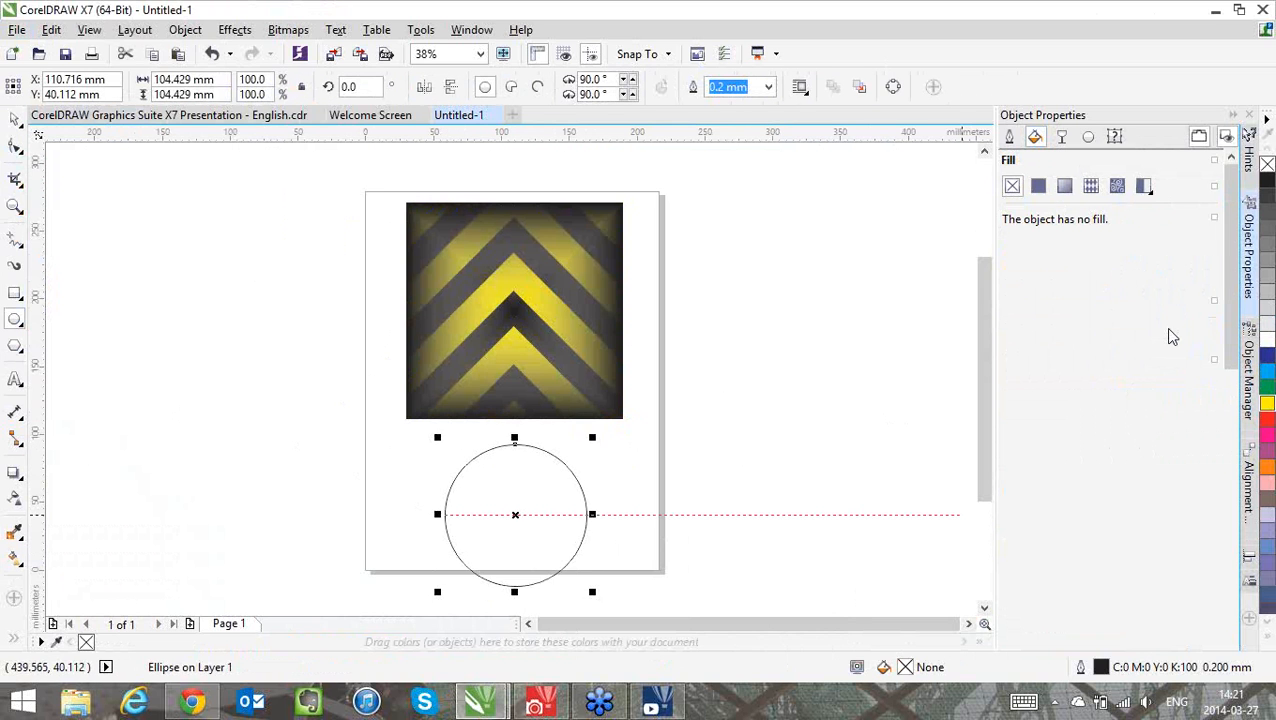
left_click(1064, 185)
left_click(1134, 302)
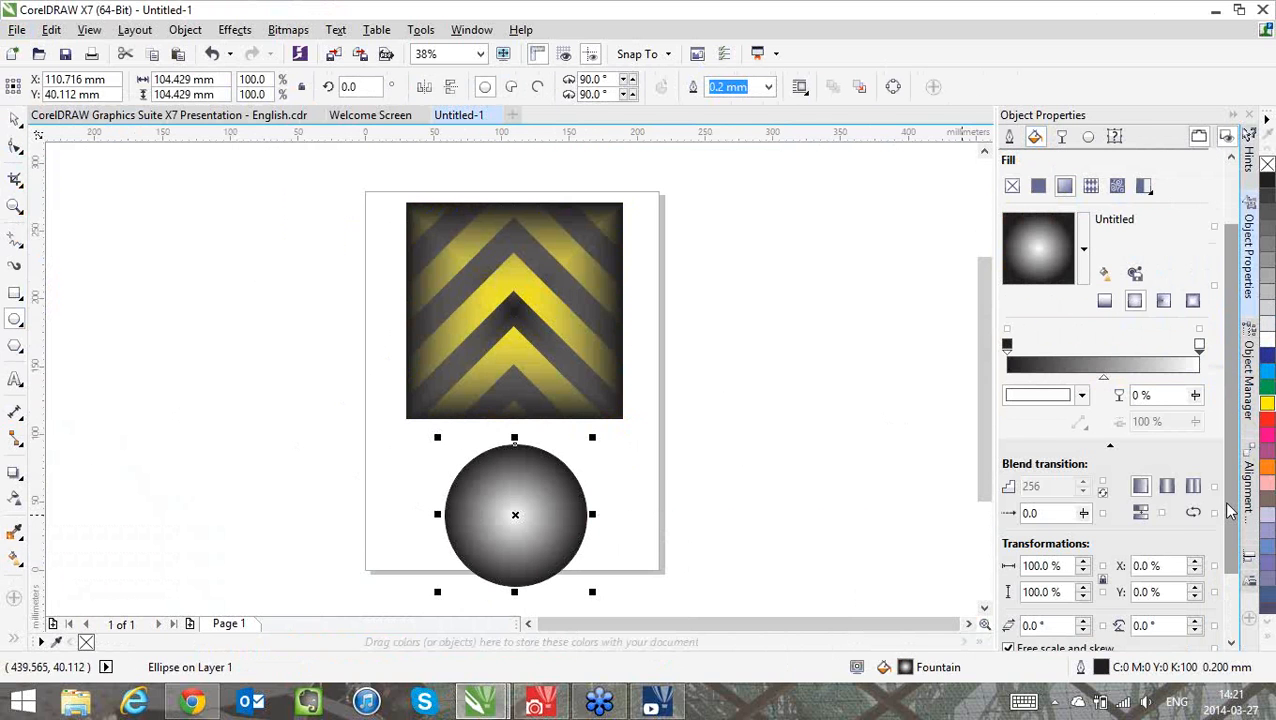
Turn off free scale and skew for the circle's fill and stretch the circle horizontally to about 270 mm
scroll(1230, 512, "down", 2)
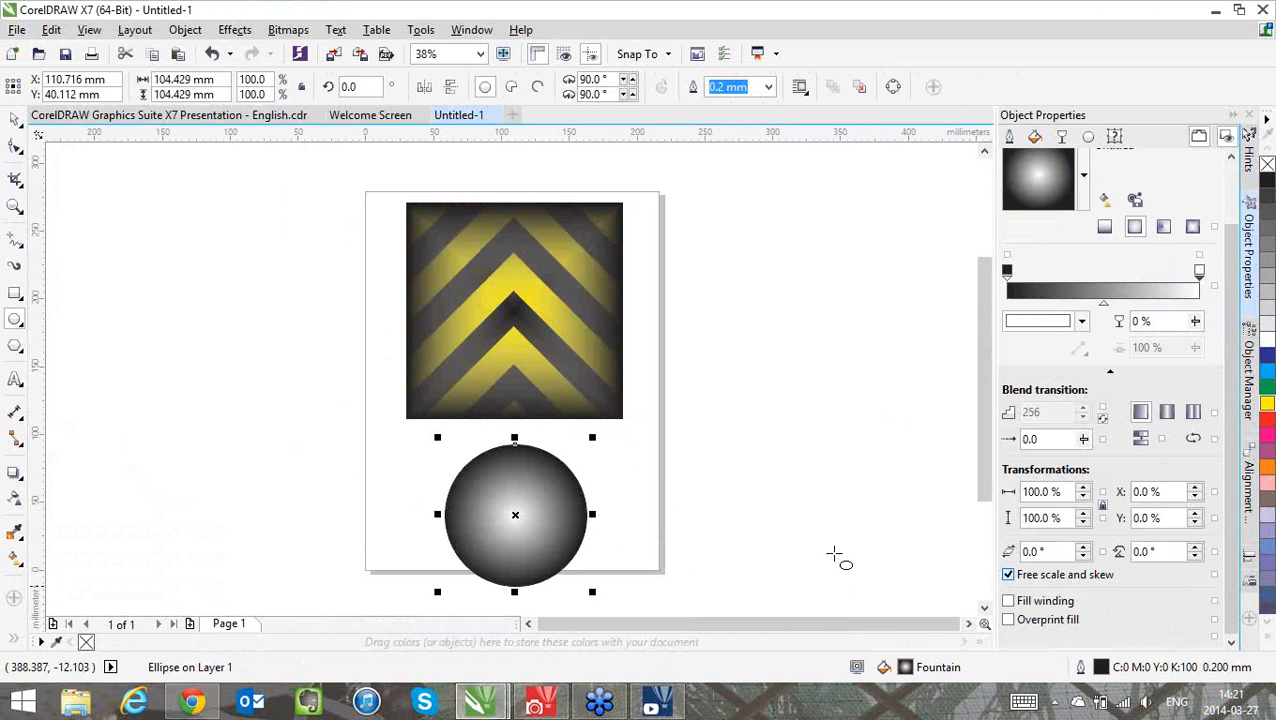
key("g")
left_click_drag(594, 515, 900, 598)
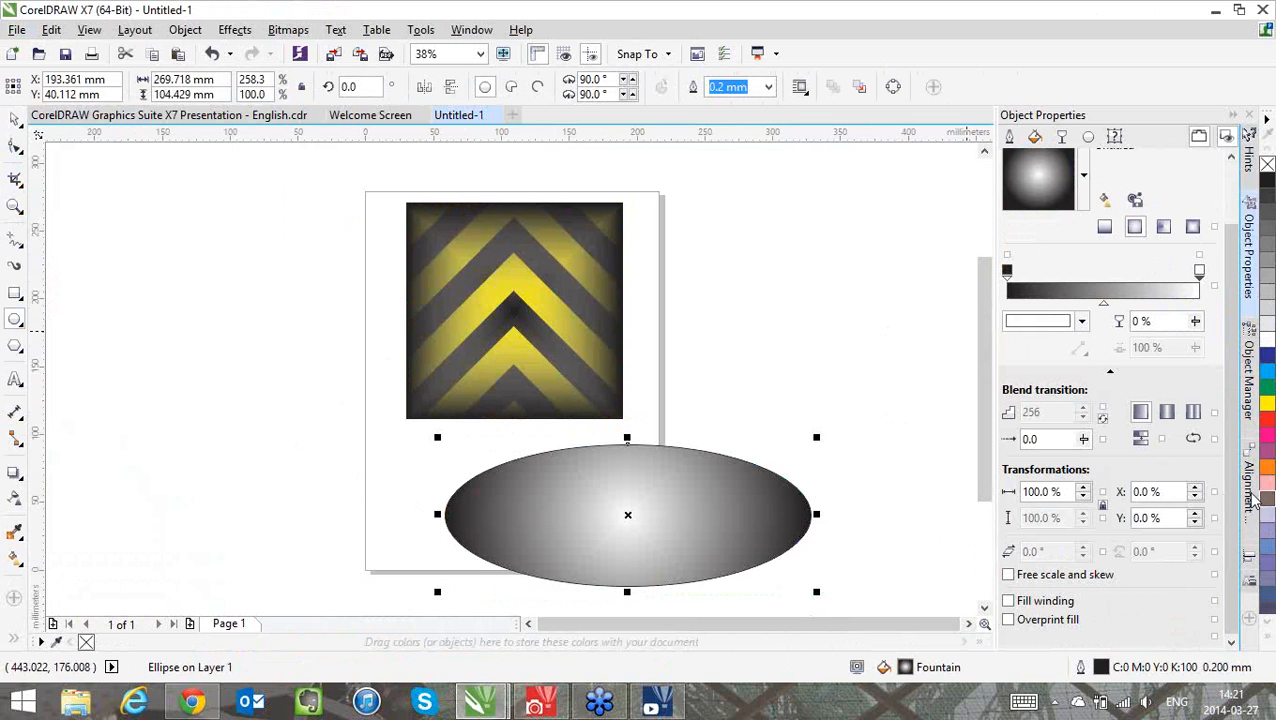
left_click(1213, 164)
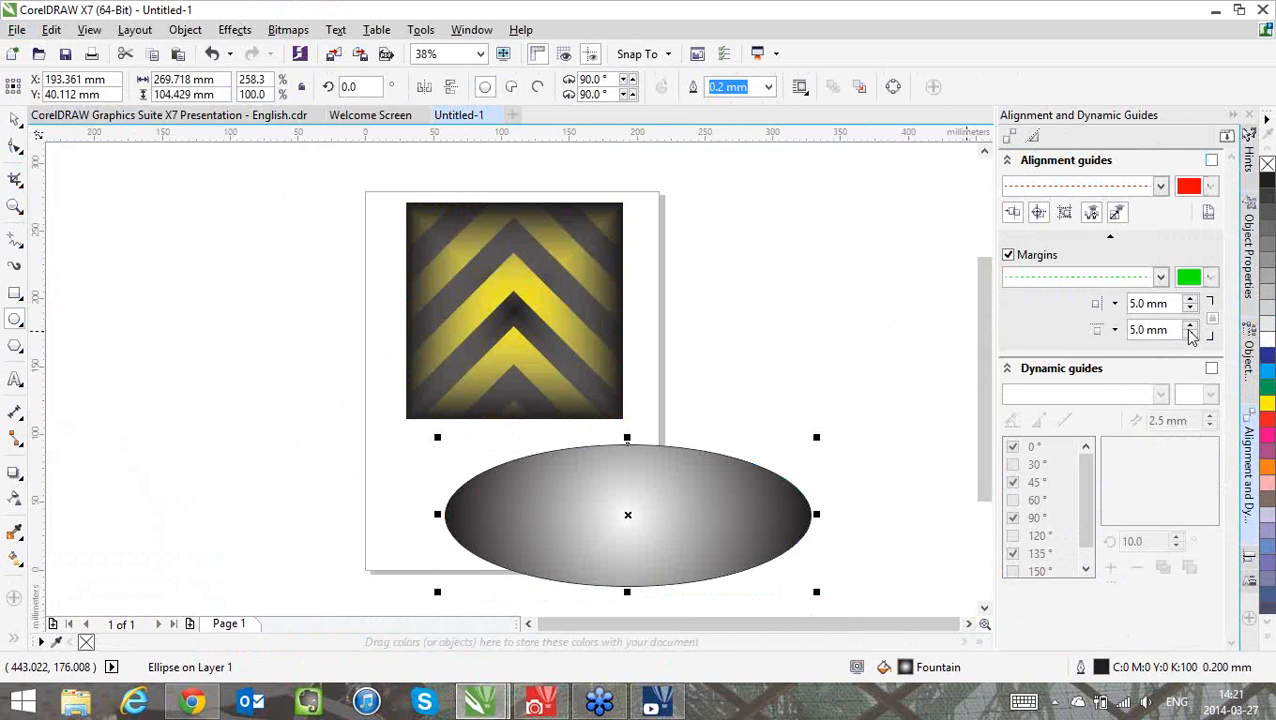
left_click(1247, 229)
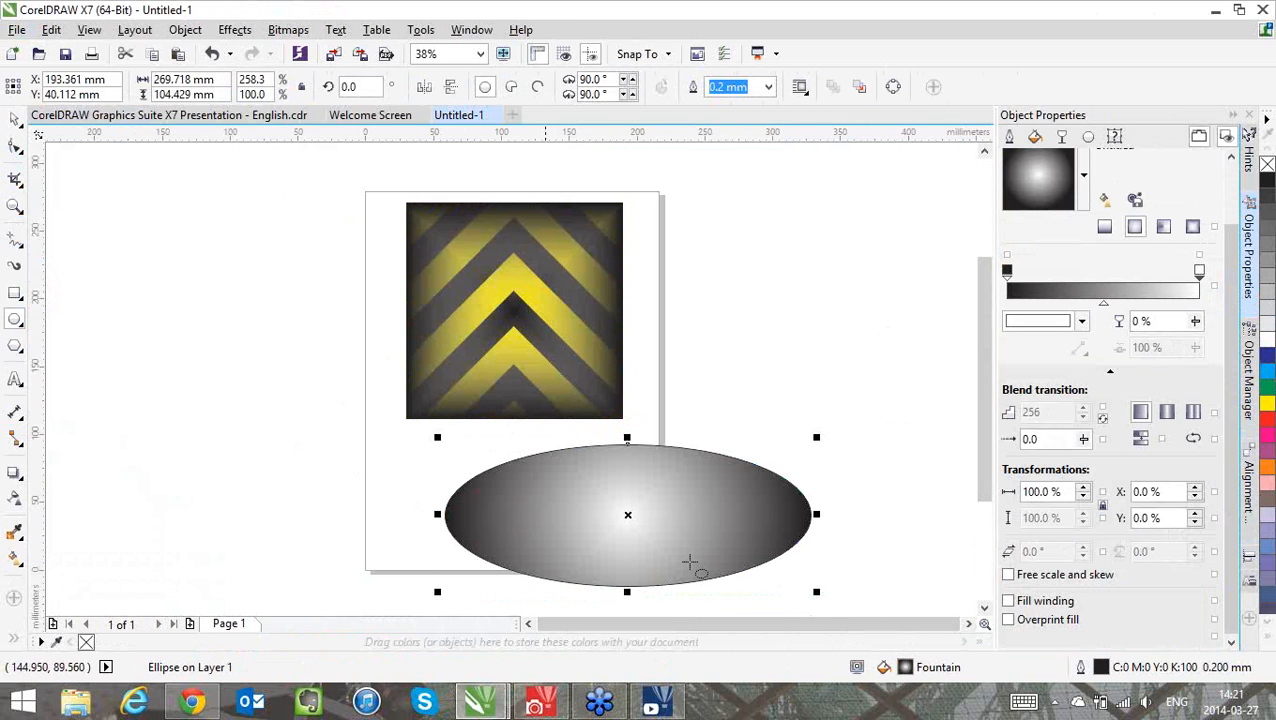
Turn free scale and skew on for the ellipse's fill and widen the ellipse to about 290 mm
left_click(1009, 575)
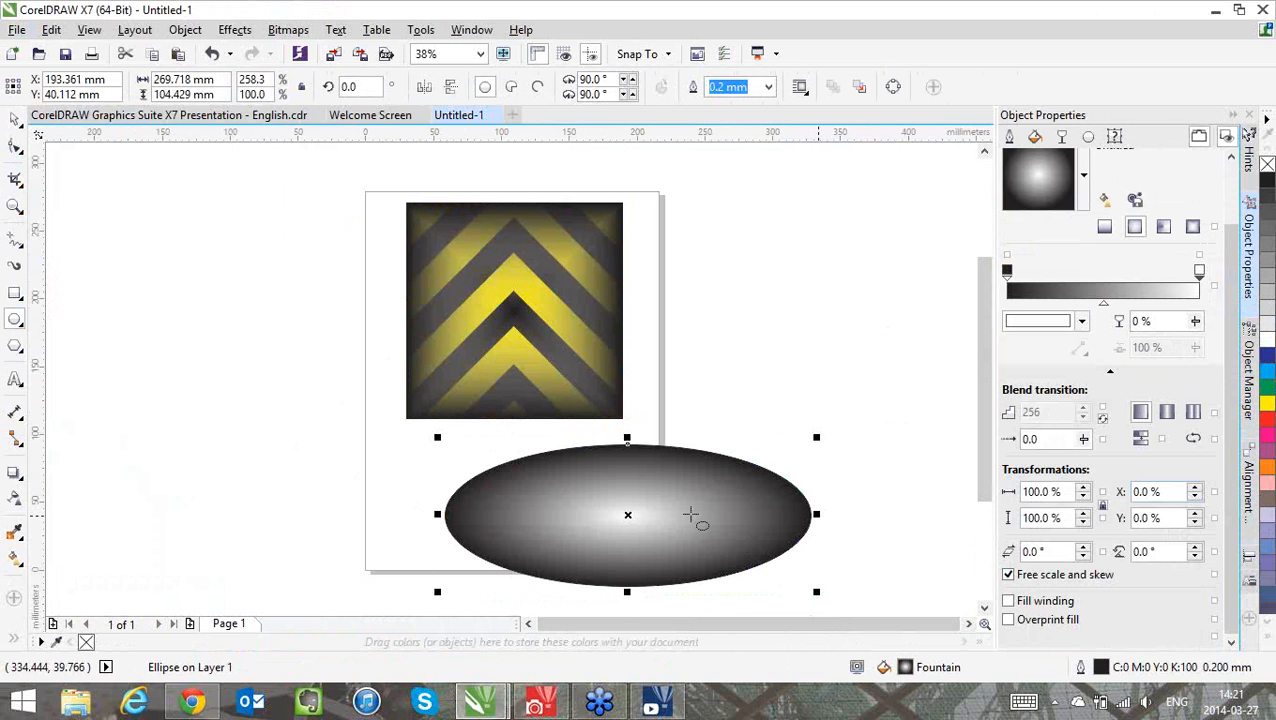
left_click_drag(690, 515, 688, 515)
left_click_drag(839, 520, 843, 515)
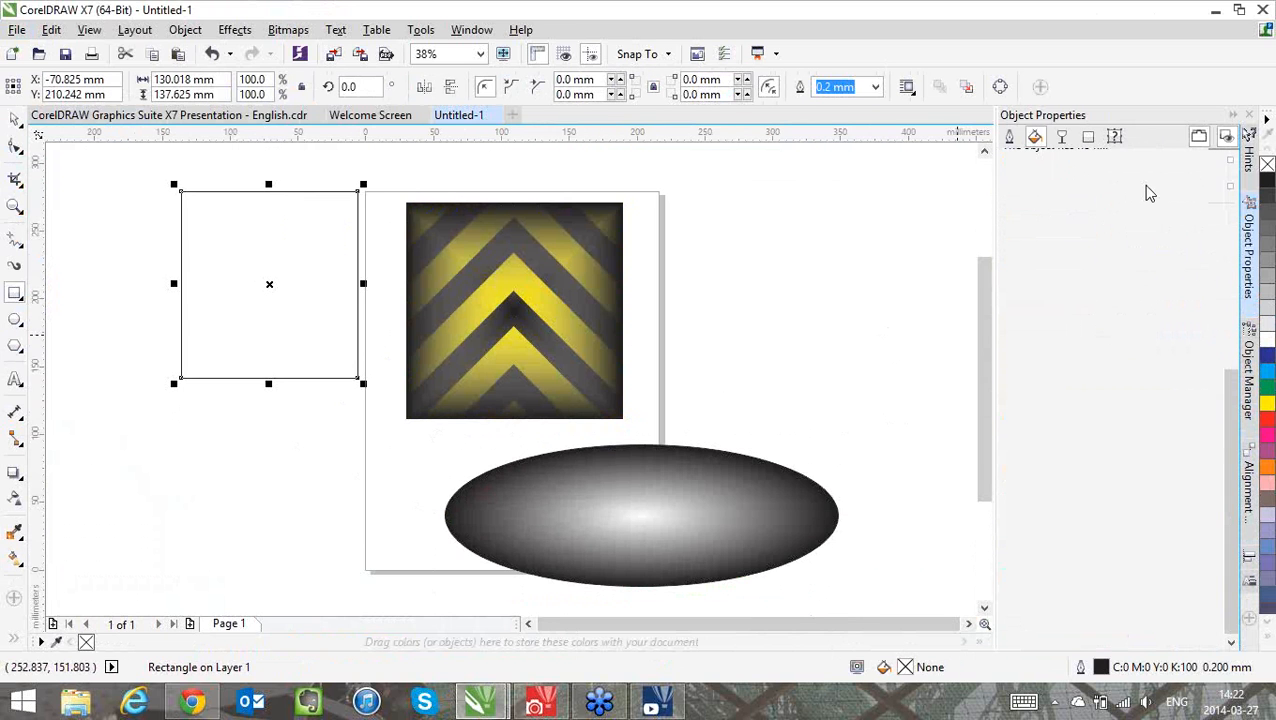
Draw a rectangle about 130 by 138 mm beside the page and give it a rectangular fountain fill
left_click(1064, 186)
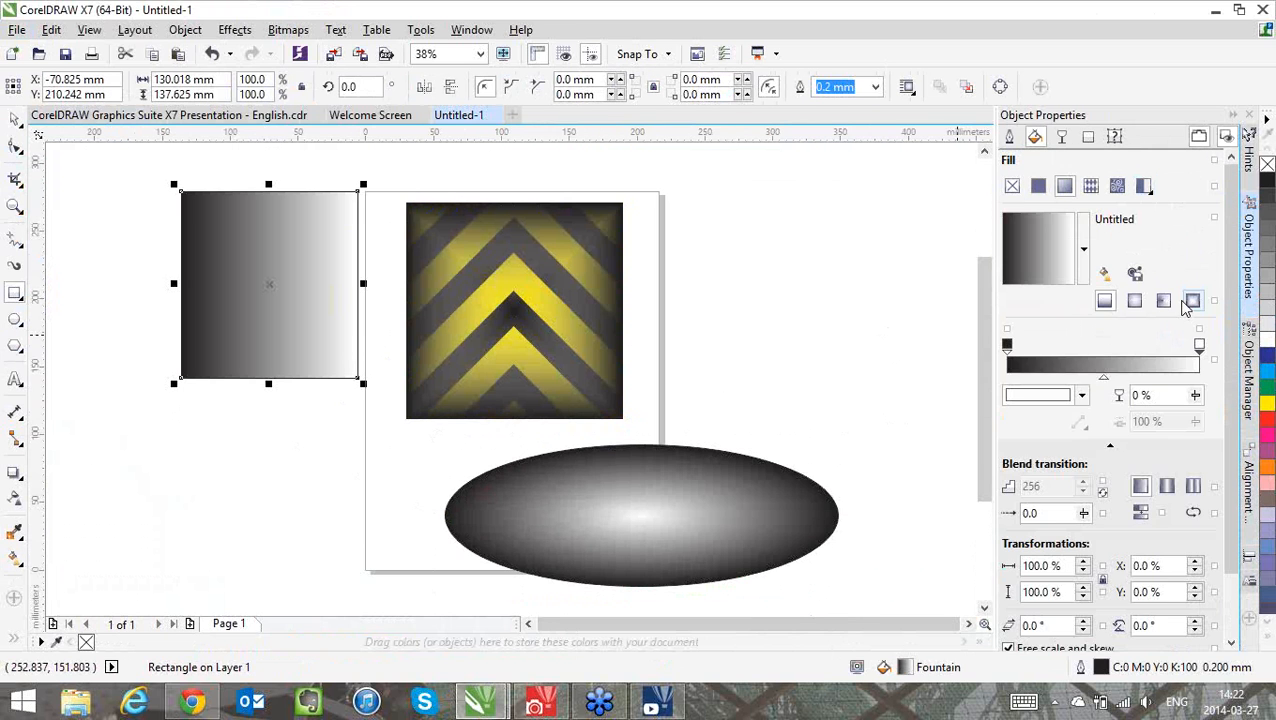
left_click(1190, 300)
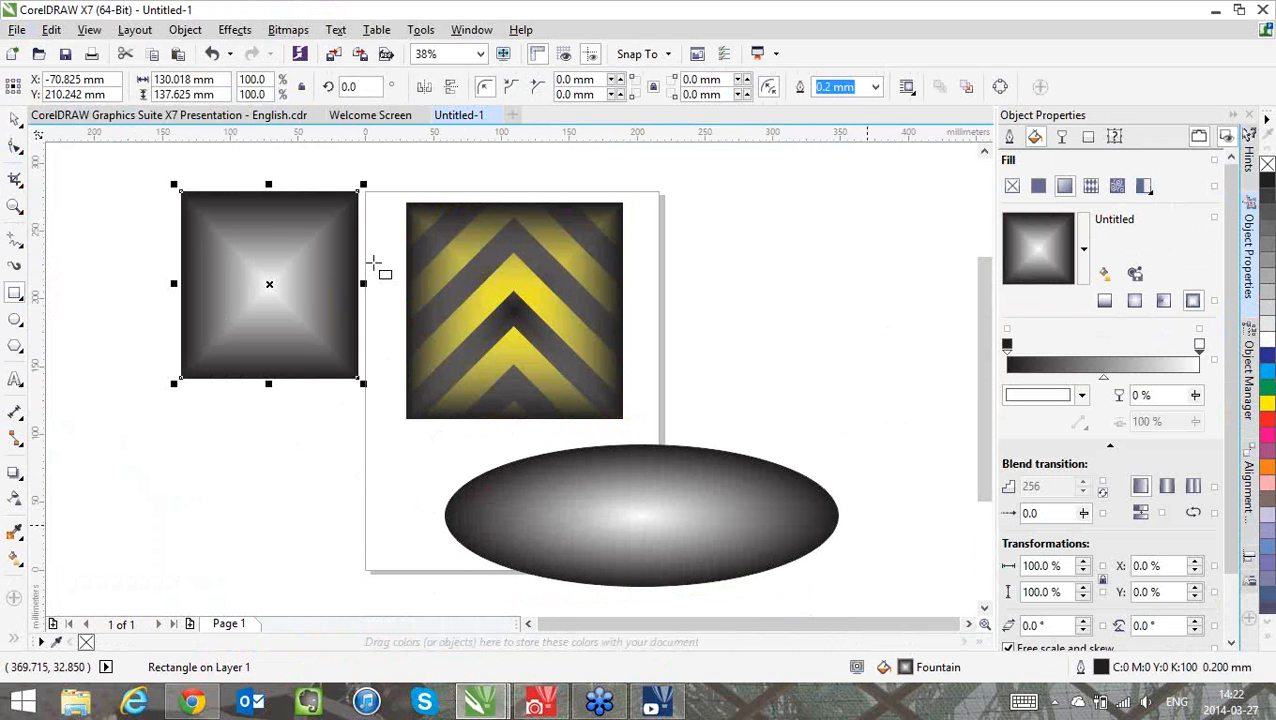
Stretch the rectangle to about 528 mm wide without free scale and skew, enable that option, and narrow the rectangle to about 138 mm
left_click_drag(893, 293, 897, 290)
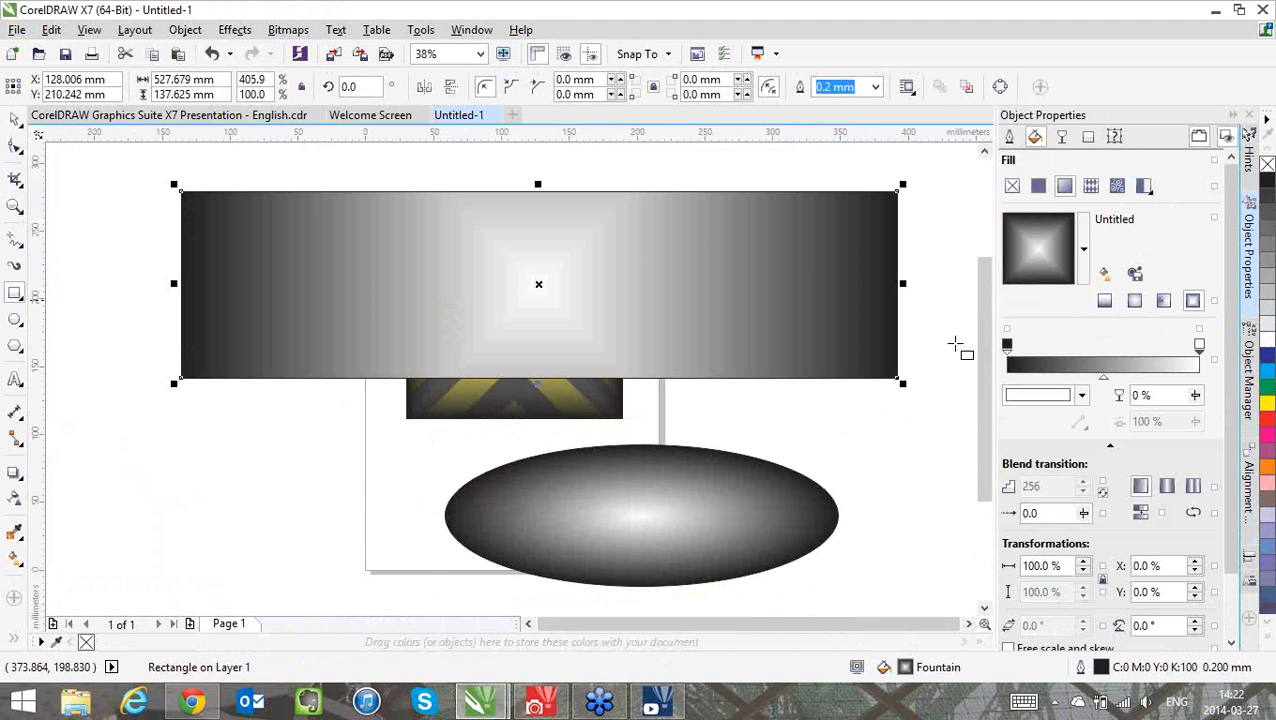
left_click(1030, 646)
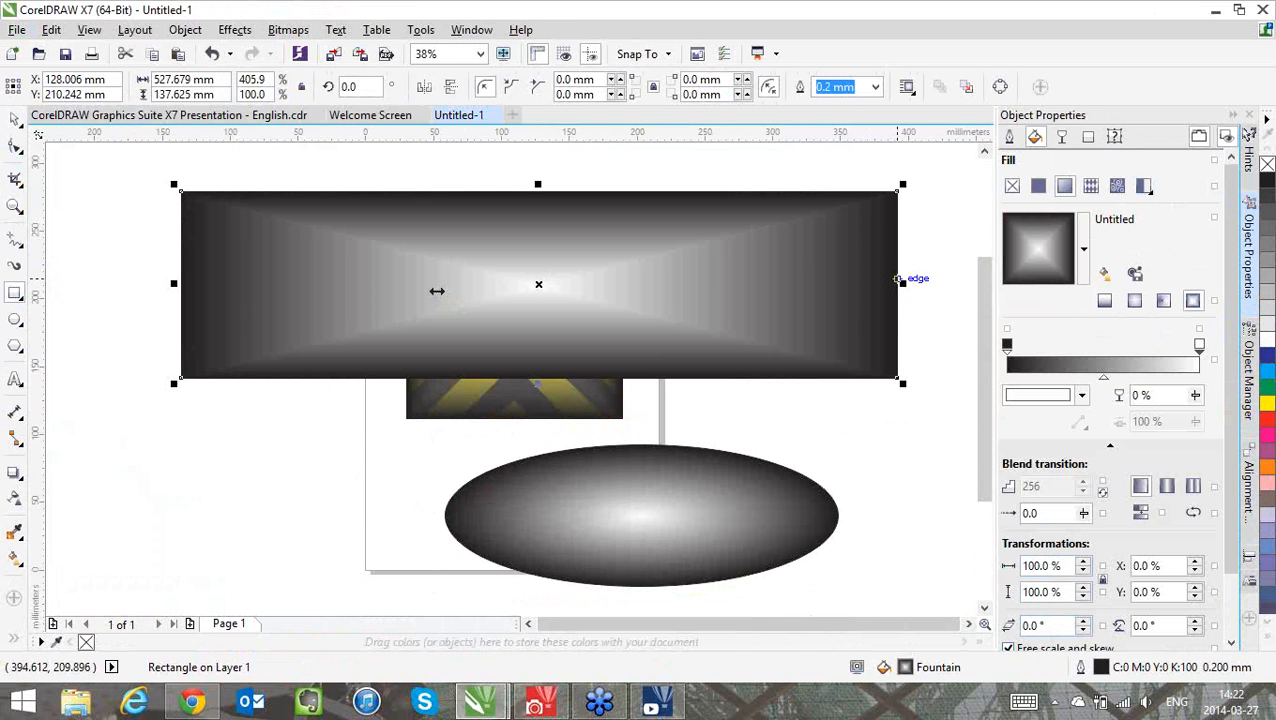
left_click_drag(903, 283, 749, 286)
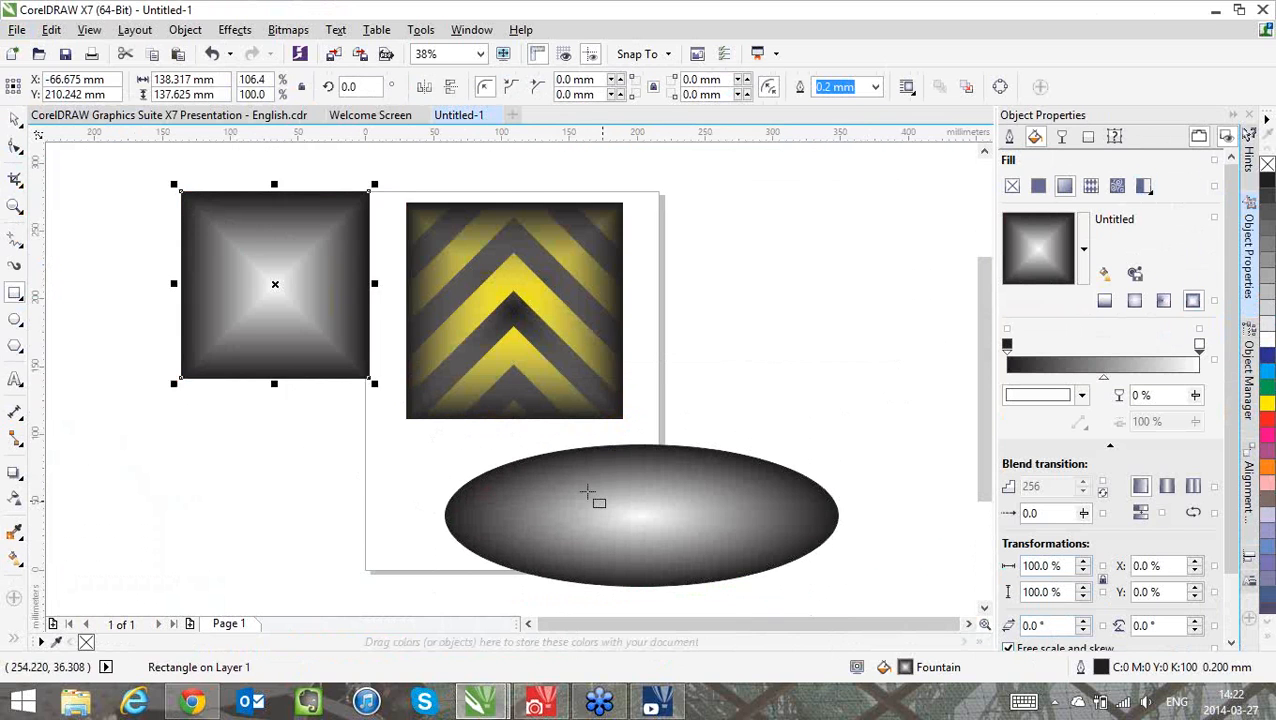
Reshape the ellipse's fountain fill interactively to about 91% by 40%, skewed -12.2° and rotated 75°
left_click(586, 492)
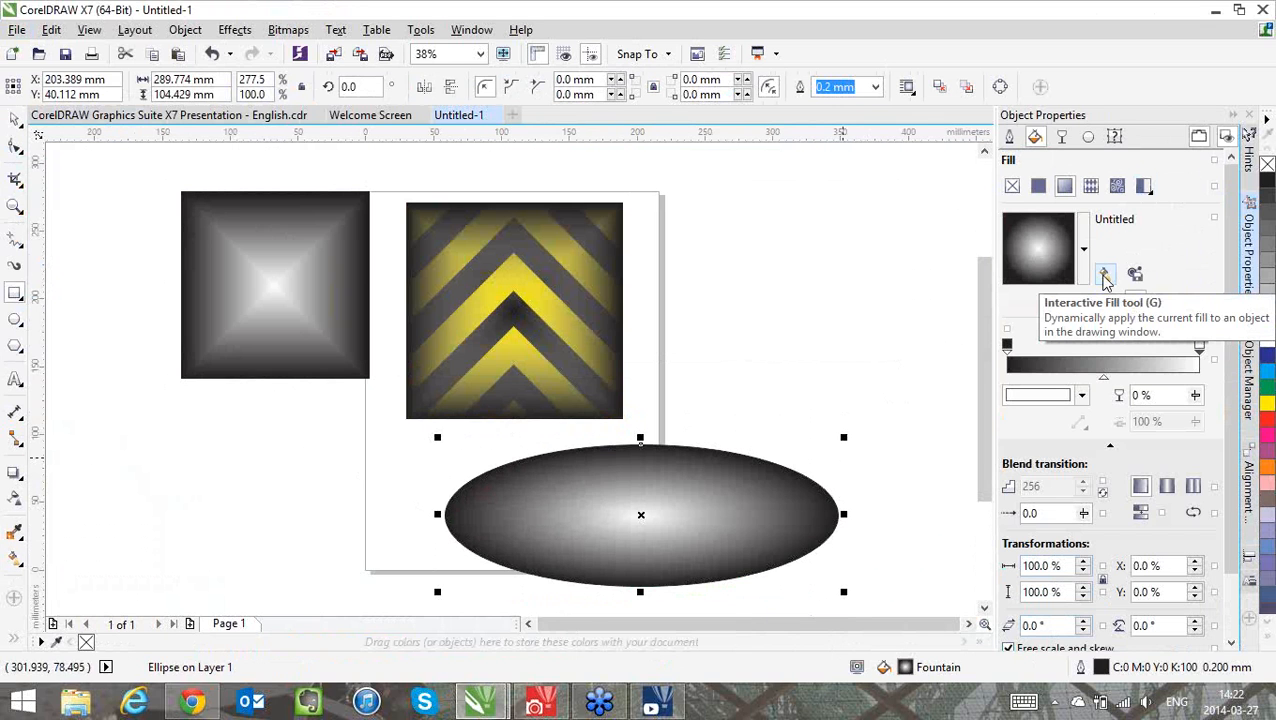
left_click(1105, 277)
left_click_drag(688, 450, 560, 513)
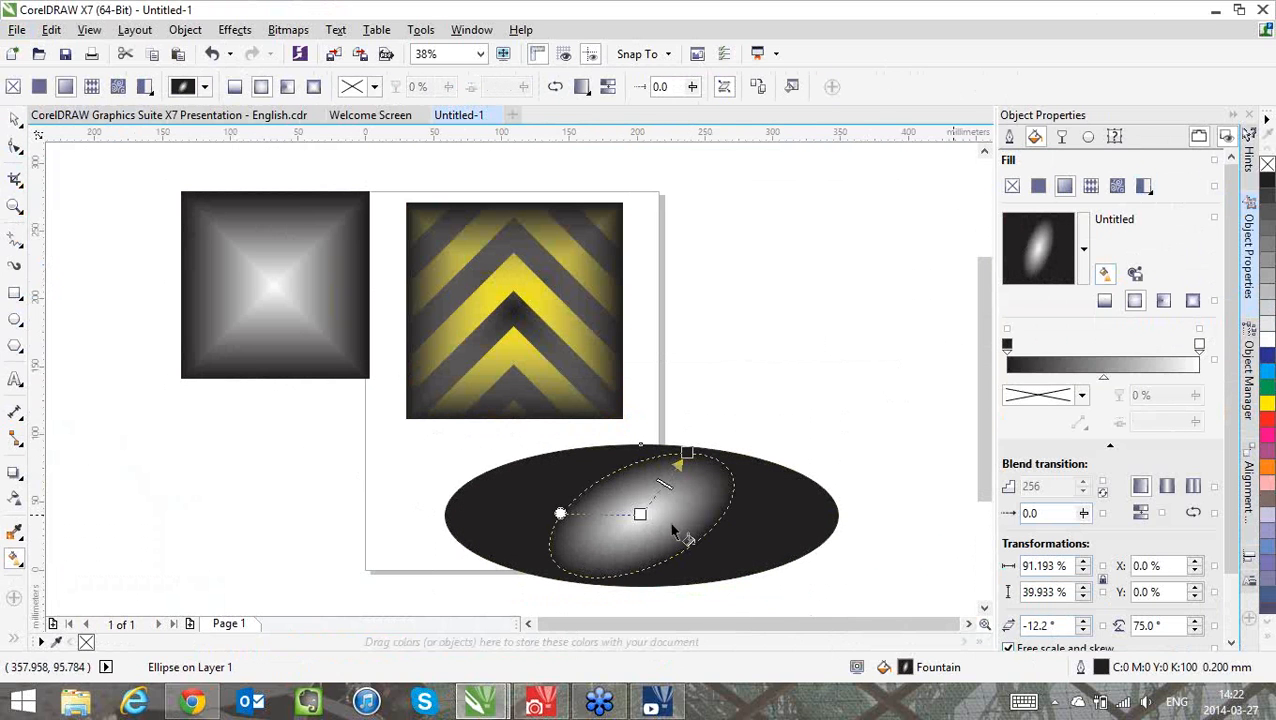
Examine the fill examples on the whole of page 20 in the presentation document, and return to Untitled-1
left_click(150, 118)
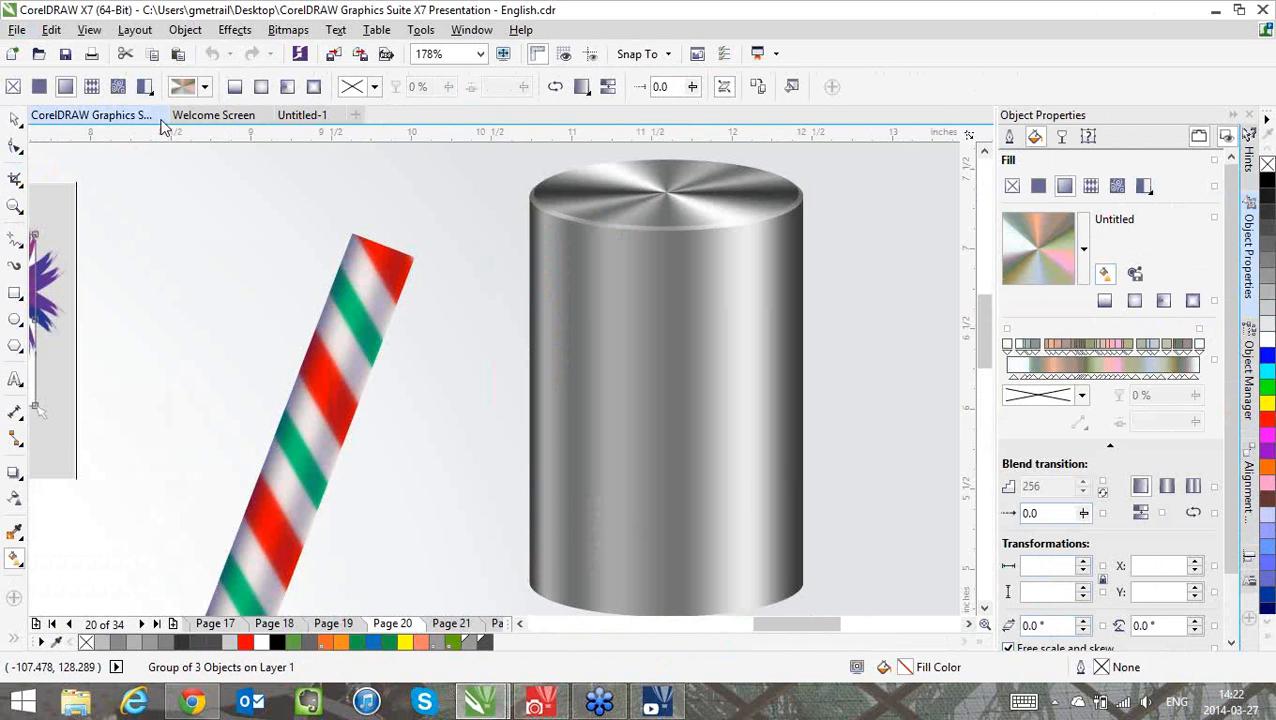
key("shift+F4")
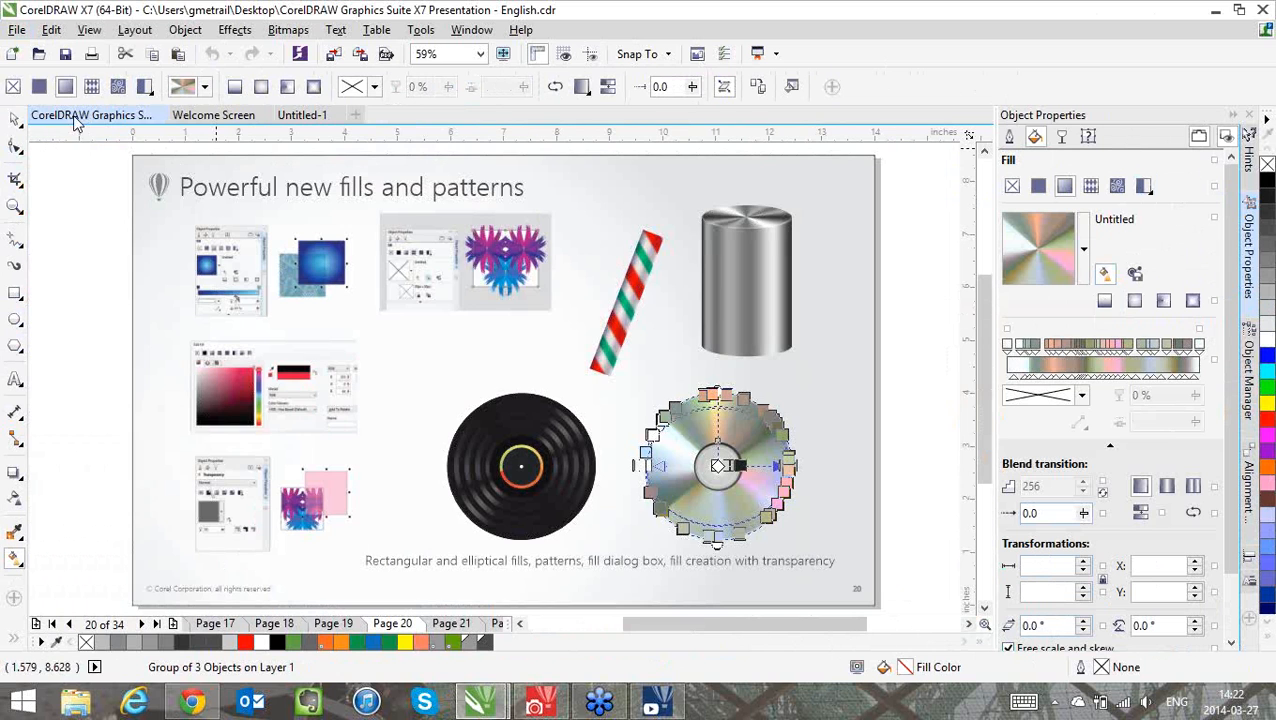
left_click(103, 338)
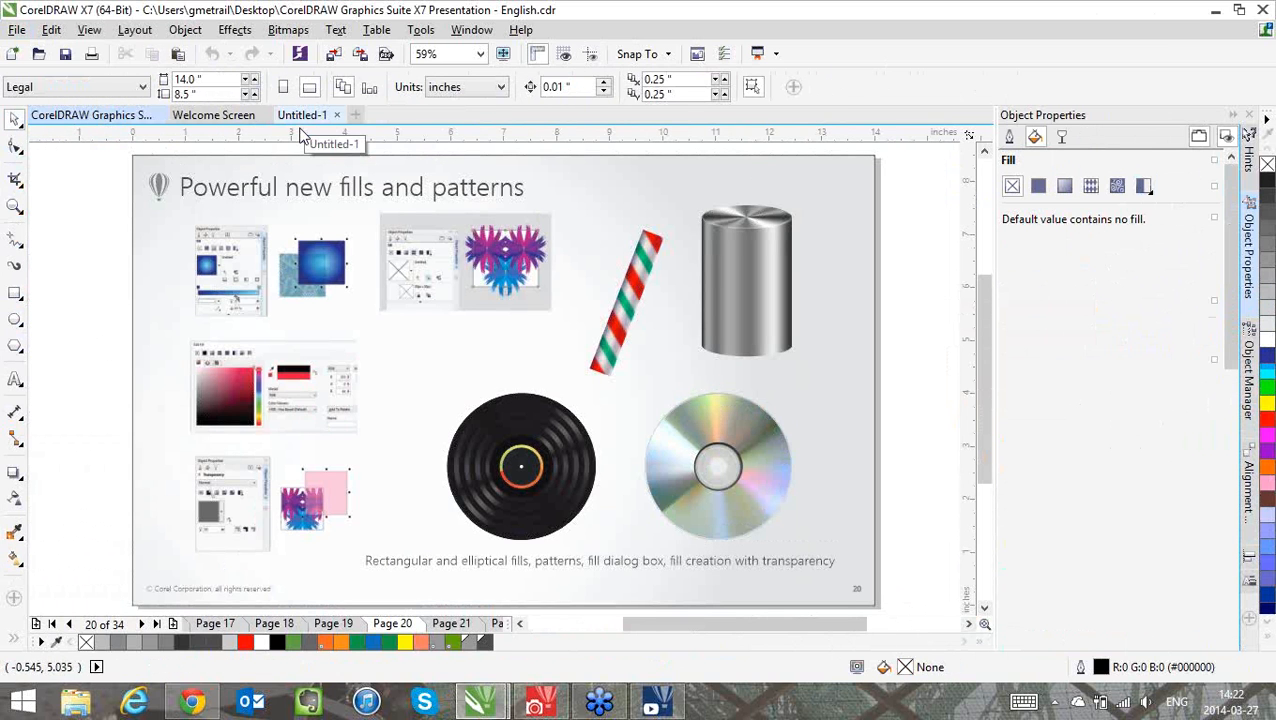
left_click(302, 118)
Move the transparent gradient square off the chevron square to the right of the page, and recolour the chevron fill's yellow node green
left_click(494, 282)
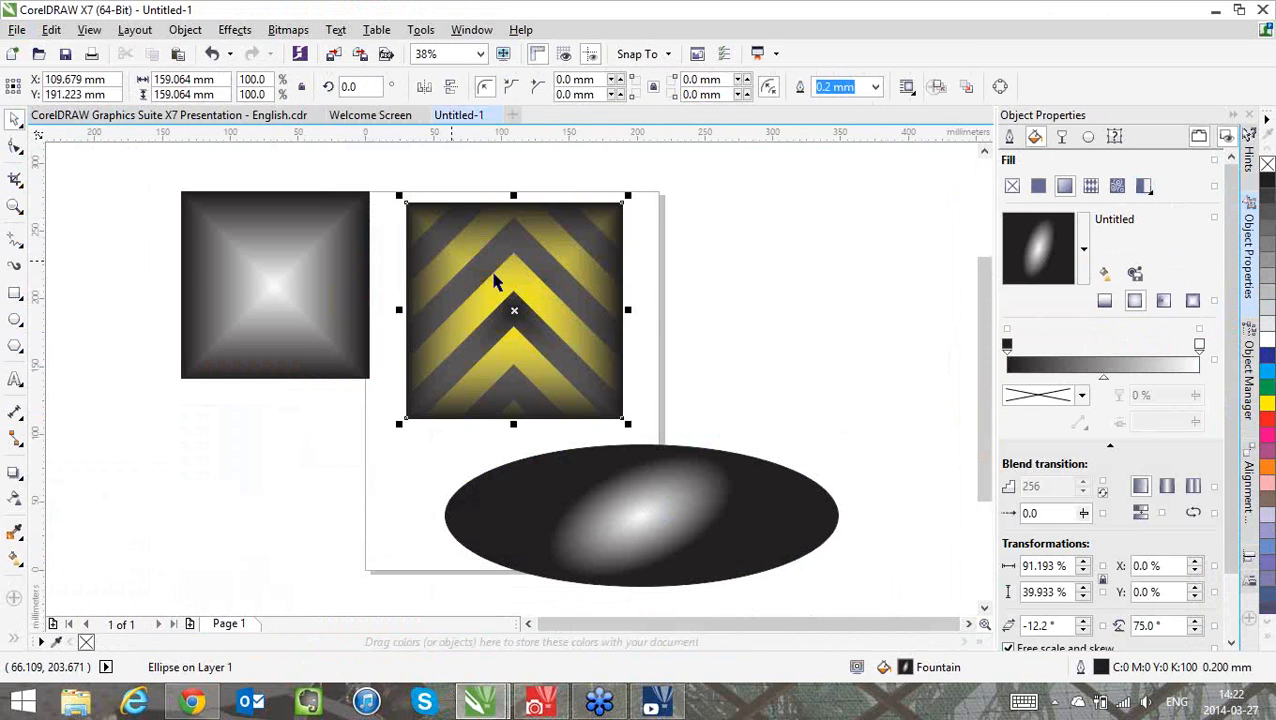
left_click_drag(494, 282, 769, 290)
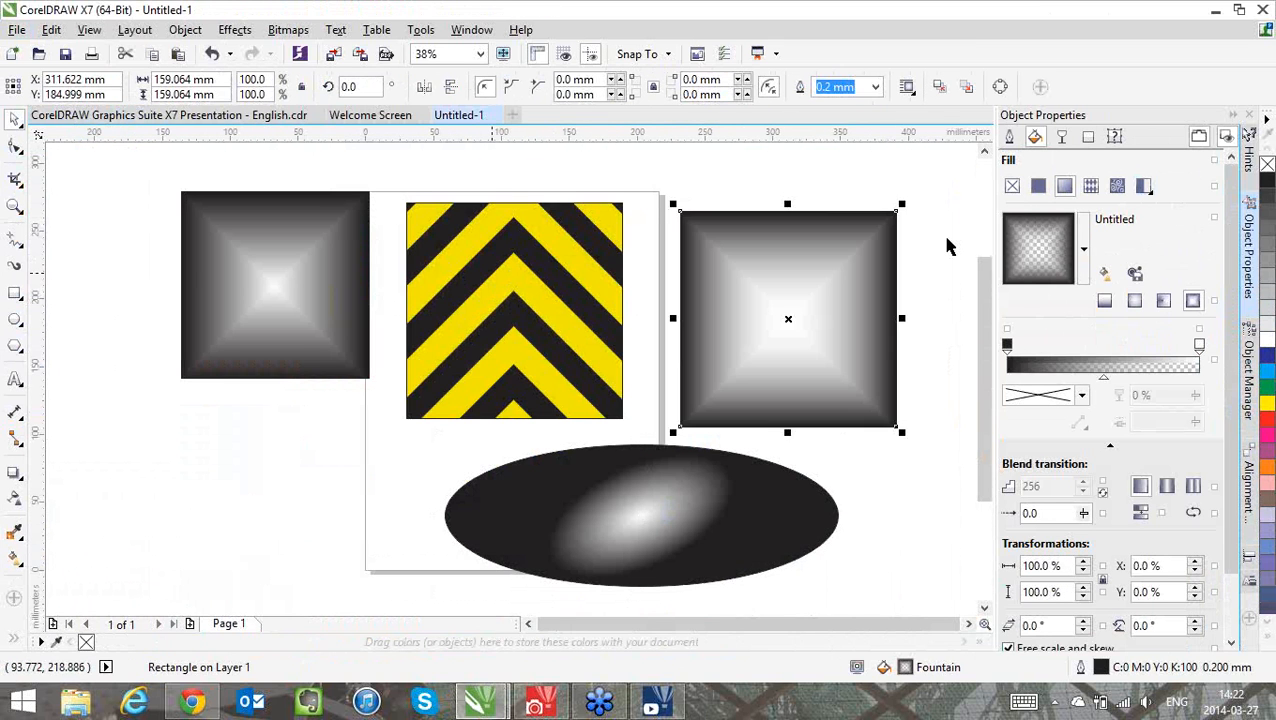
left_click(492, 272)
left_click_drag(1266, 388, 1199, 346)
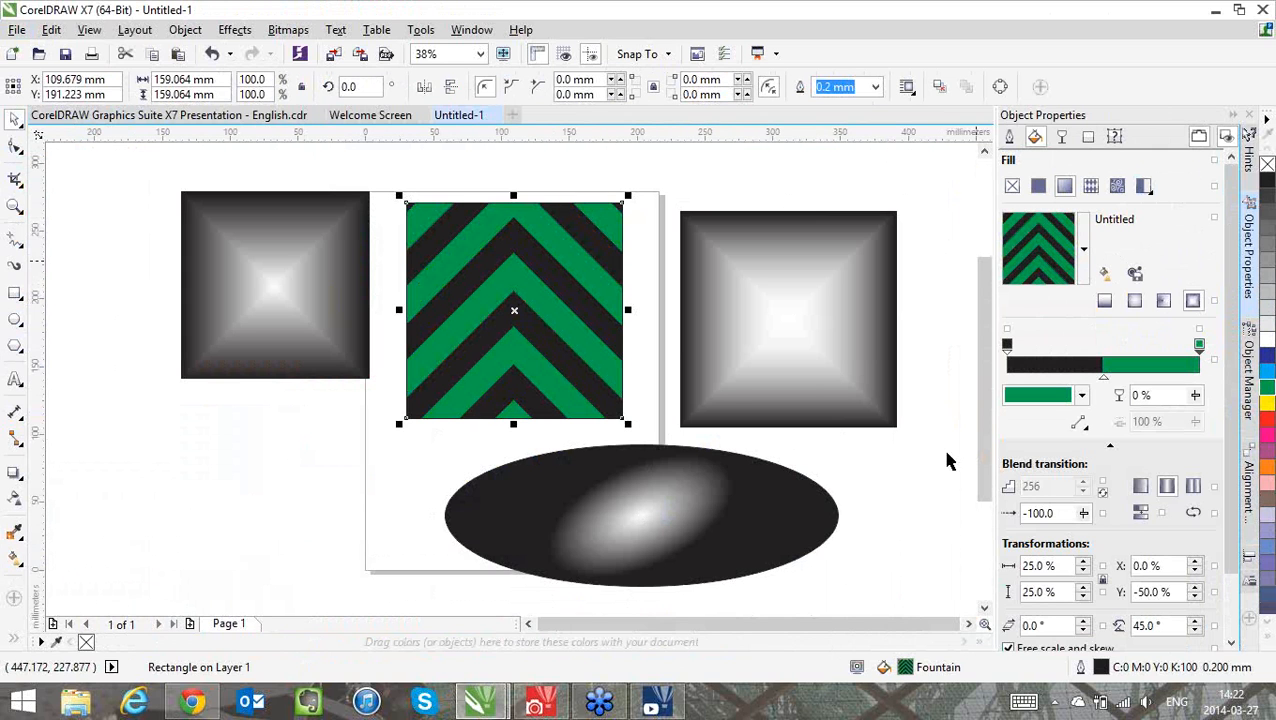
Start saving the green chevron fill as a new pattern named "Green road sign" with the tags "sign, green, warning"
left_click(1136, 278)
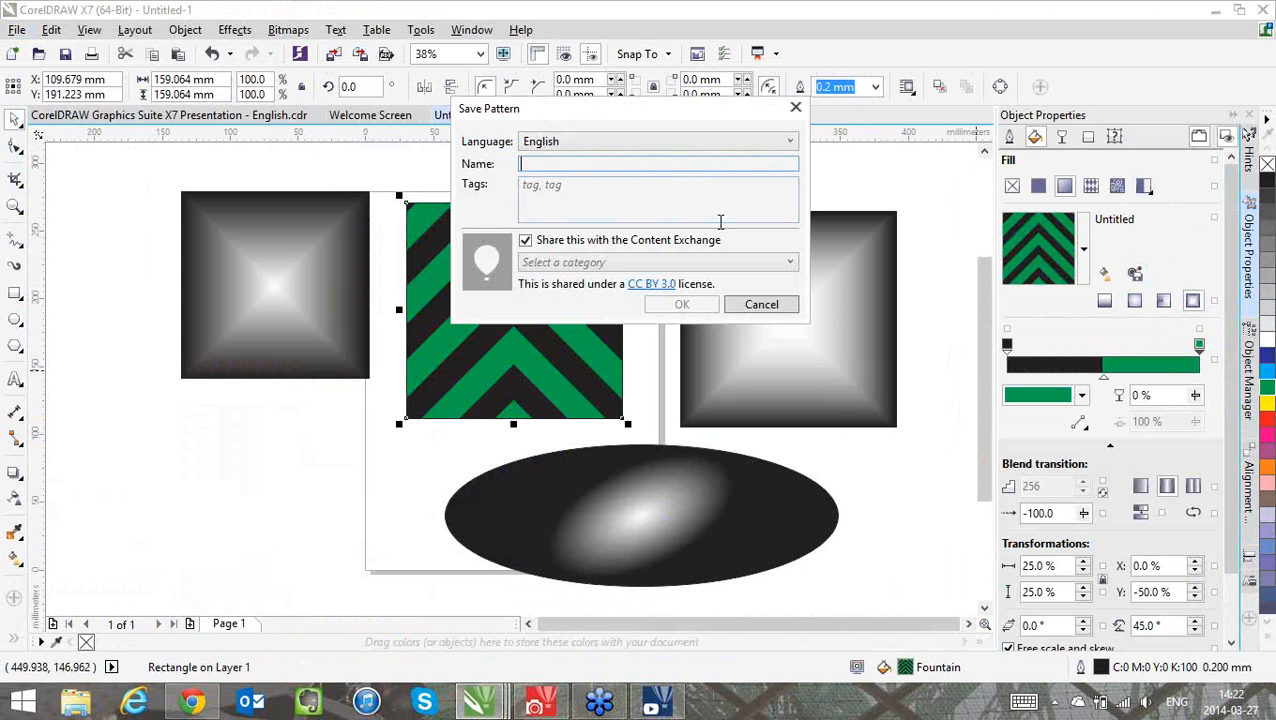
type("Green")
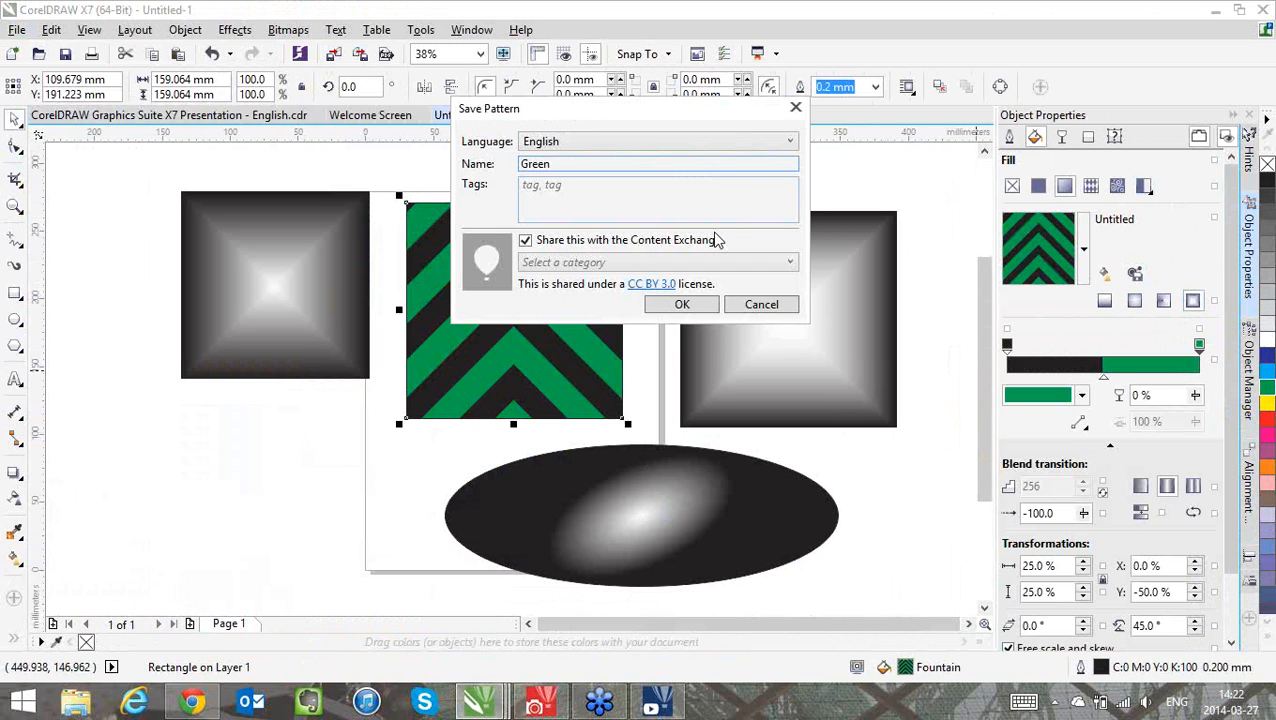
type(" road sign")
key("Tab")
type("sign, ")
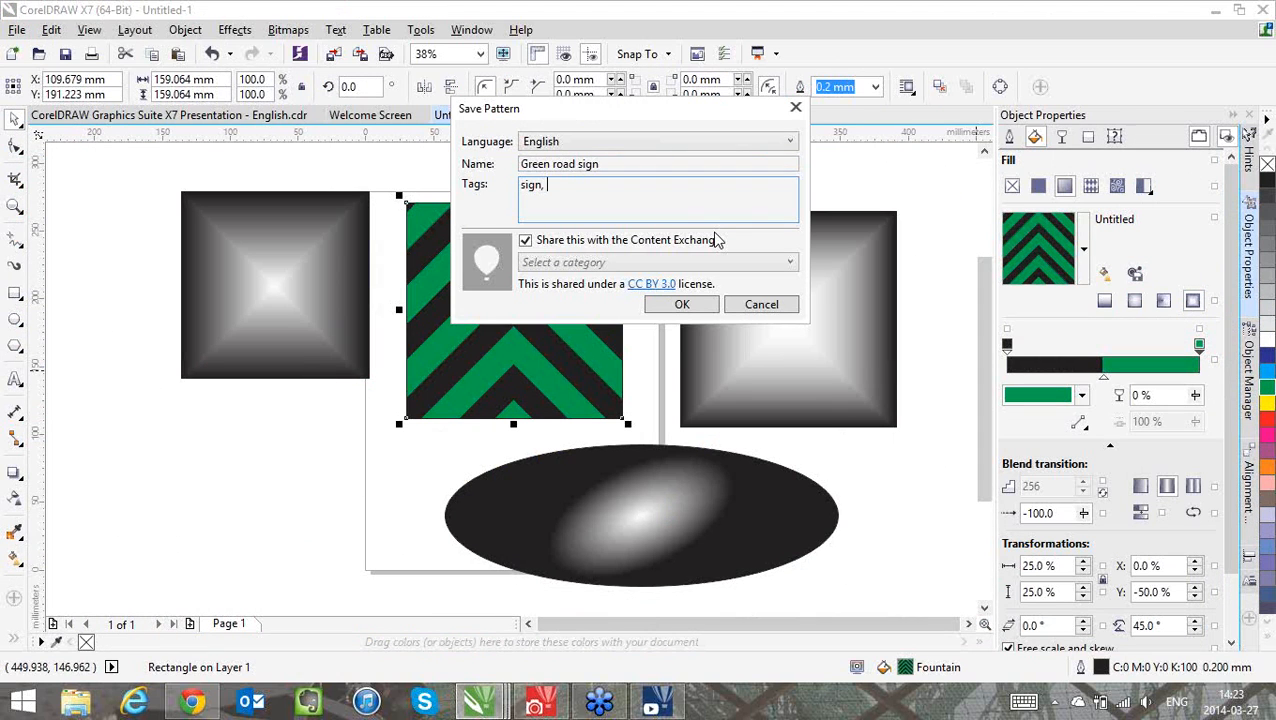
type("green, warning")
Assign the pattern to the Texture category and save it, shared with the Content Exchange
left_click(684, 268)
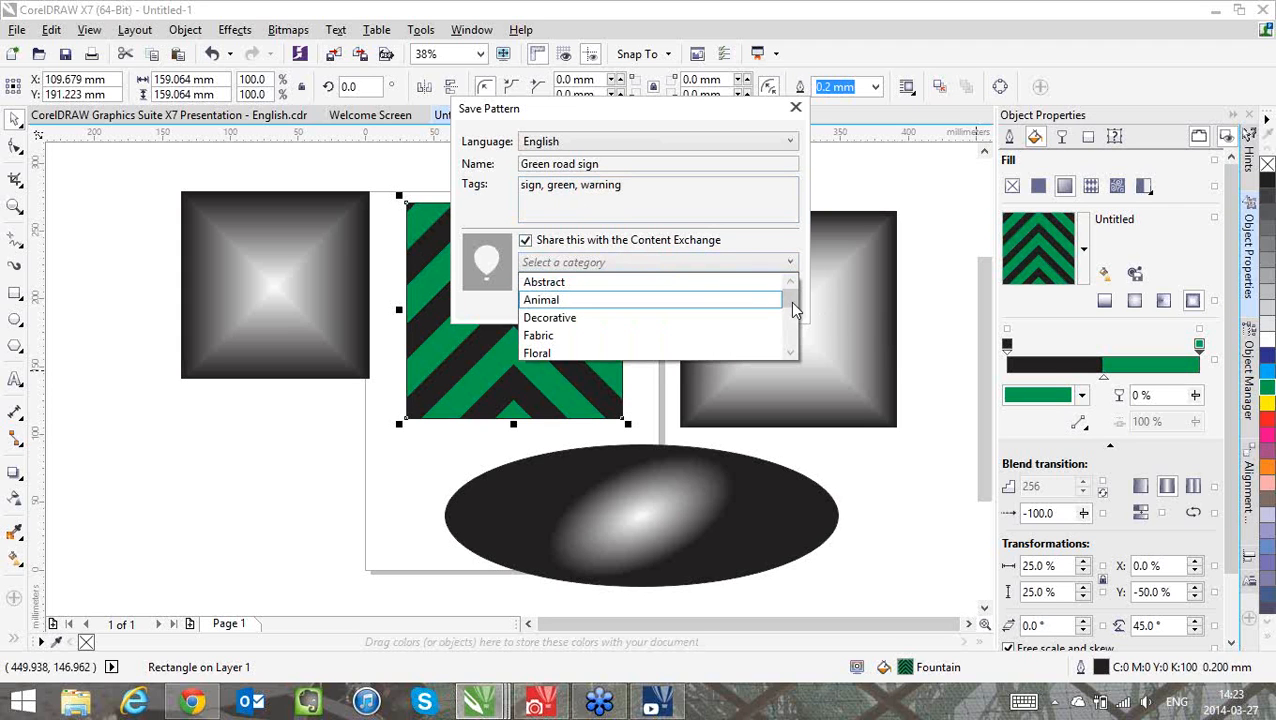
left_click_drag(790, 301, 800, 350)
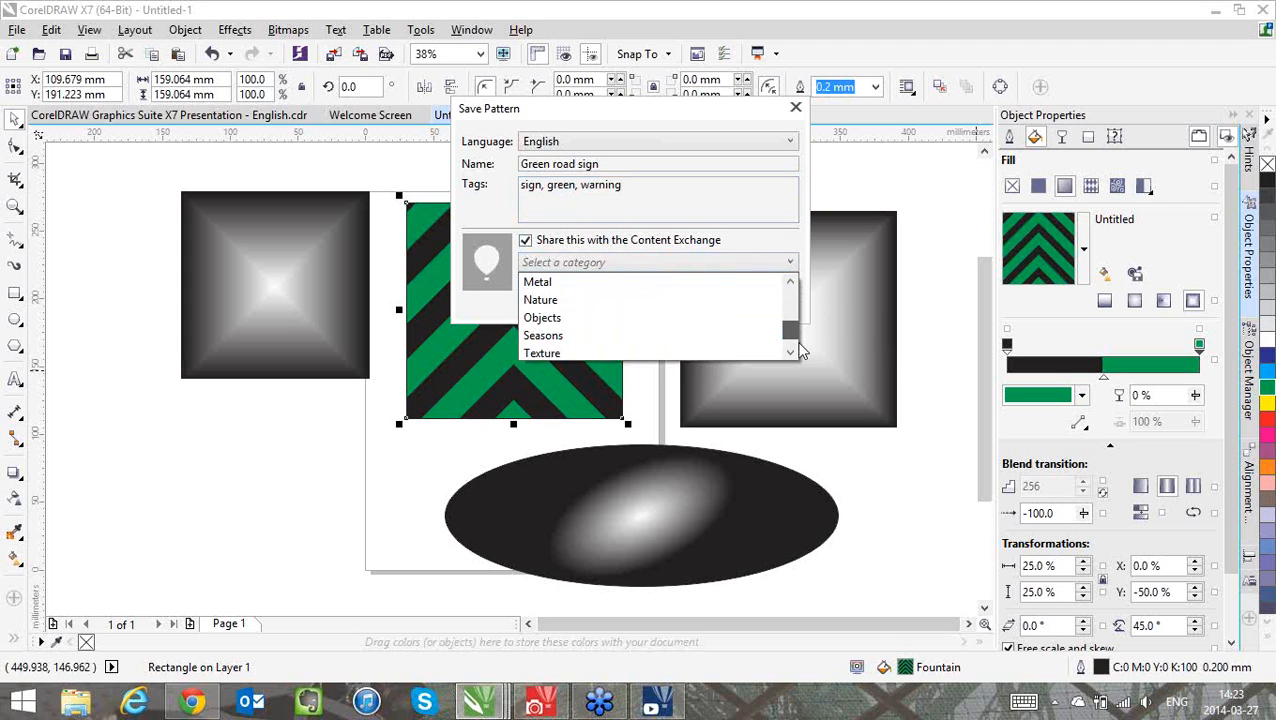
left_click(550, 345)
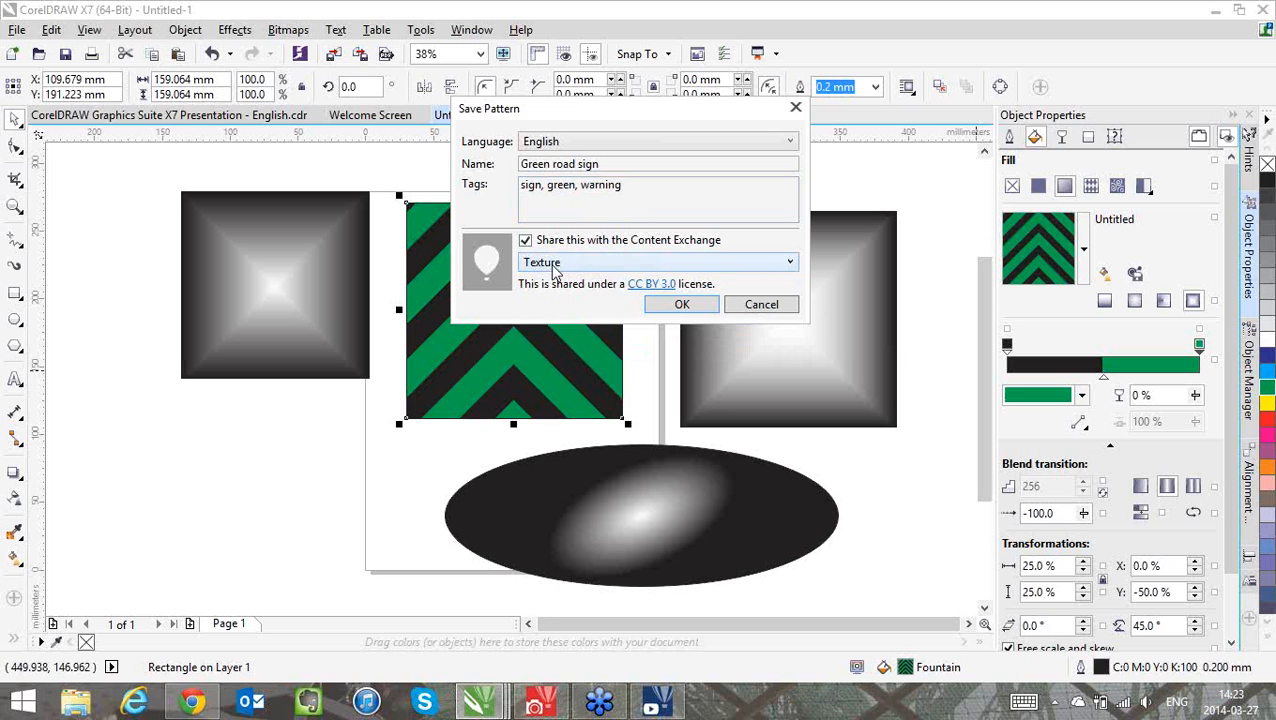
left_click(676, 306)
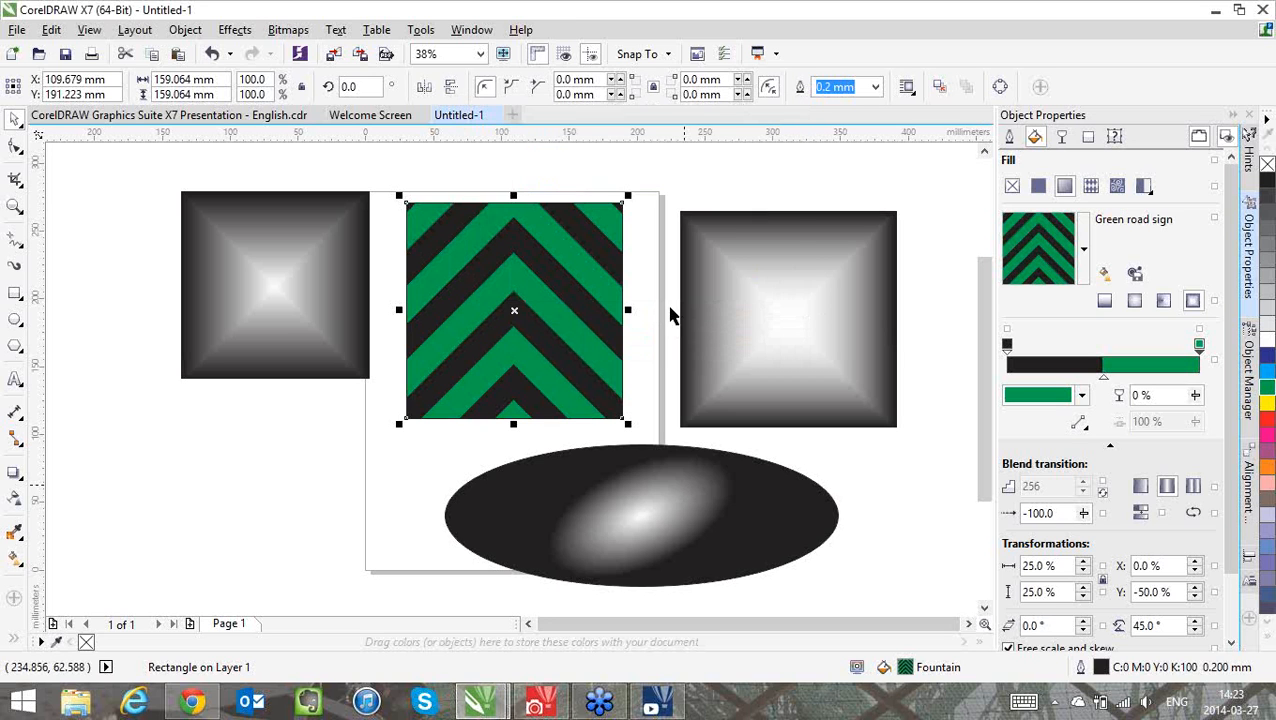
Upvote the Shiny Rainbow Rays fill in the Content Exchange and mark it as a favorite
left_click(1084, 248)
left_click(957, 405)
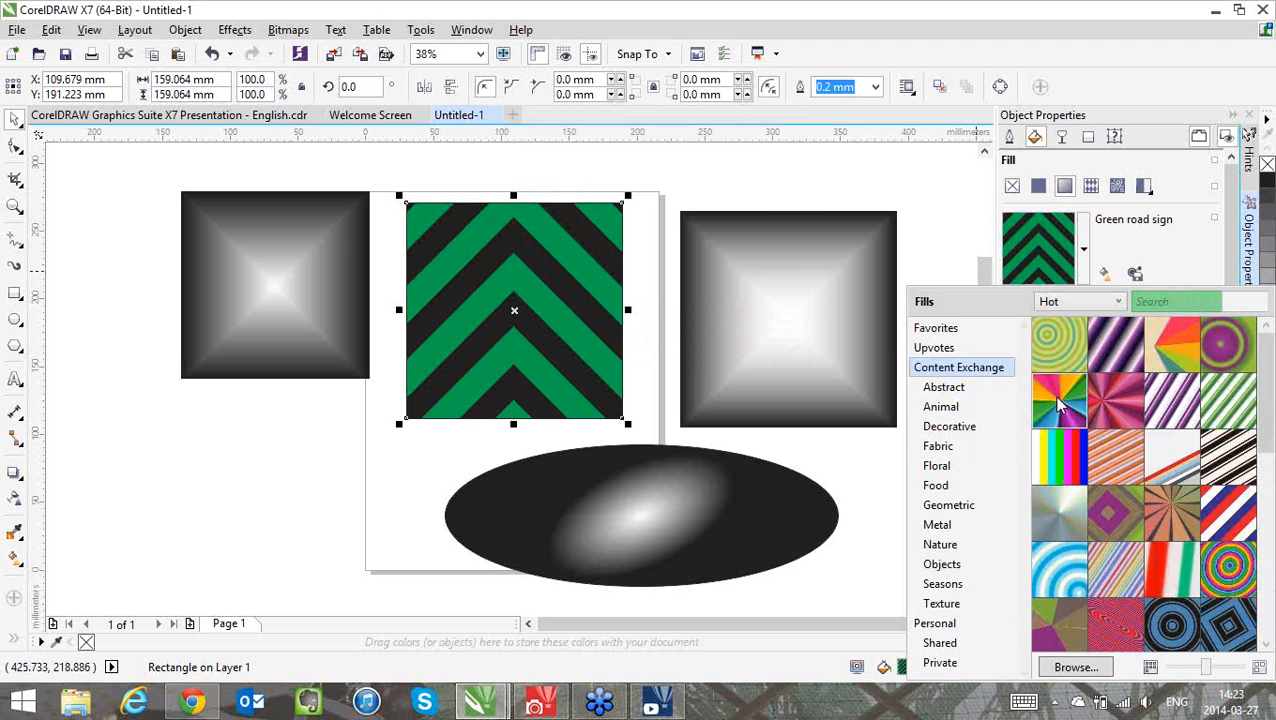
mouse_move(1056, 398)
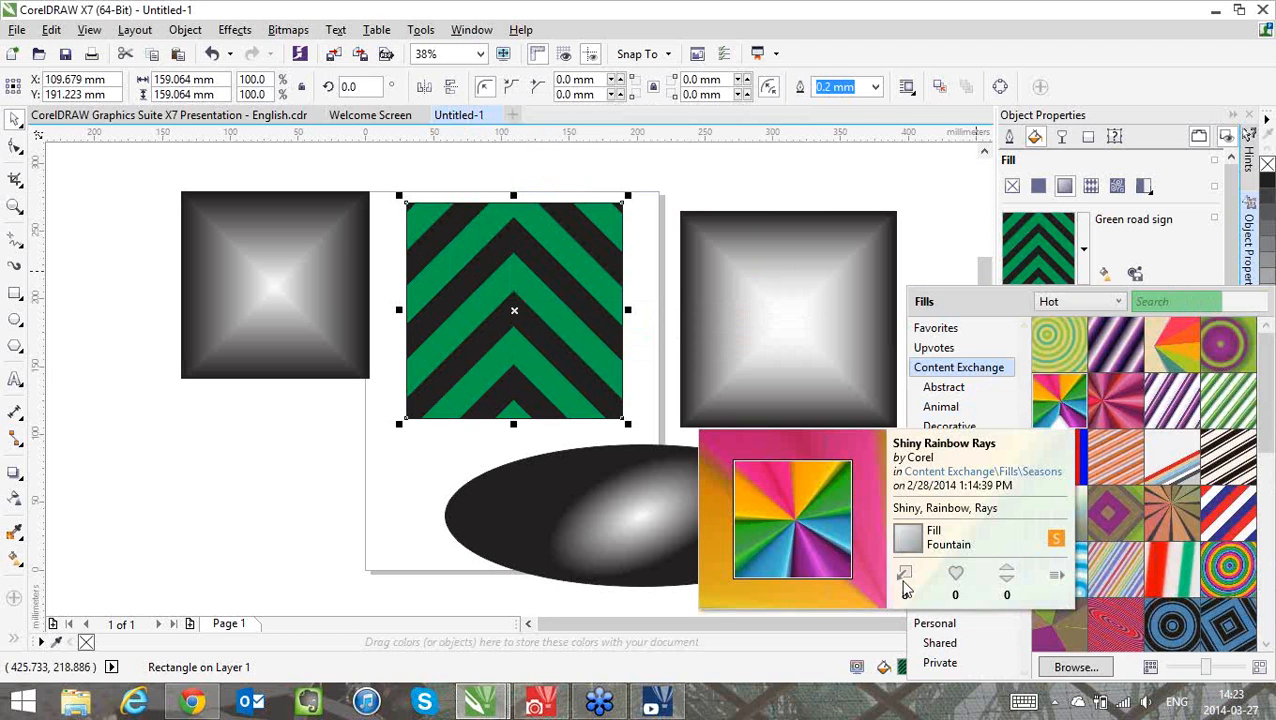
left_click(1007, 567)
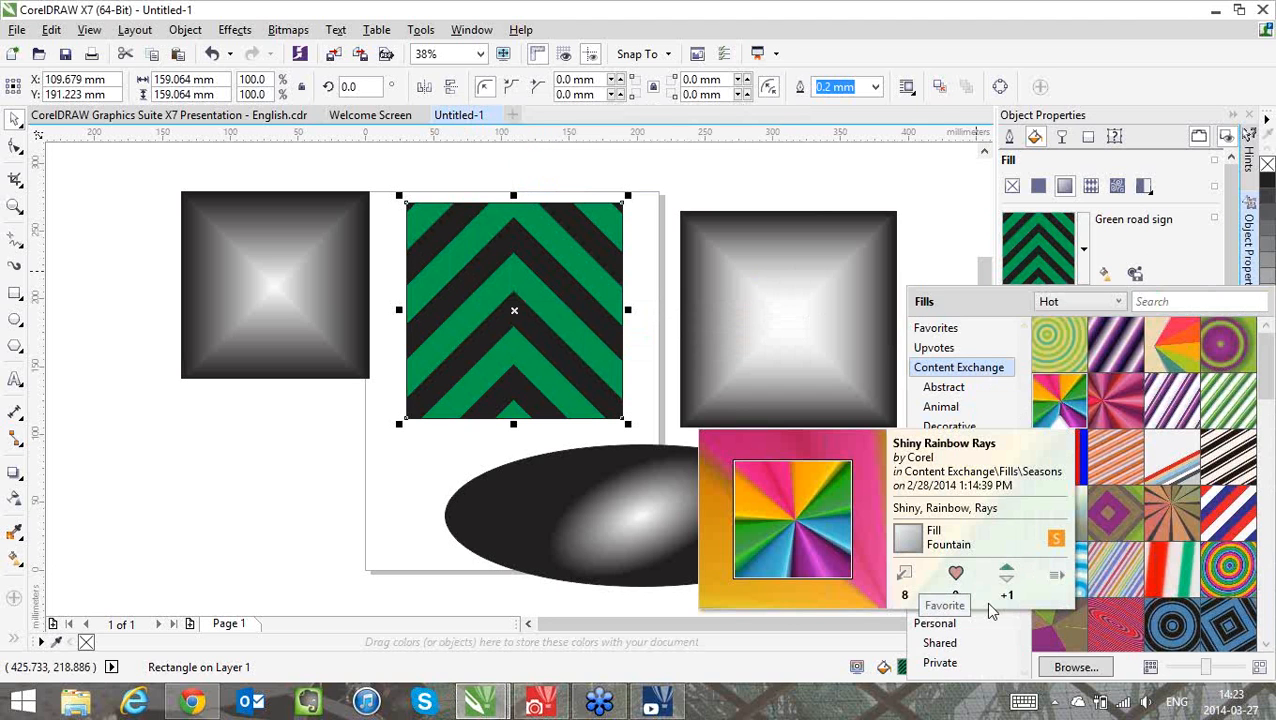
Apply the favorite fill Shiny Rainbow Rays to the green chevron square and close the fill picker
left_click(955, 330)
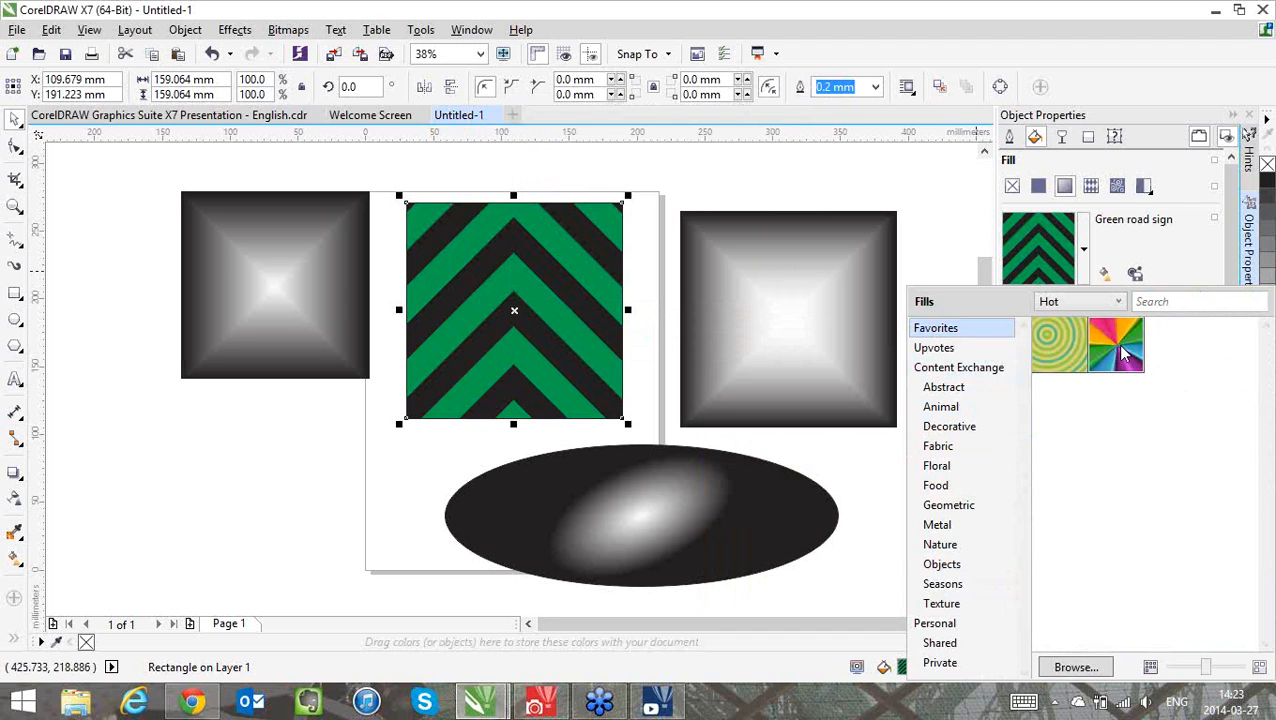
mouse_move(1123, 350)
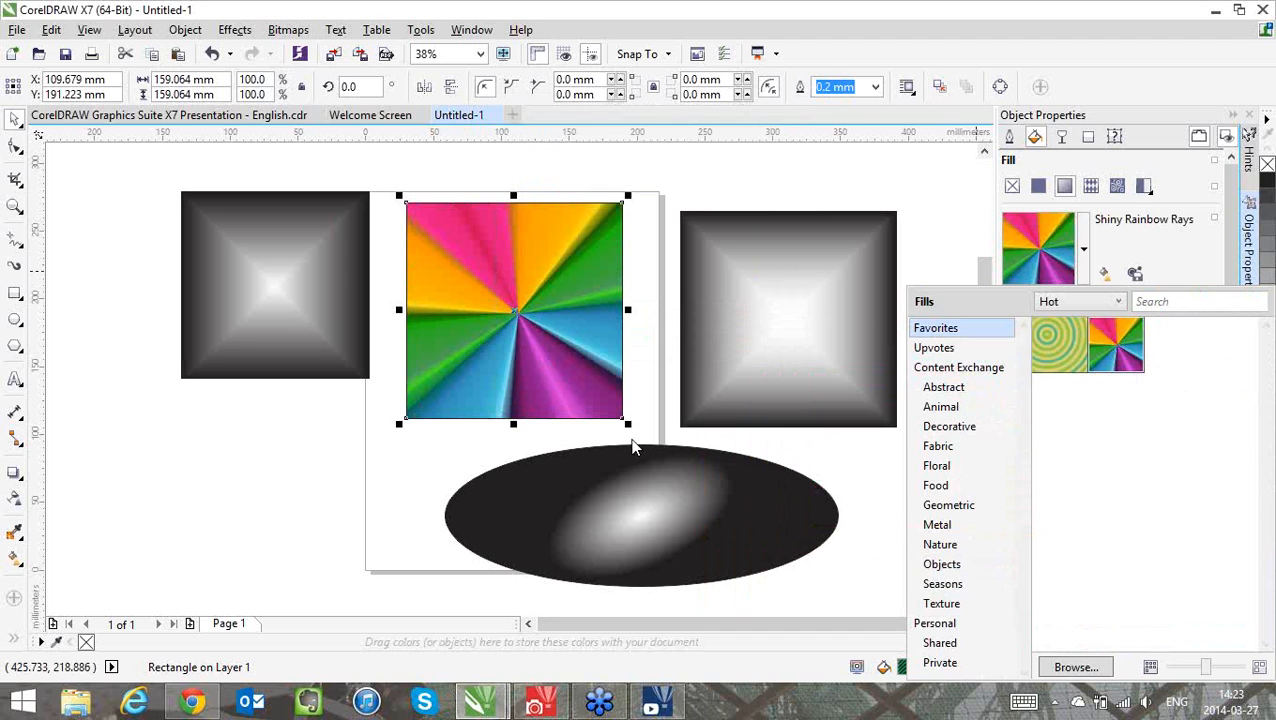
left_click(946, 643)
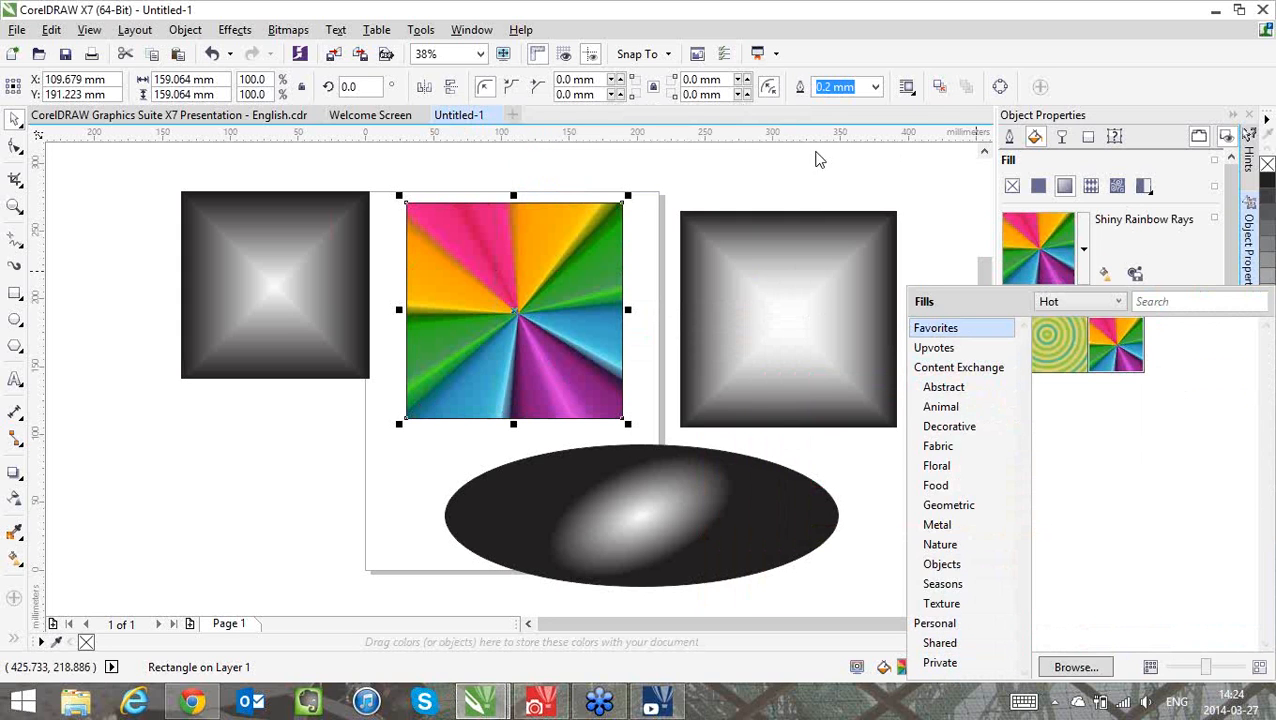
left_click(505, 224)
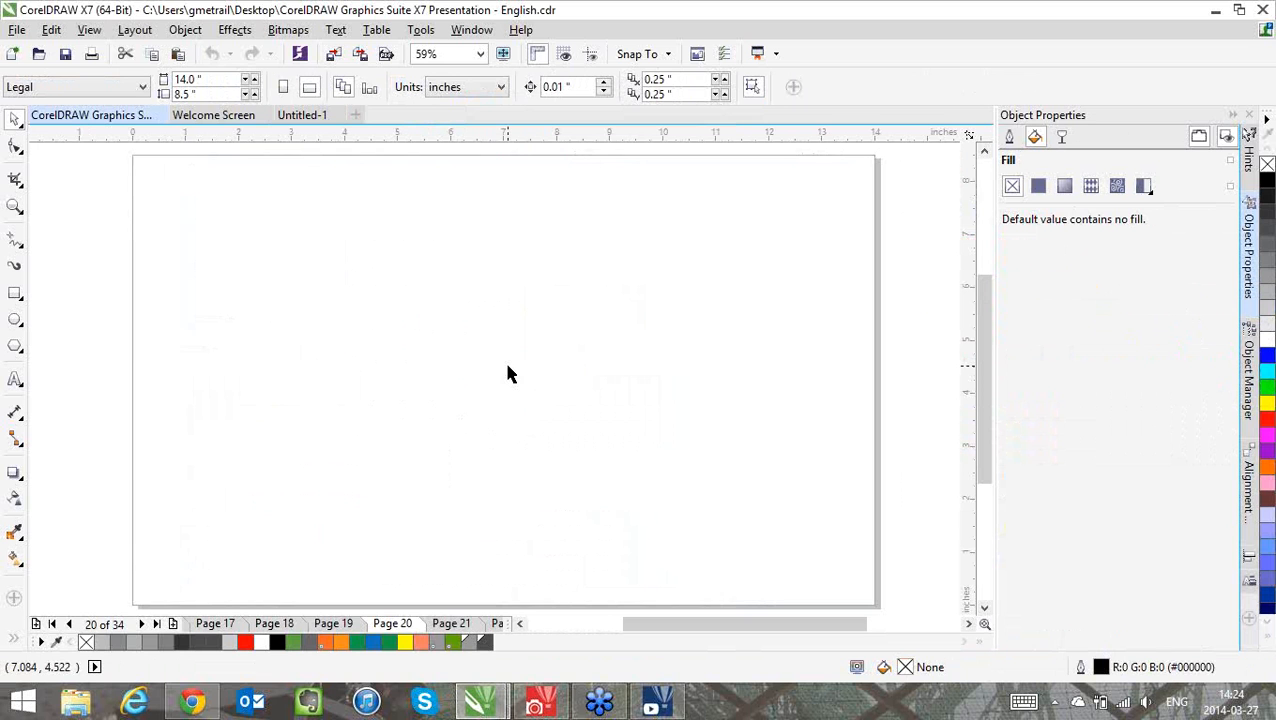
Go to page 21 of the presentation document and move the blue circle-patterned square slightly down
key("Page_Down")
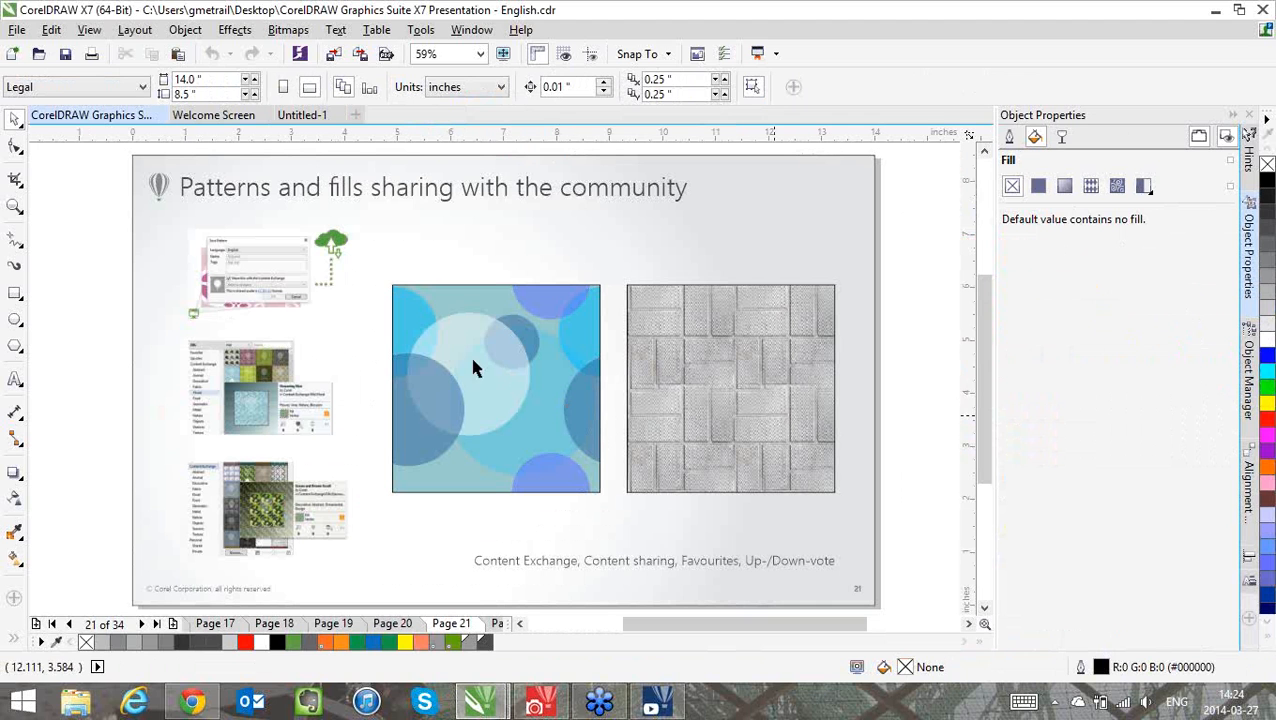
left_click(494, 378)
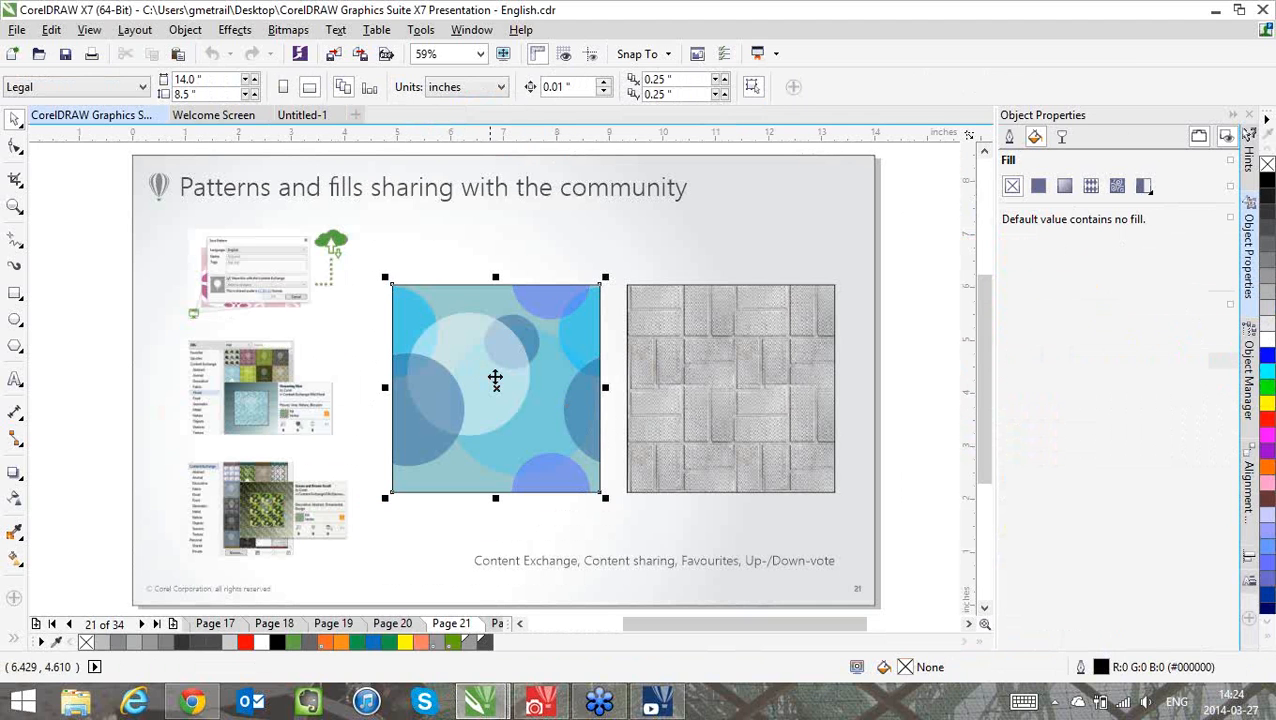
left_click_drag(494, 378, 491, 414)
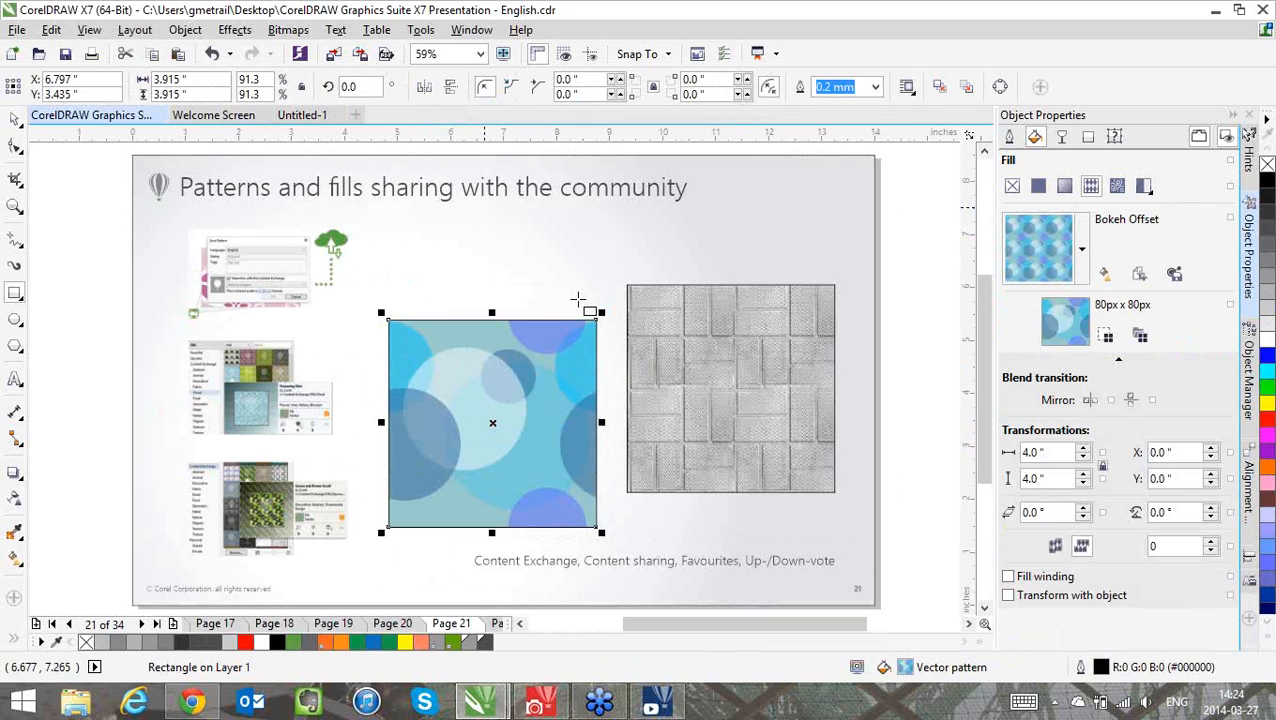
Draw overlapping green and yellow rectangles above the blue square, the yellow about 1.96 × 1.19 inches, and capture them as the square's new vector pattern
left_click_drag(578, 299, 474, 236)
left_click_drag(1267, 387, 560, 282)
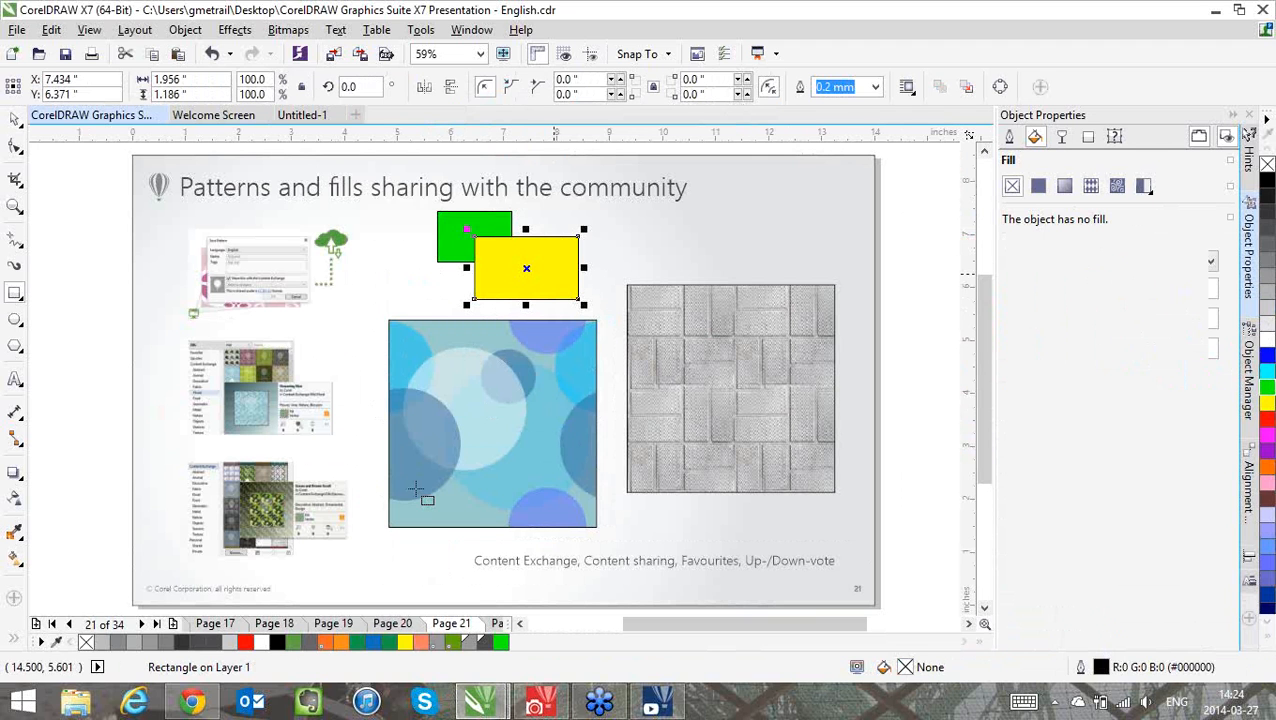
left_click(519, 446)
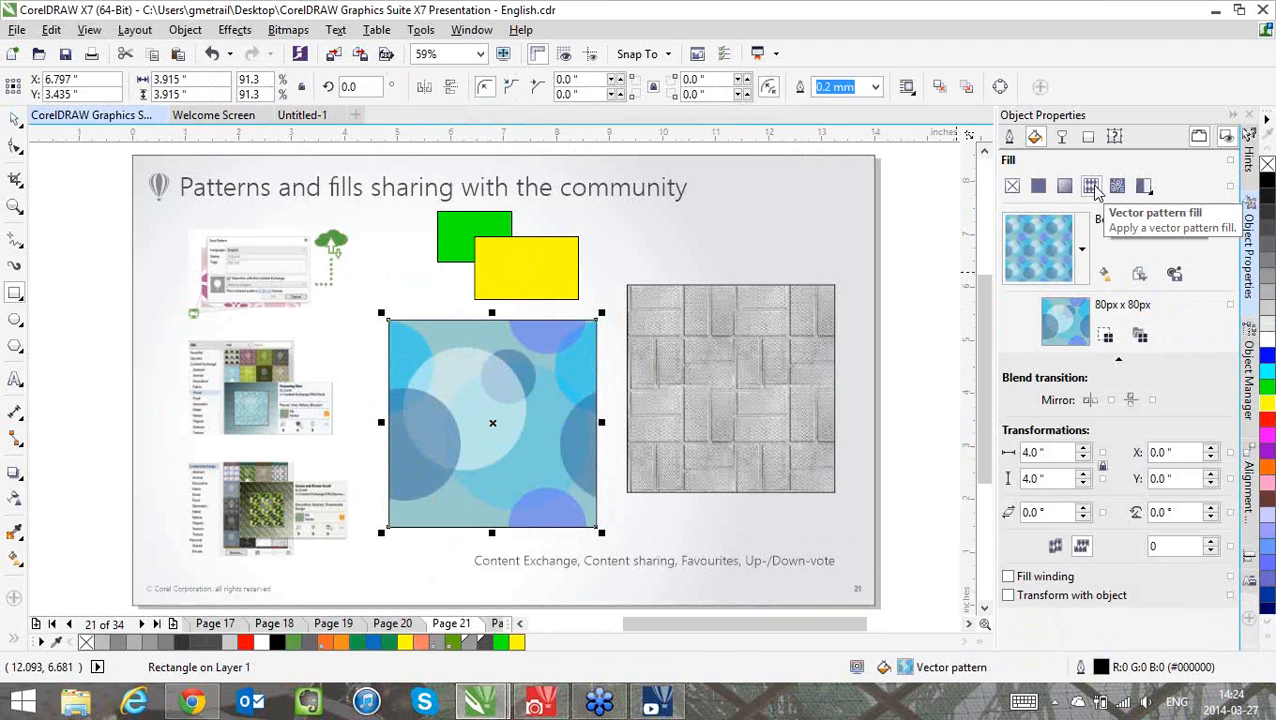
left_click(1141, 277)
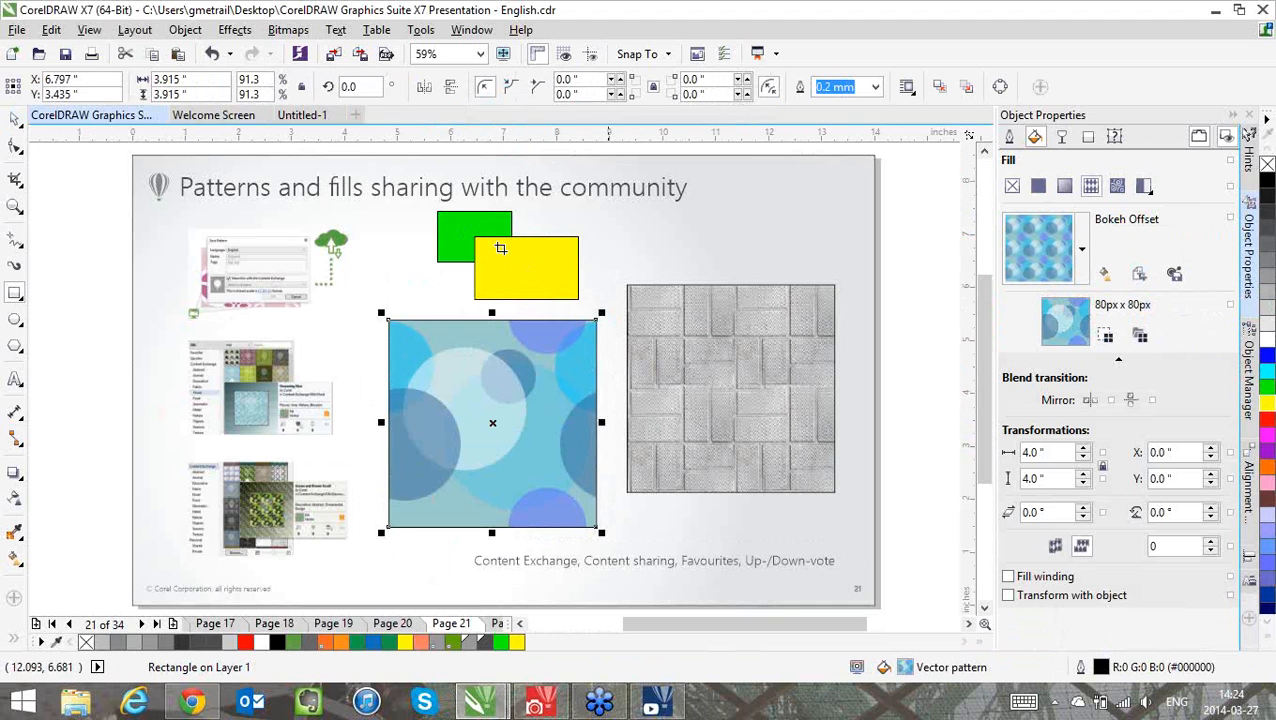
left_click(500, 248)
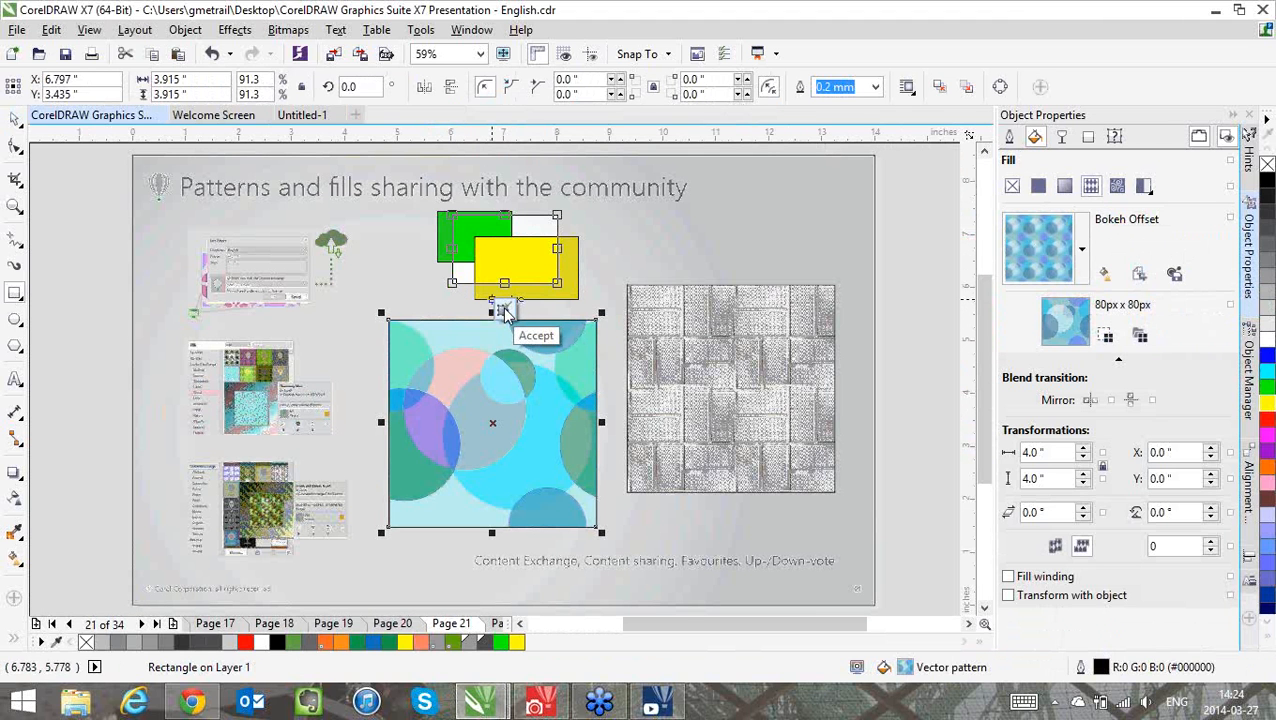
left_click(505, 313)
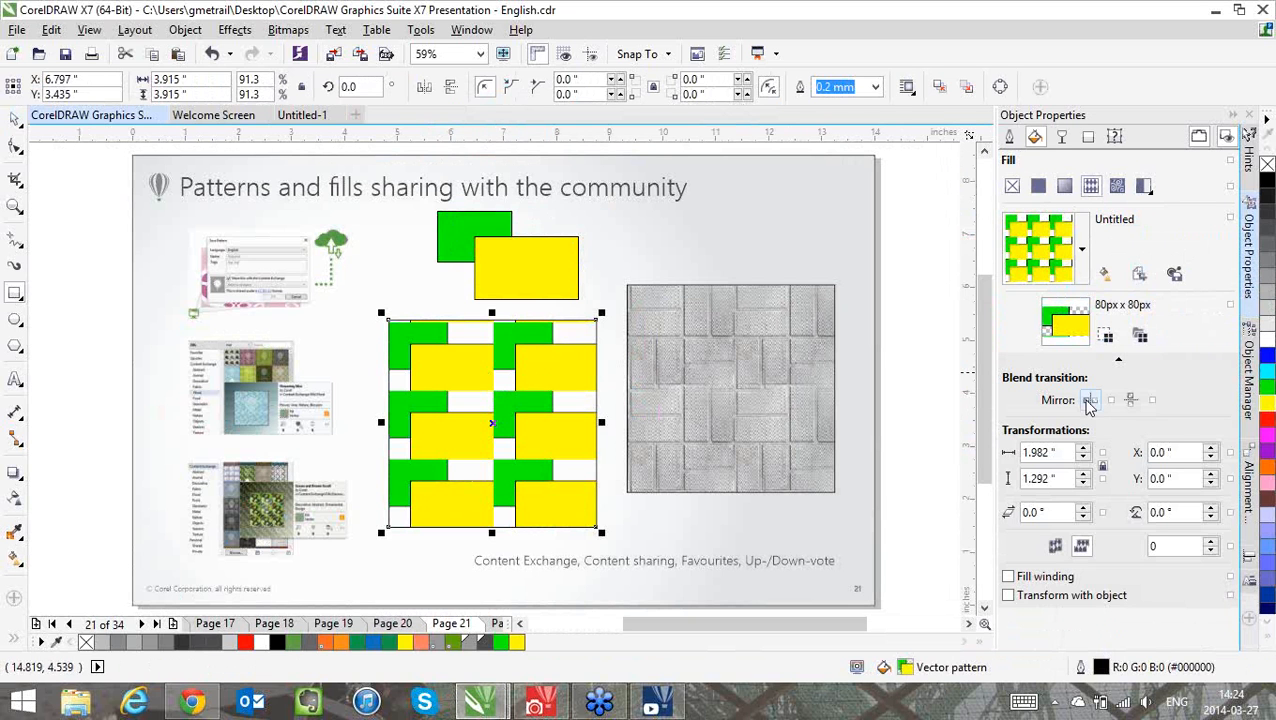
Mirror the green and yellow pattern's tiles horizontally and vertically, and set the tile width to 0.492 inches with proportions locked
left_click(1131, 401)
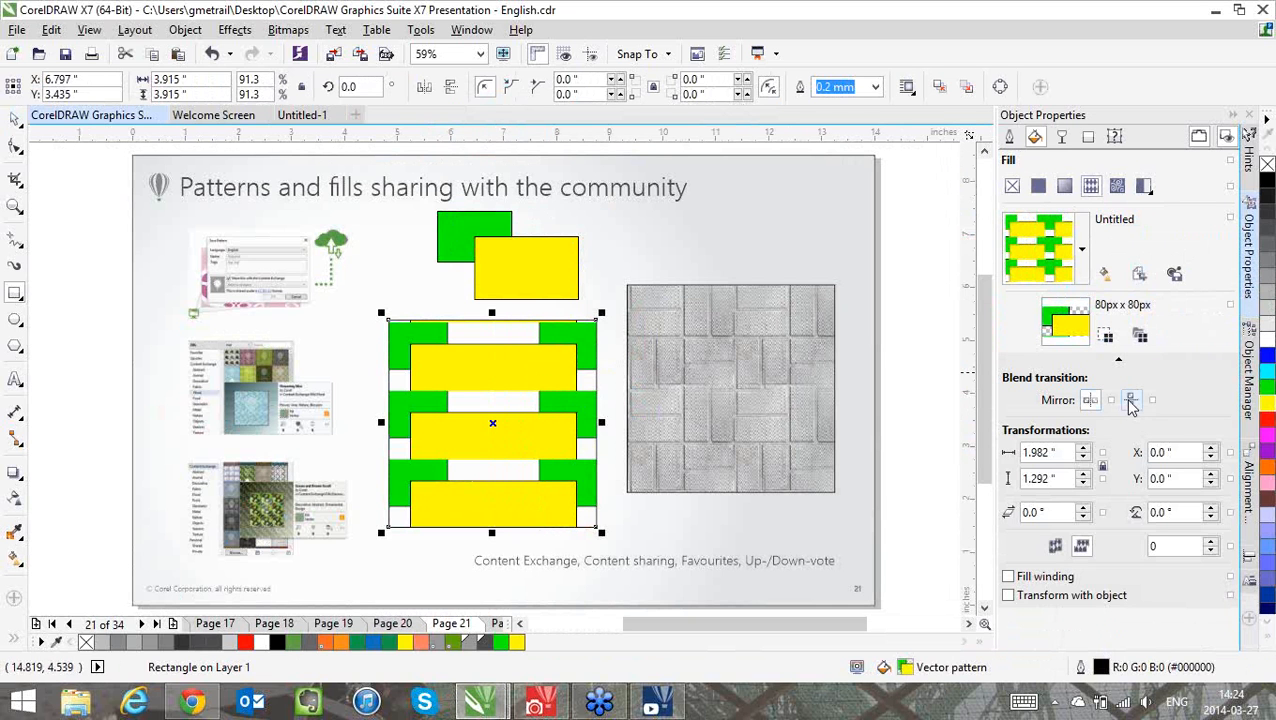
left_click(1131, 402)
left_click_drag(1065, 452, 952, 445)
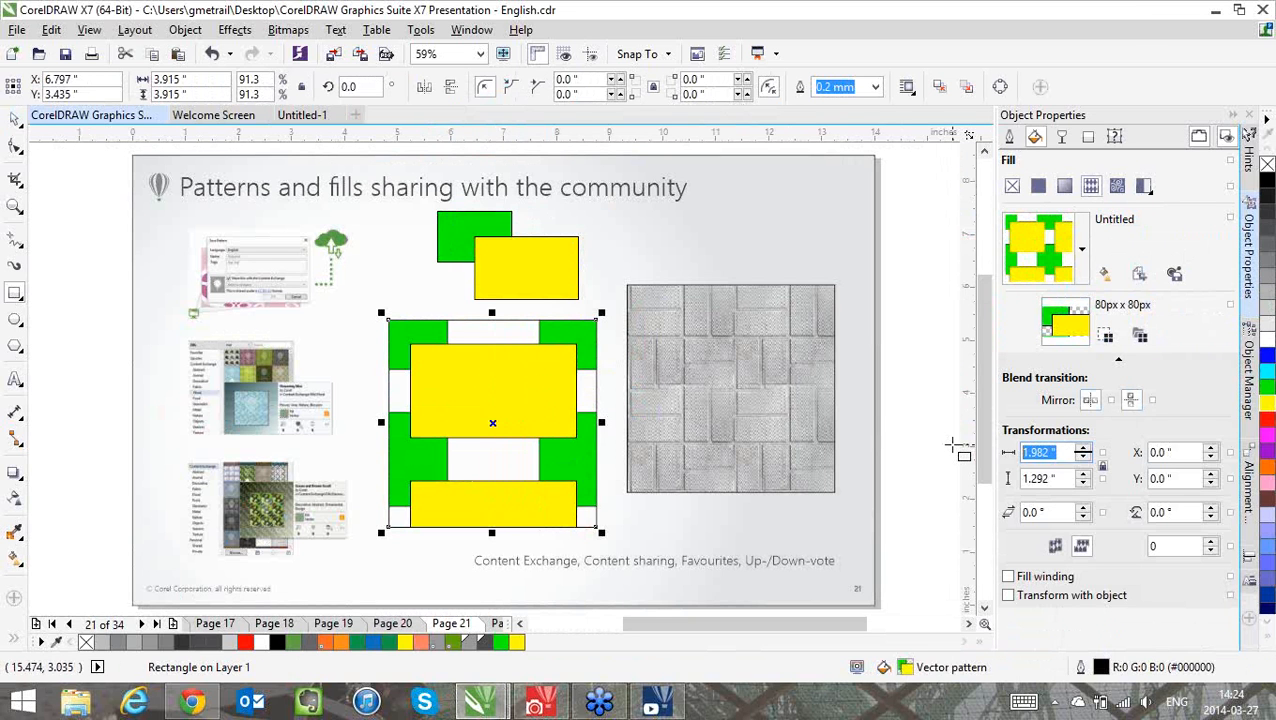
type("1.")
type("5cm")
key("Return")
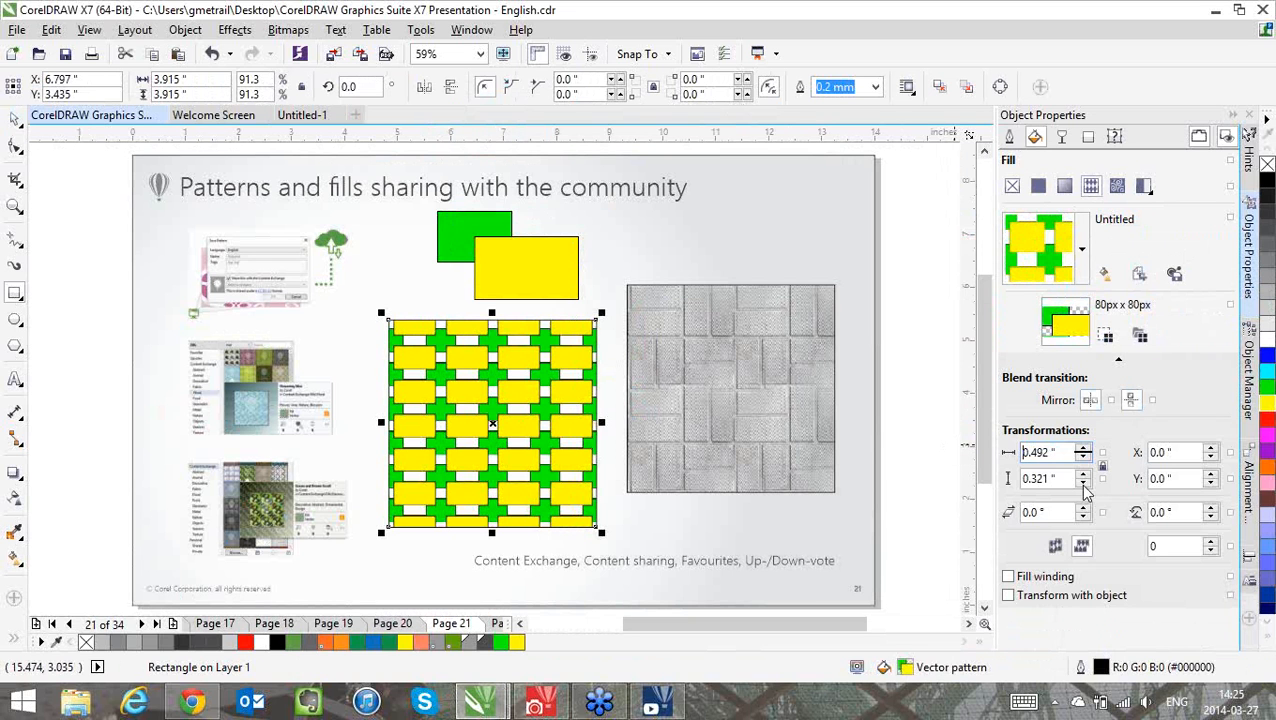
Rotate the green and yellow pattern by 30°, and dismiss the Save Pattern dialog without saving
left_click_drag(1182, 511, 1083, 523)
type("30")
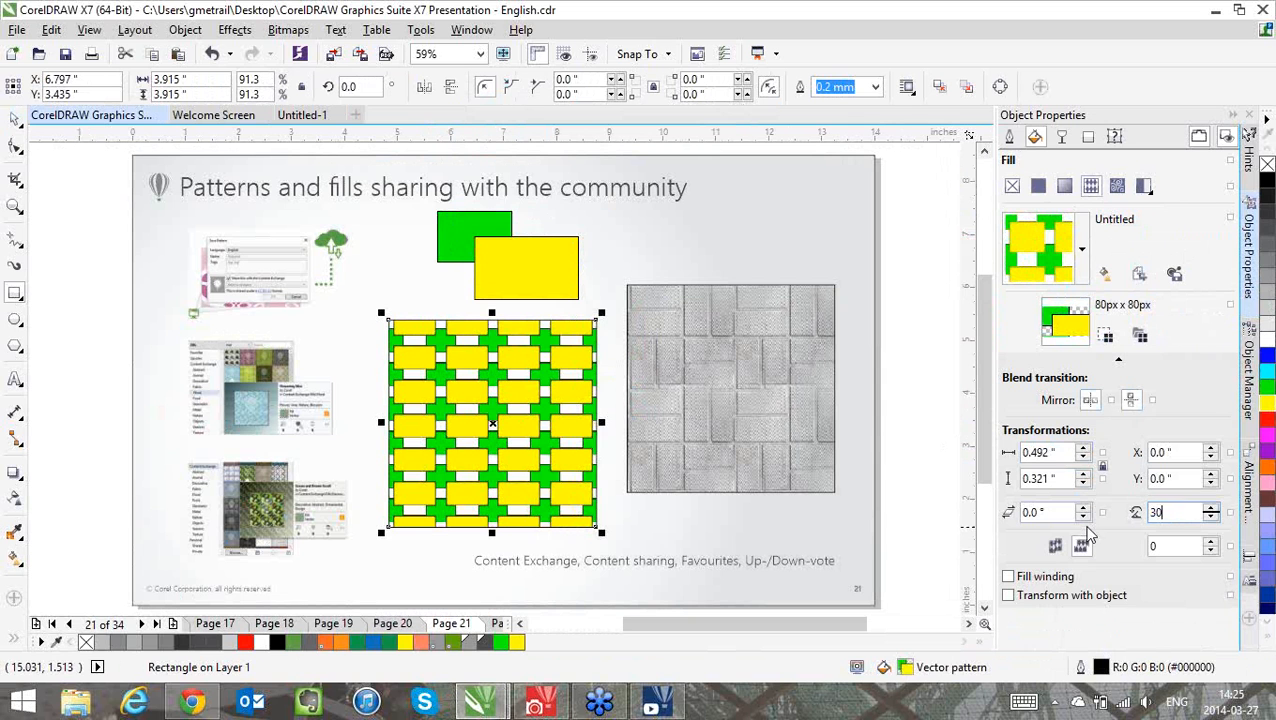
key("Return")
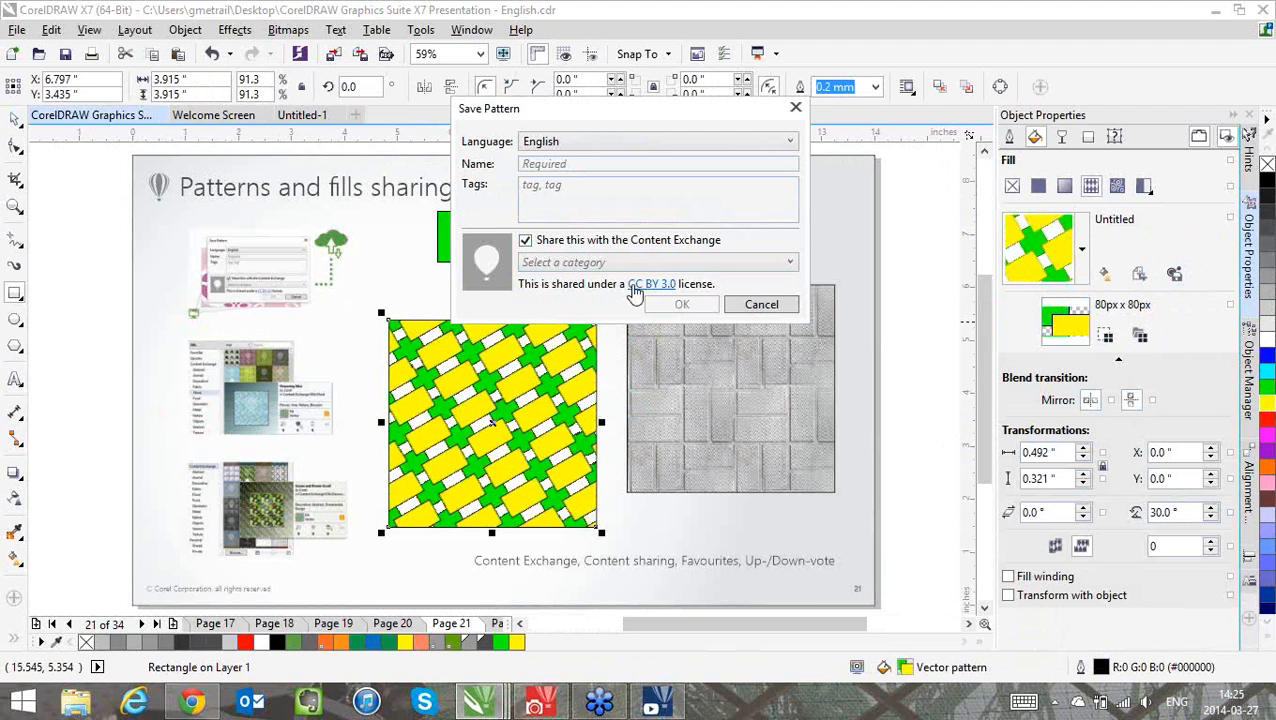
left_click(797, 112)
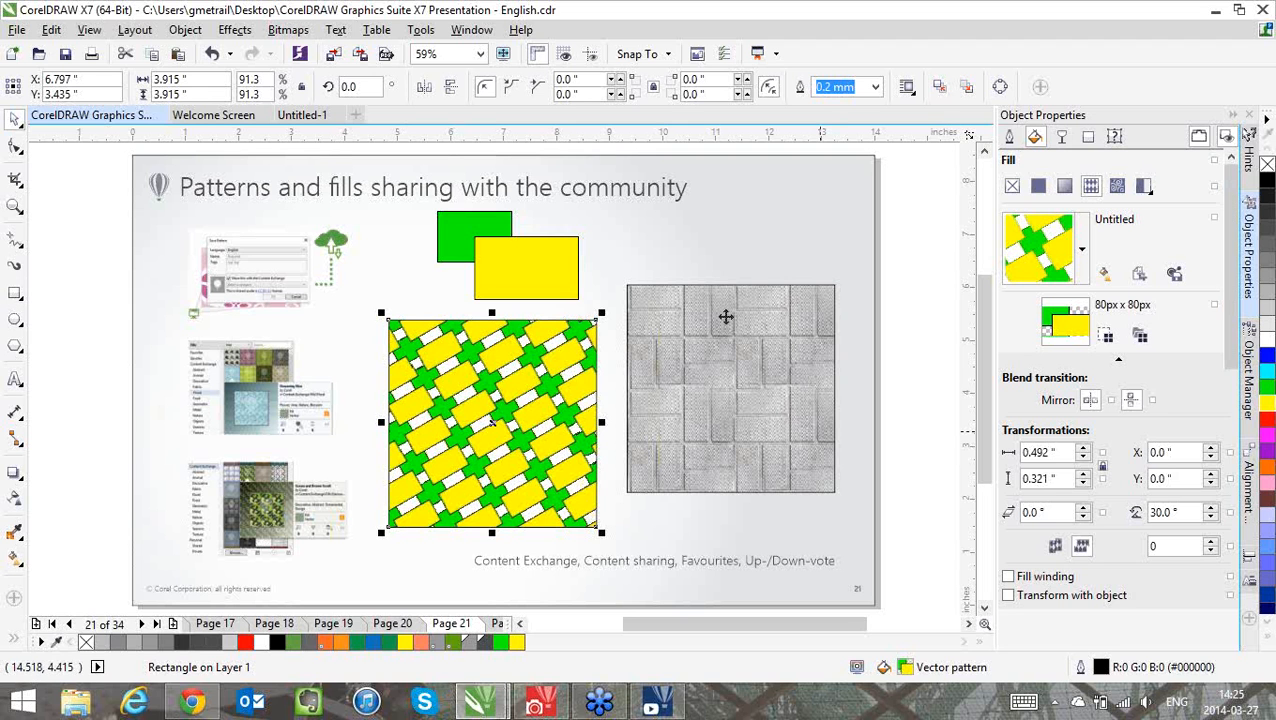
Replace the grey brick fill with a bitmap pattern captured from the Save Pattern picture on the page, at 300 dpi in RGB Color (24-bit)
left_click(725, 317)
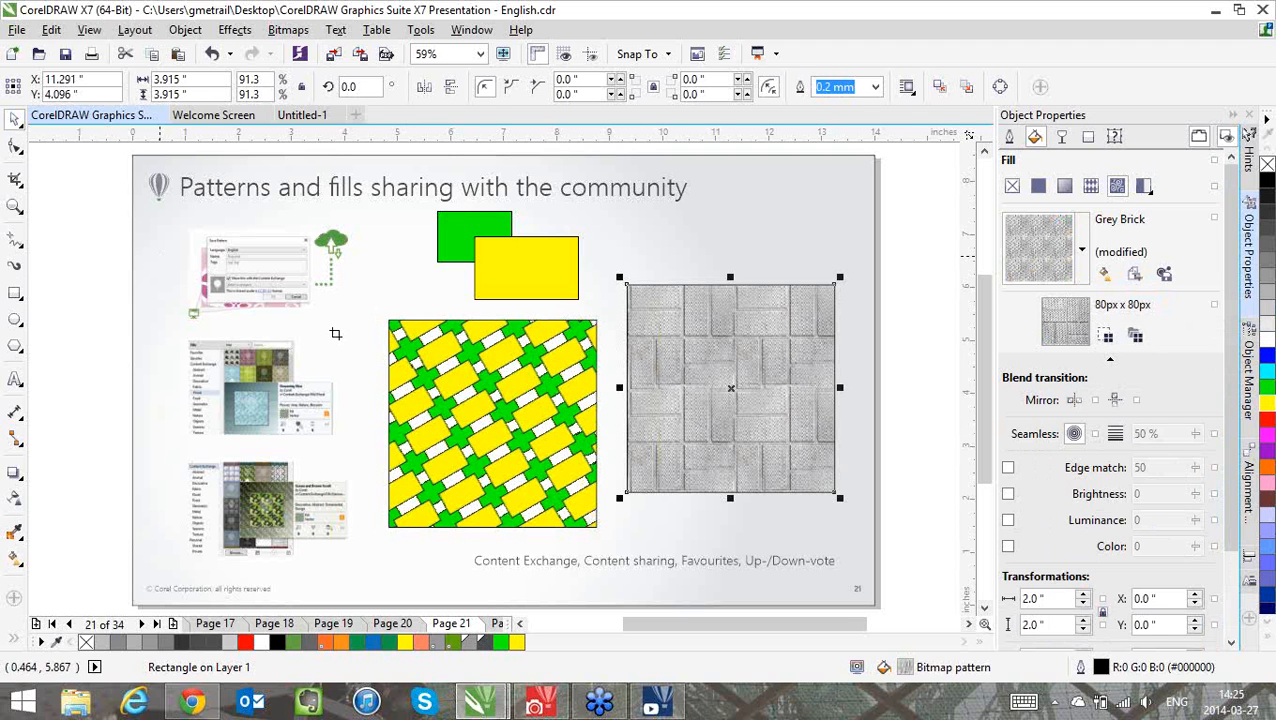
left_click_drag(158, 256, 332, 330)
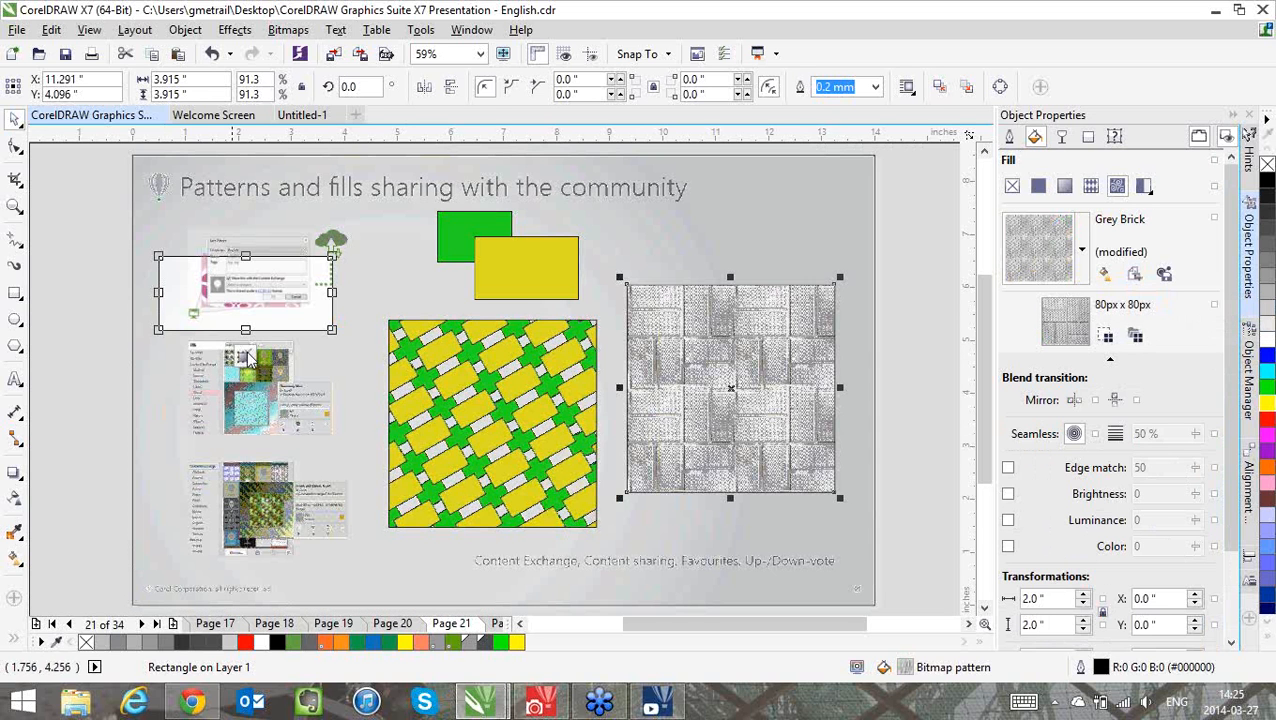
key("Return")
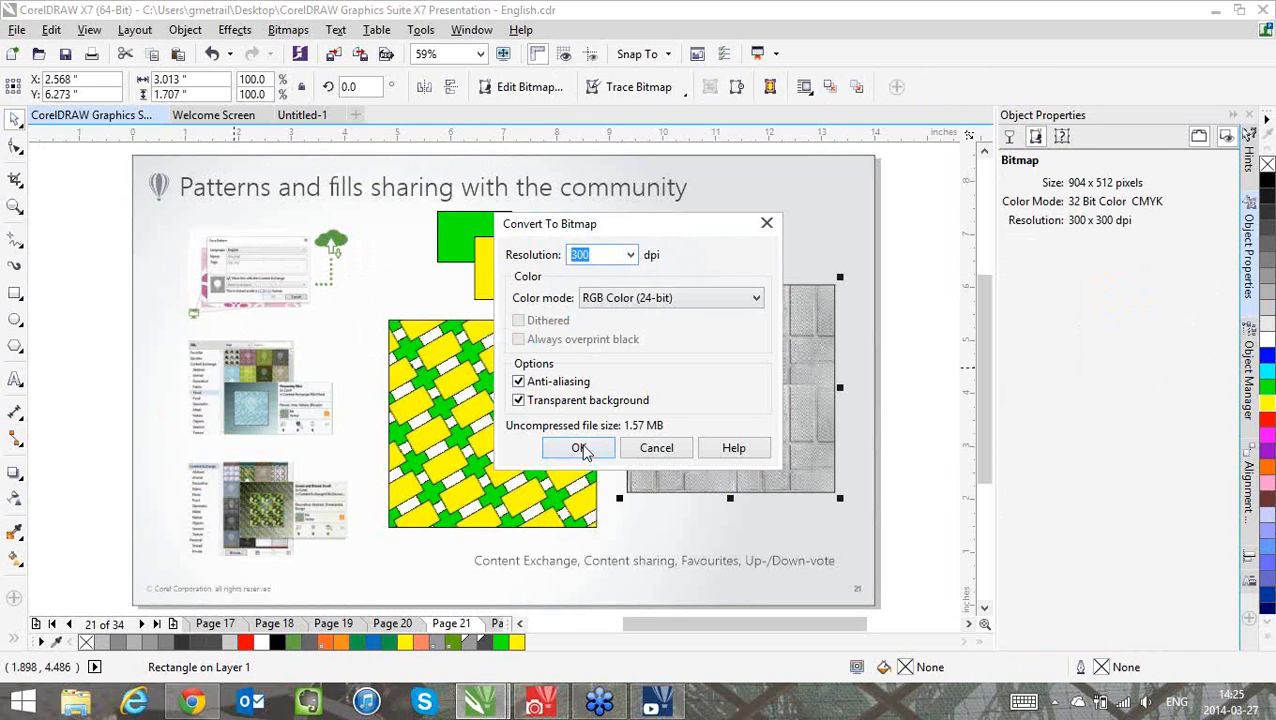
key("Return")
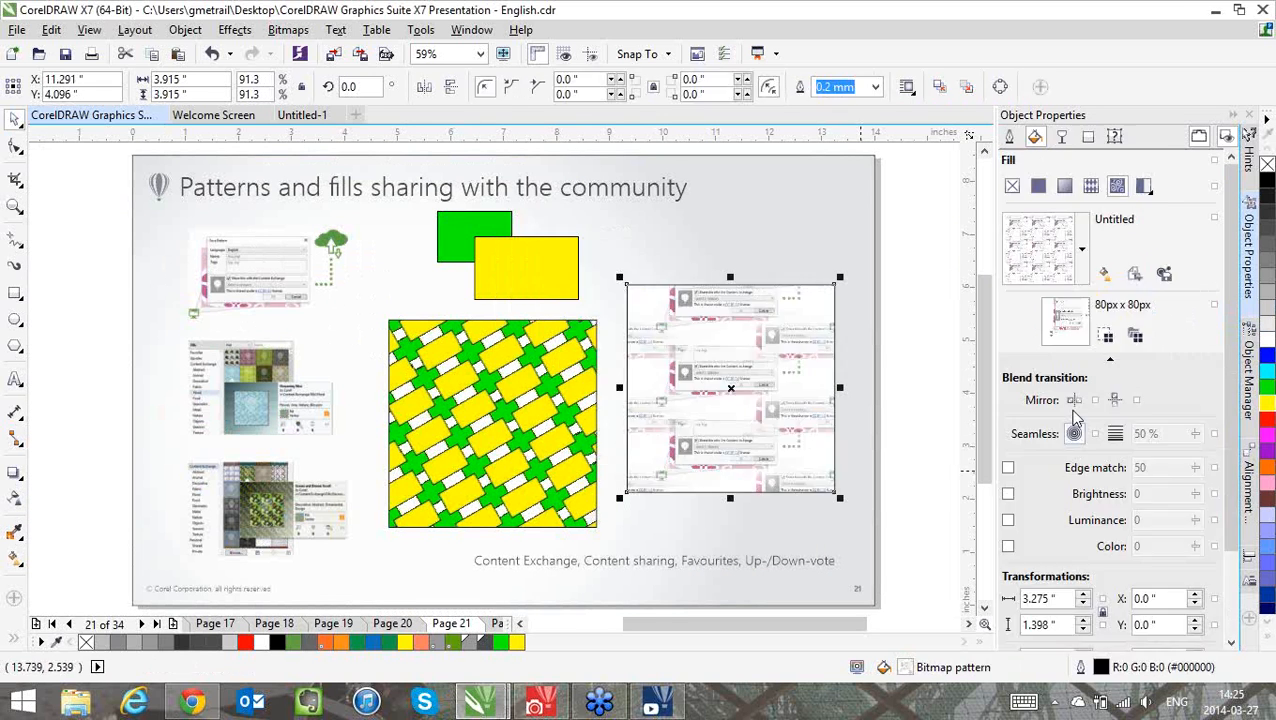
Try the linear and radial seamless transitions on the captured bitmap pattern, and cancel saving it as a pattern
left_click(1118, 436)
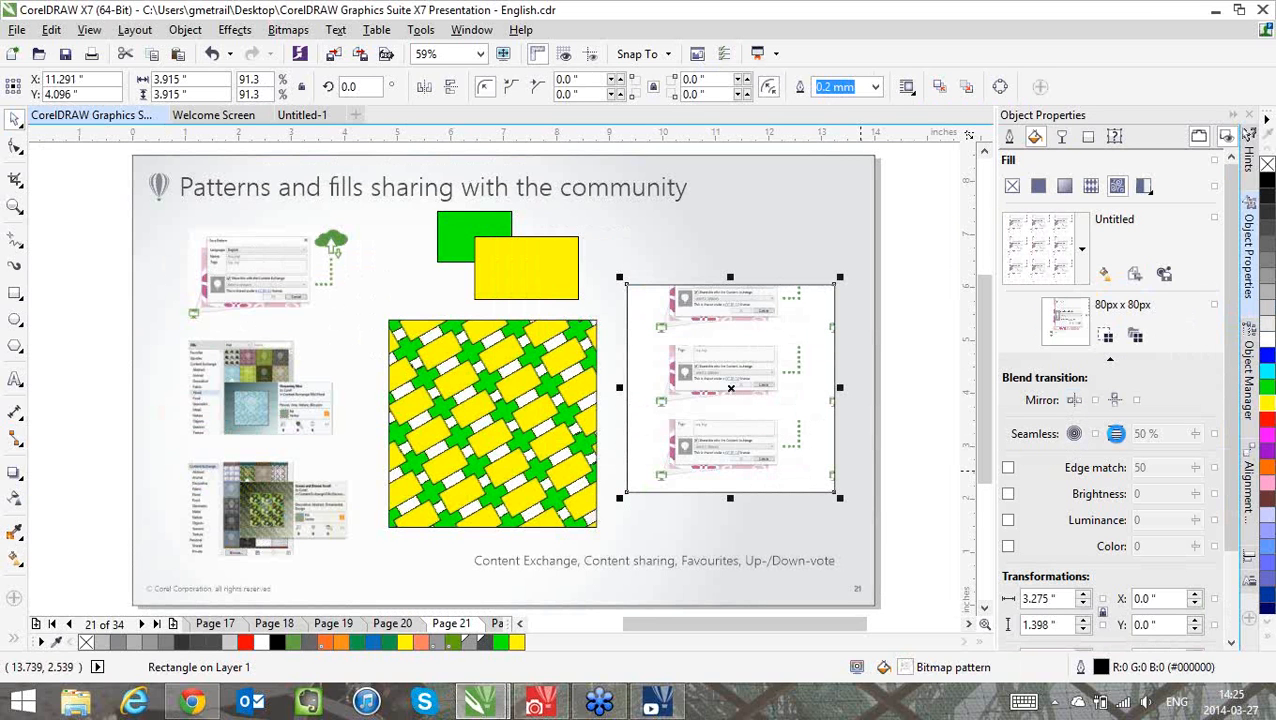
left_click(1072, 437)
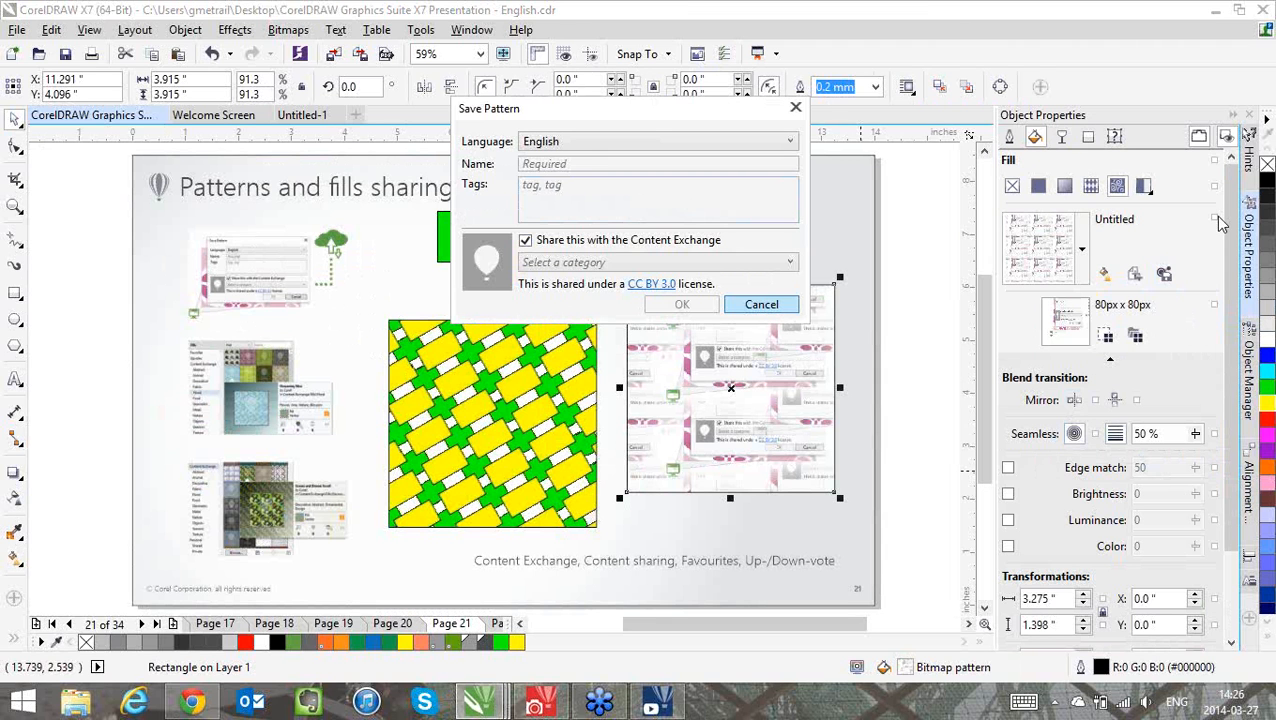
left_click(761, 304)
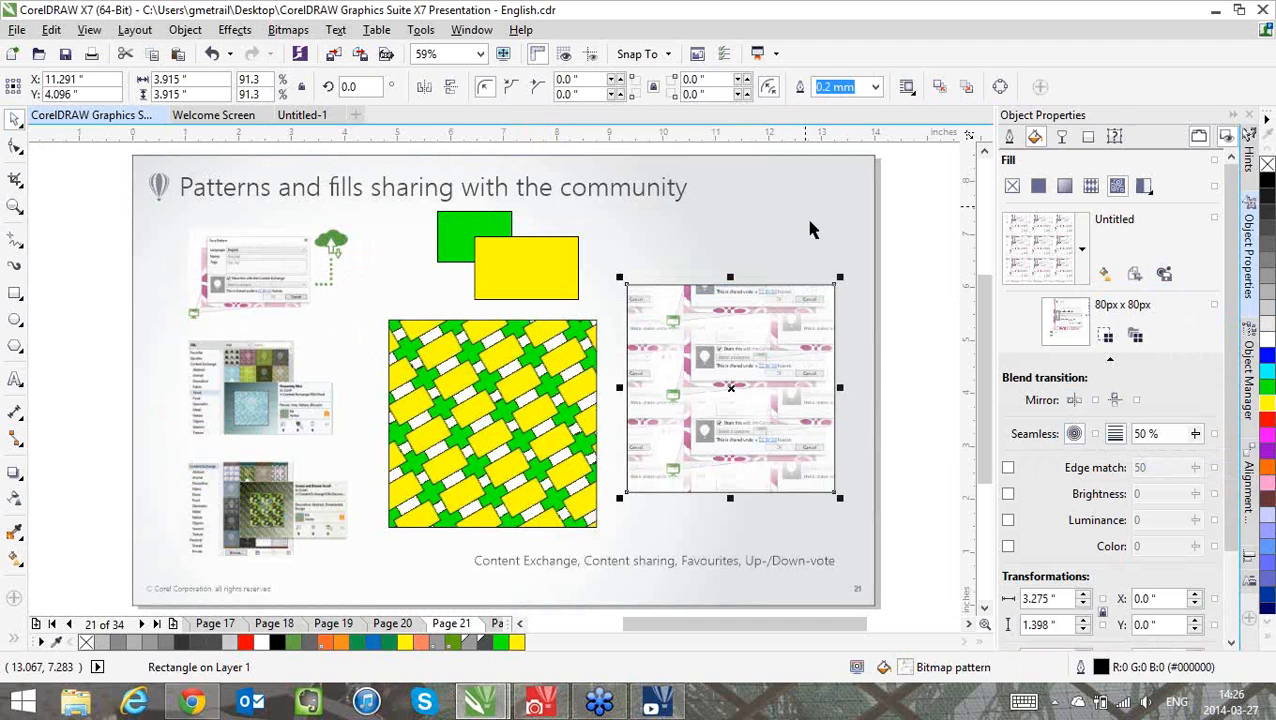
Draw three unfilled rectangles one below another on page 22, the uppermost about 3.6 × 1.7 inches and the lowest about 4.4 × 1.6 inches
left_click(810, 221)
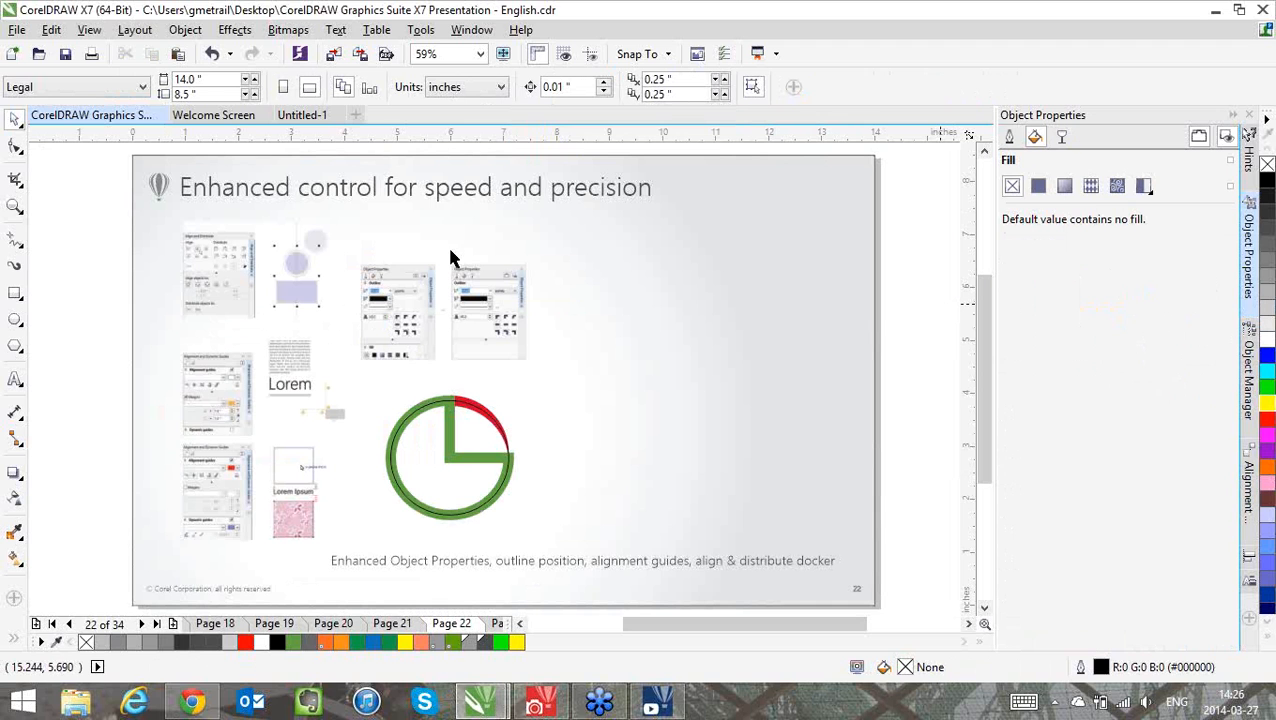
left_click(21, 298)
left_click(93, 257)
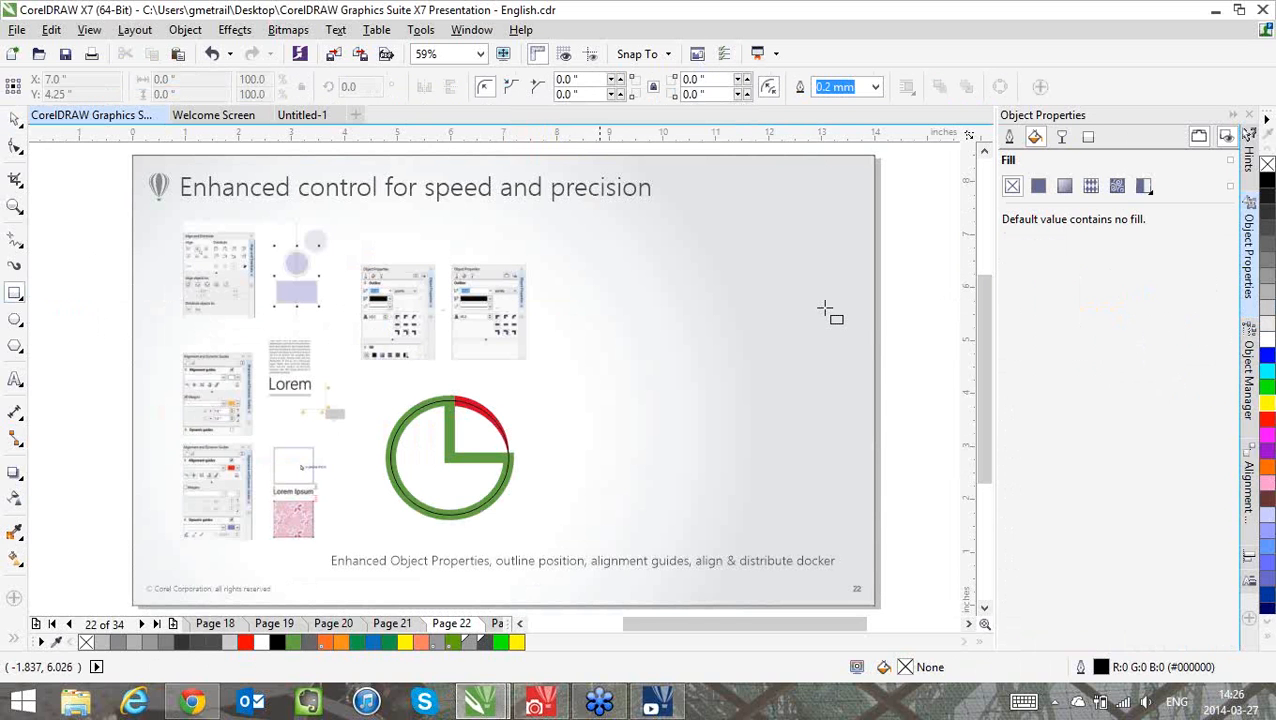
left_click_drag(824, 309, 634, 217)
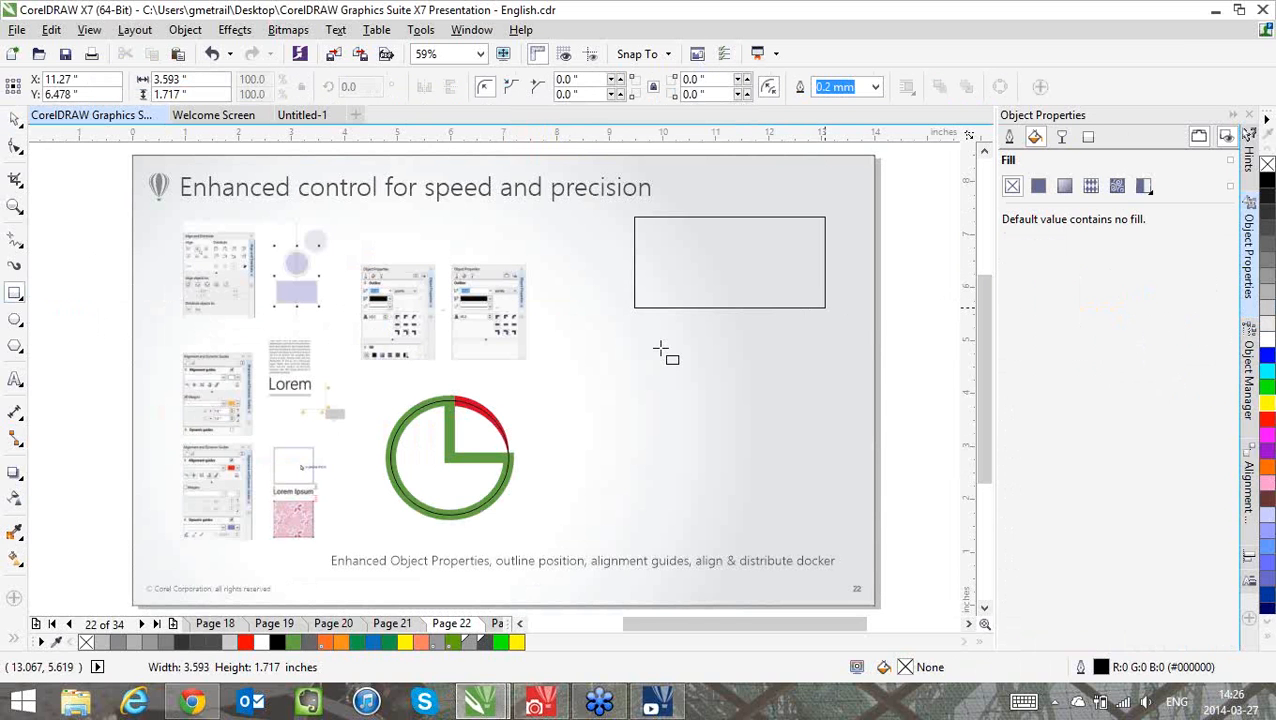
left_click_drag(657, 348, 824, 414)
left_click_drag(564, 430, 795, 514)
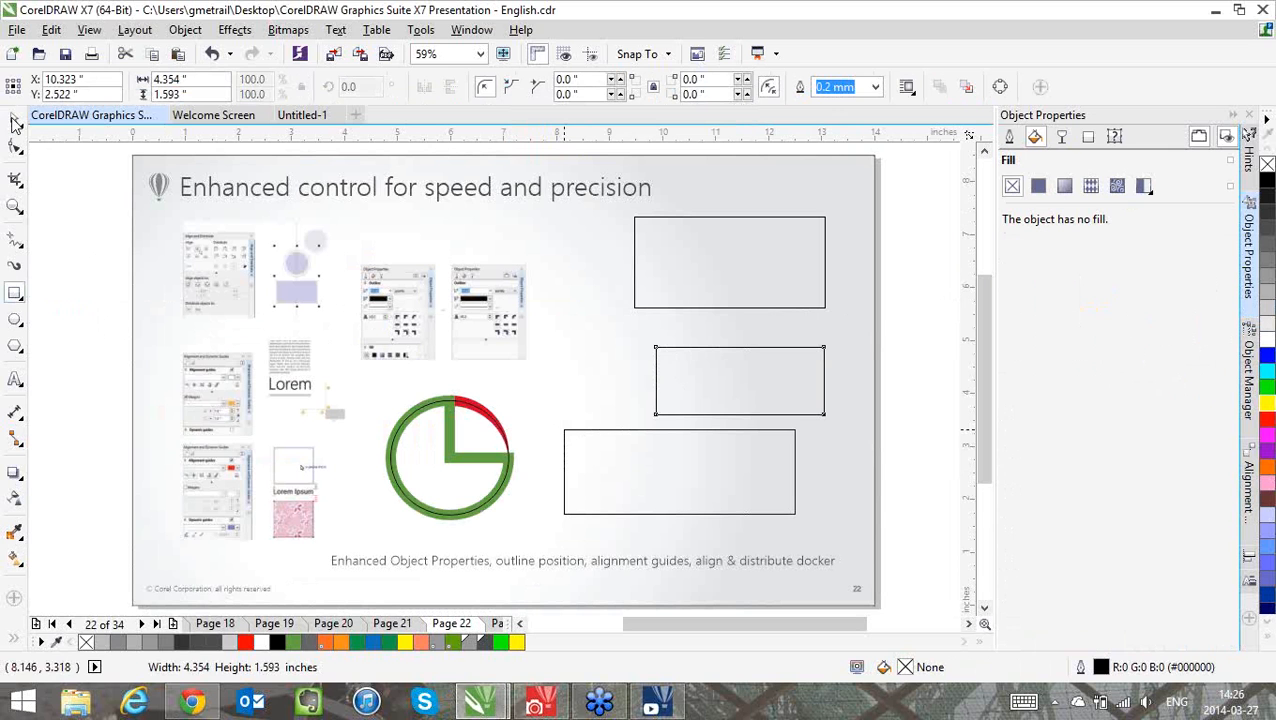
Align the three rectangles' centers horizontally and distribute them with equal vertical spacing
left_click(776, 262)
left_click(734, 365, "shift")
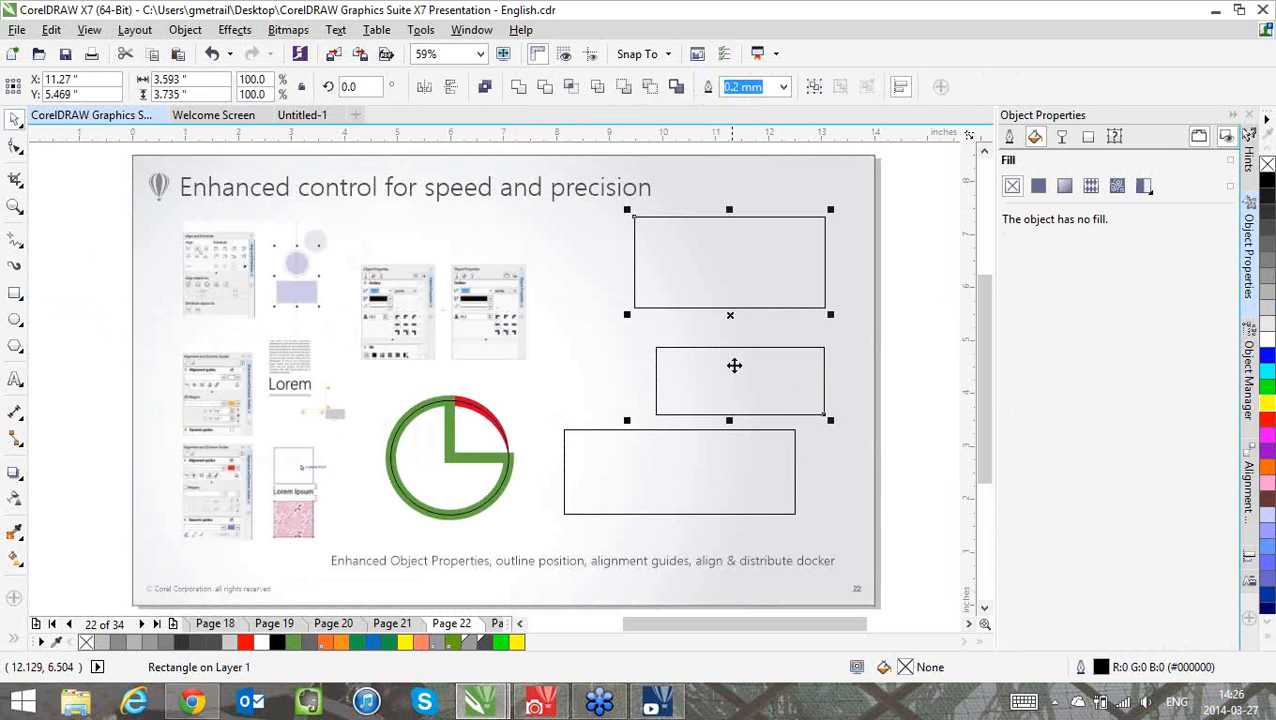
left_click(735, 454, "shift")
left_click(1249, 557)
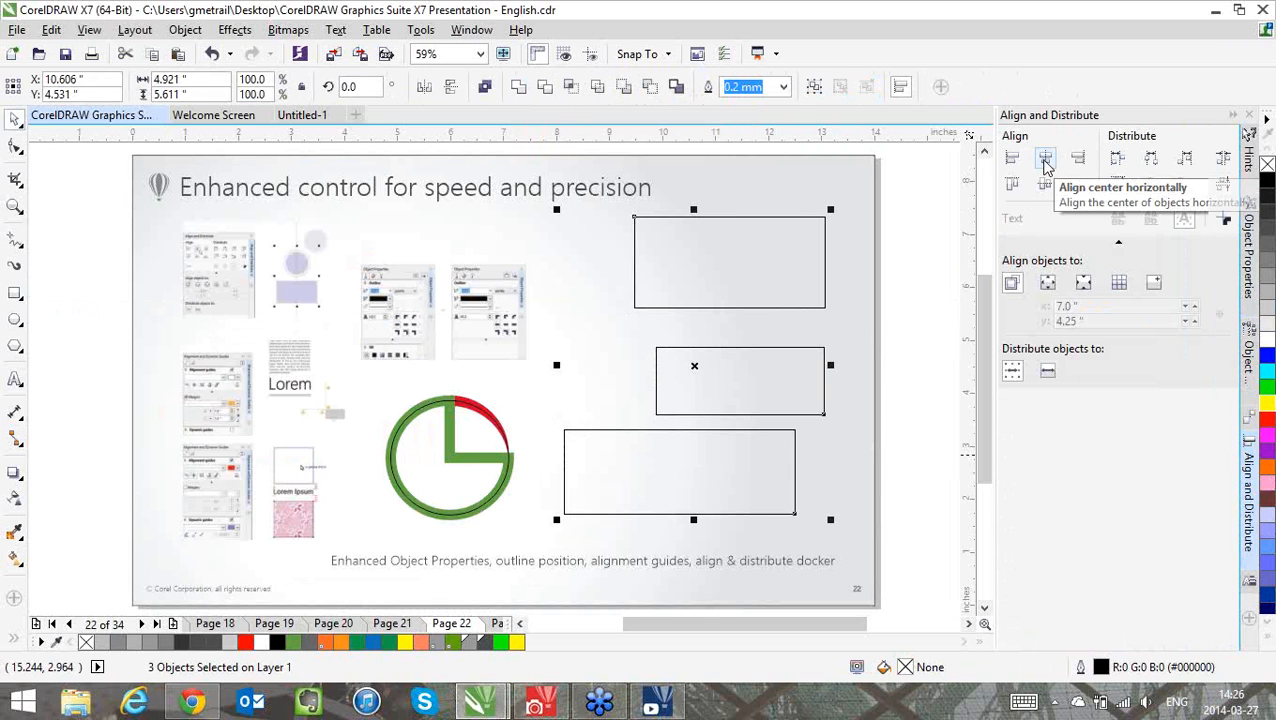
left_click(1046, 160)
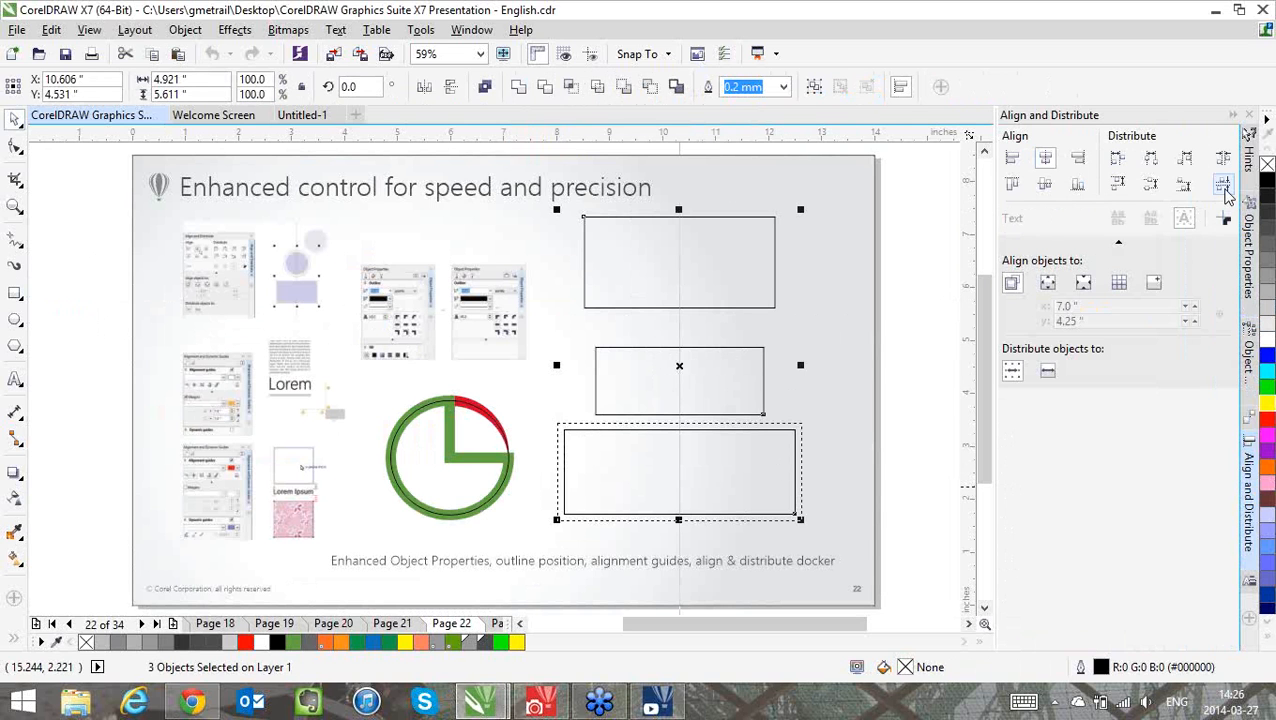
left_click(1223, 185)
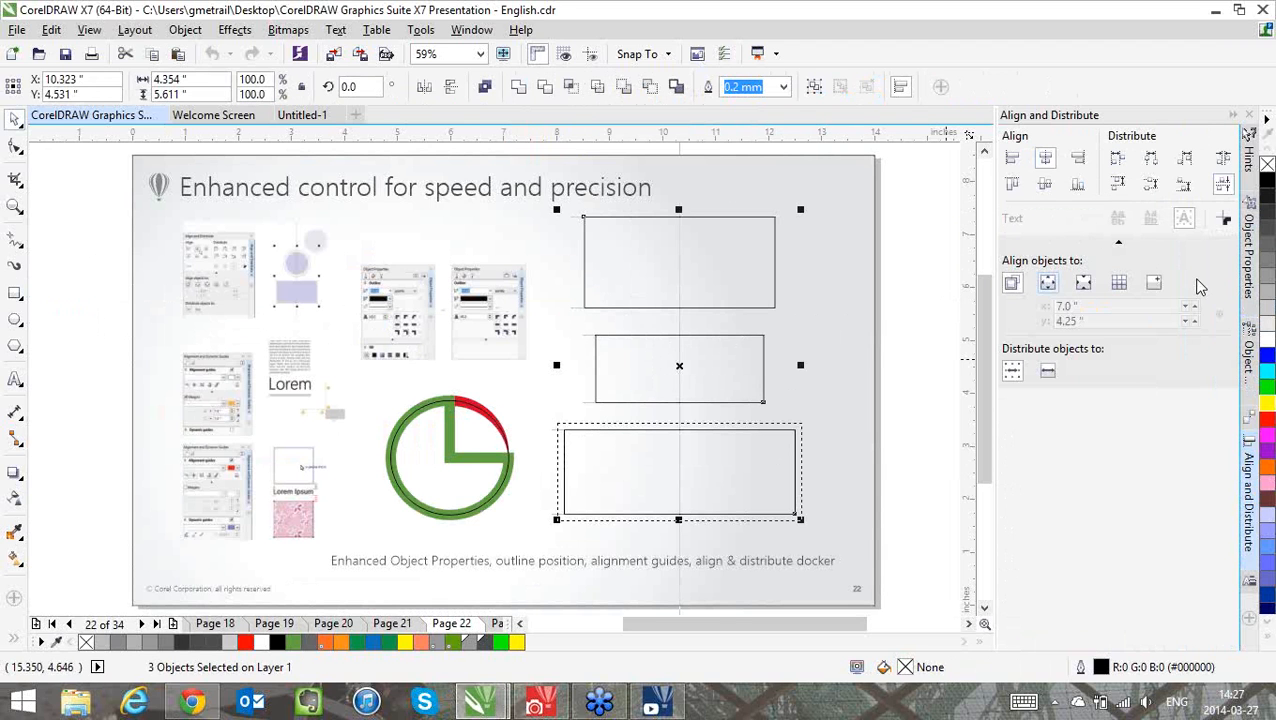
Delete the lowest of the three rectangles on page 22
left_click(1120, 244)
left_click(776, 465)
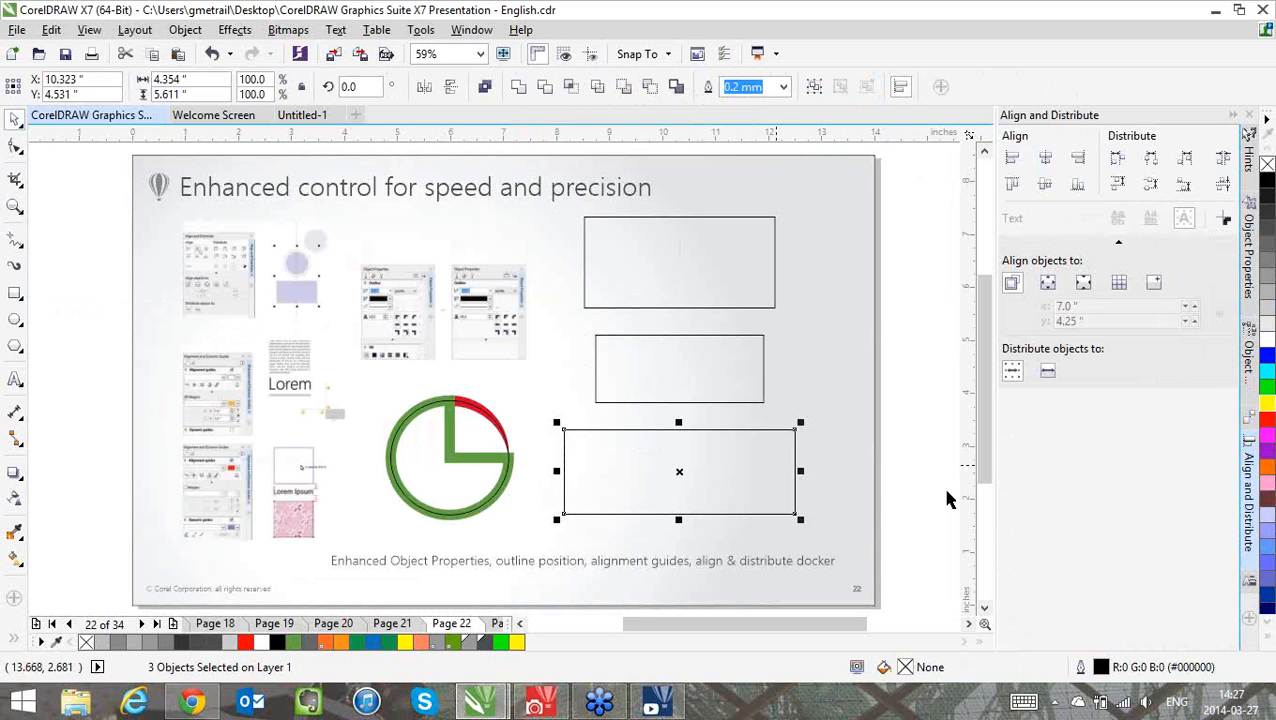
key("Delete")
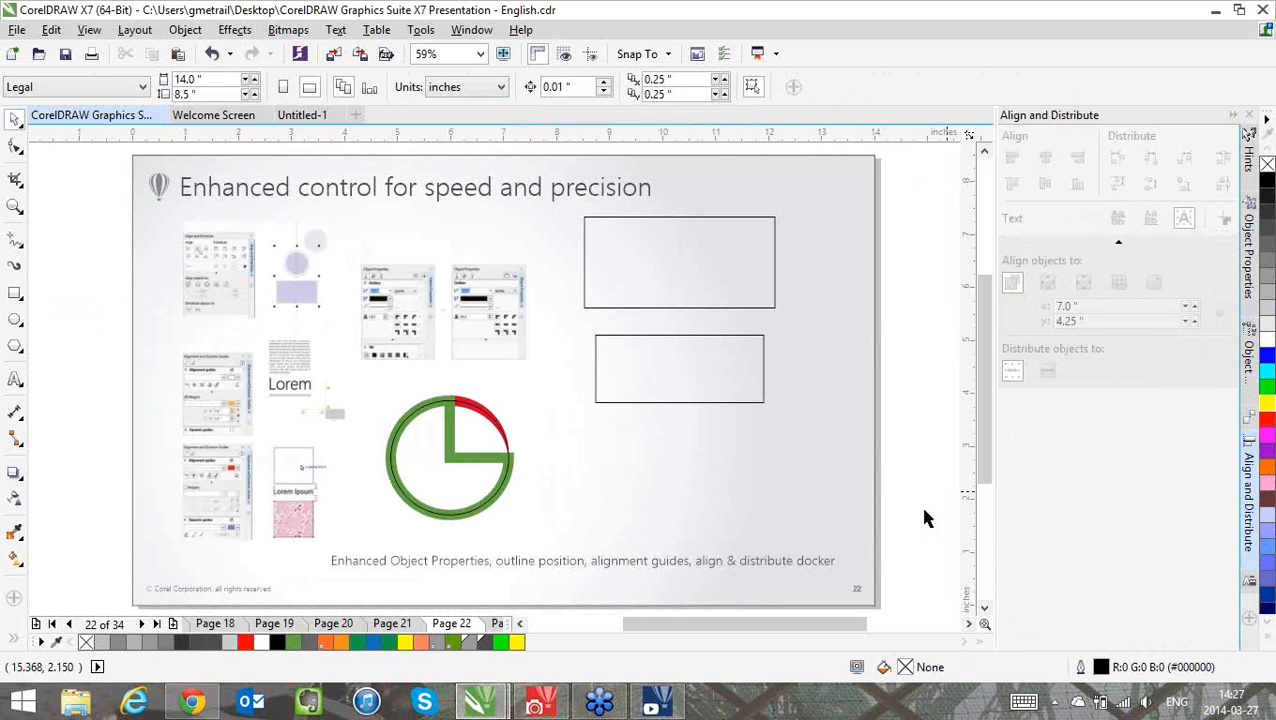
Turn on the alignment guides and set their horizontal and vertical margins to 0.25 inch
left_click(1252, 422)
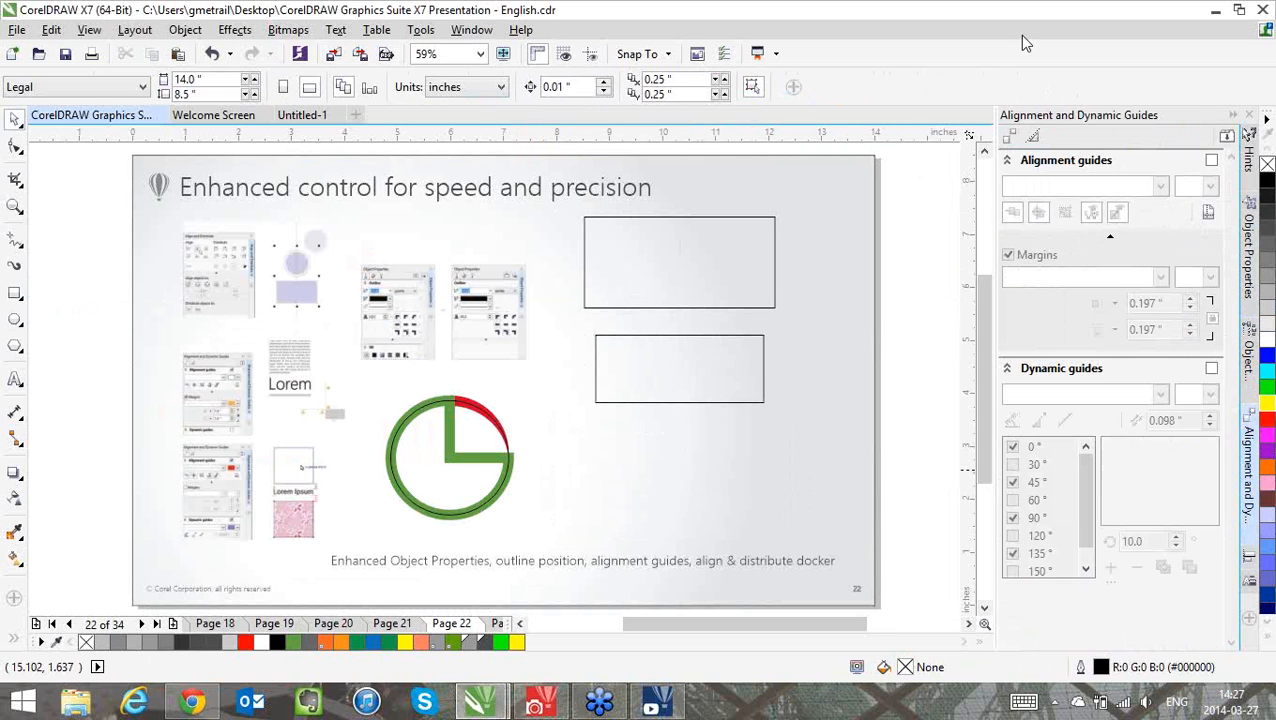
left_click(1210, 161)
left_click(1207, 194)
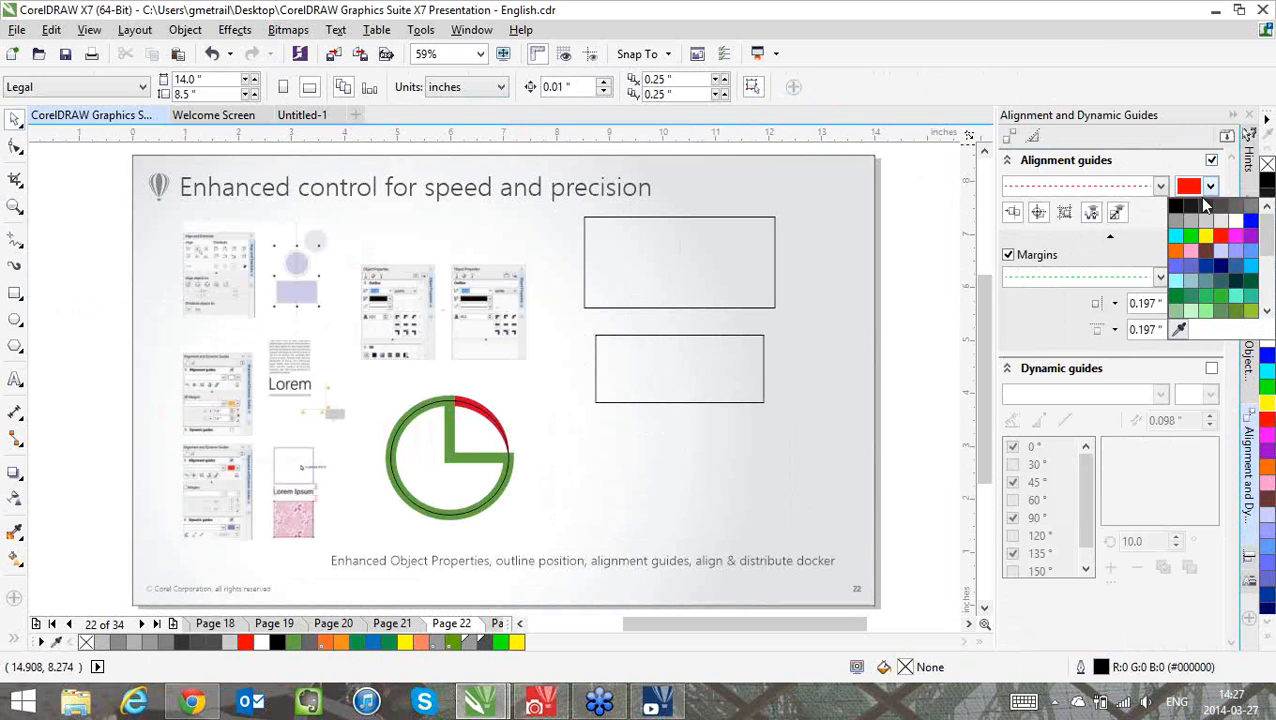
left_click(1022, 298)
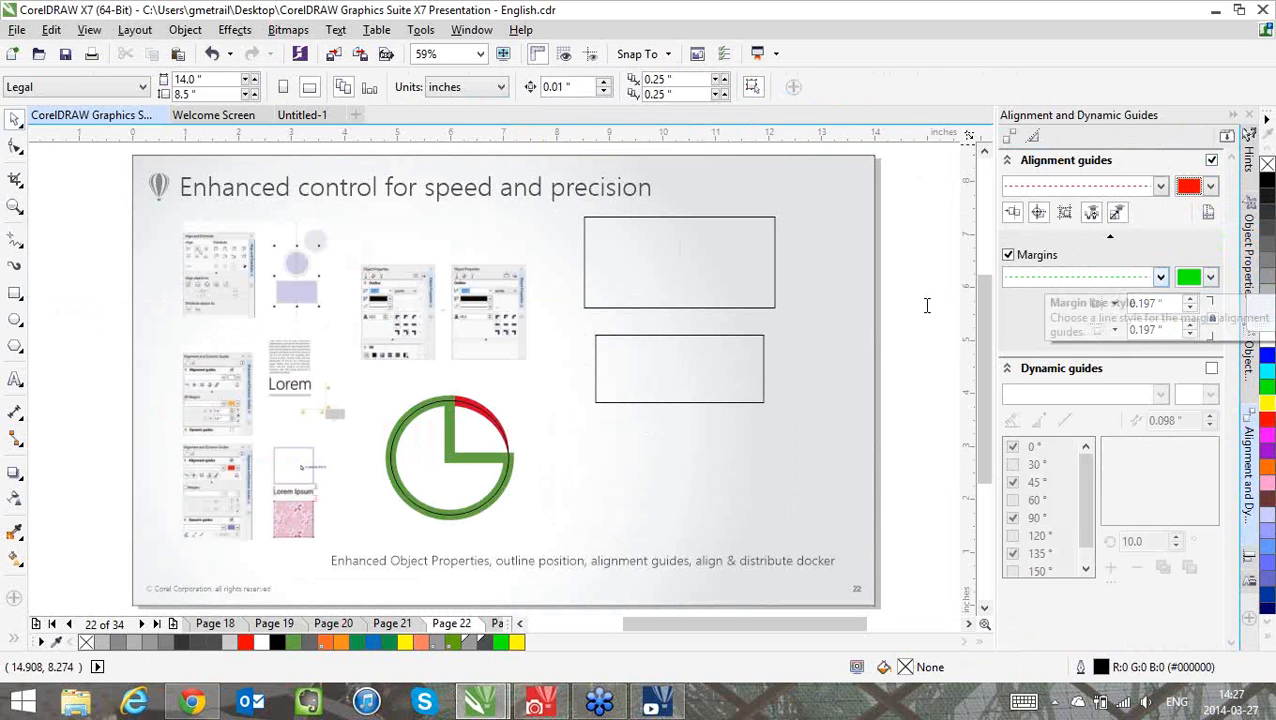
left_click_drag(1163, 303, 945, 316)
type(".25")
key("Return")
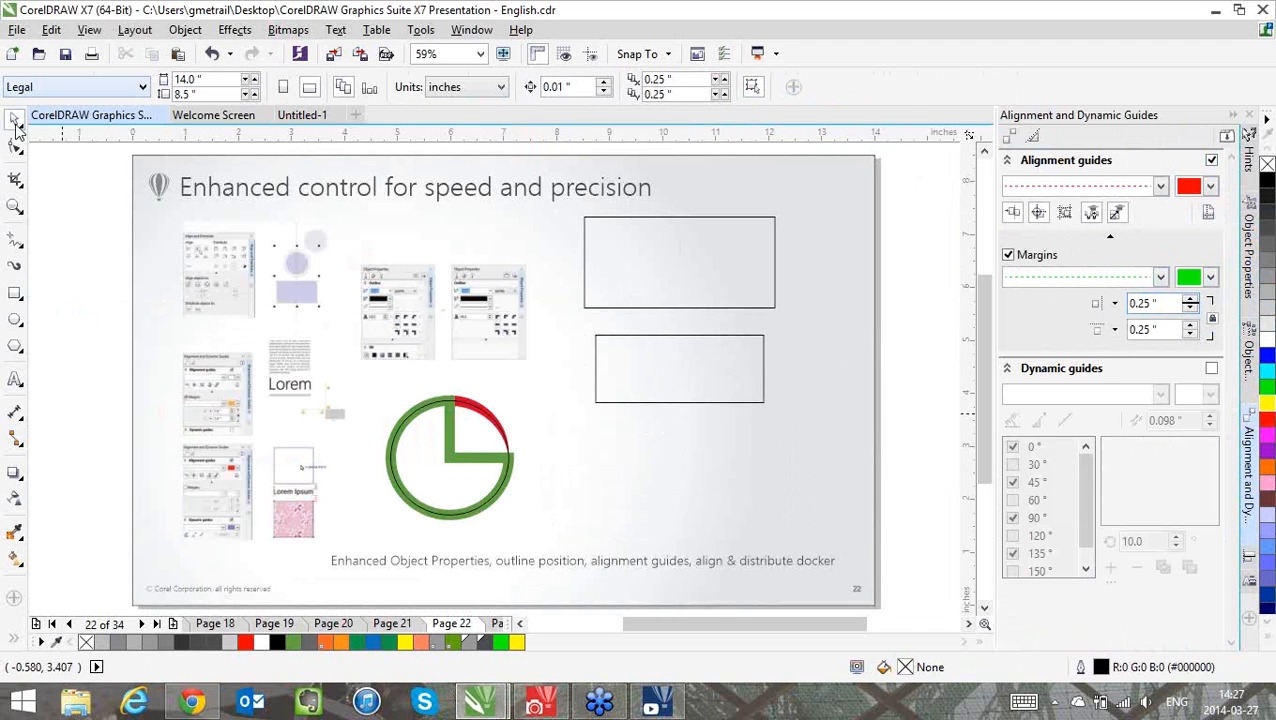
Move the lower rectangle up along the shared center guide until it snaps to the 0.25 inch margin below the upper rectangle
left_click(645, 376)
left_click_drag(704, 388, 681, 355)
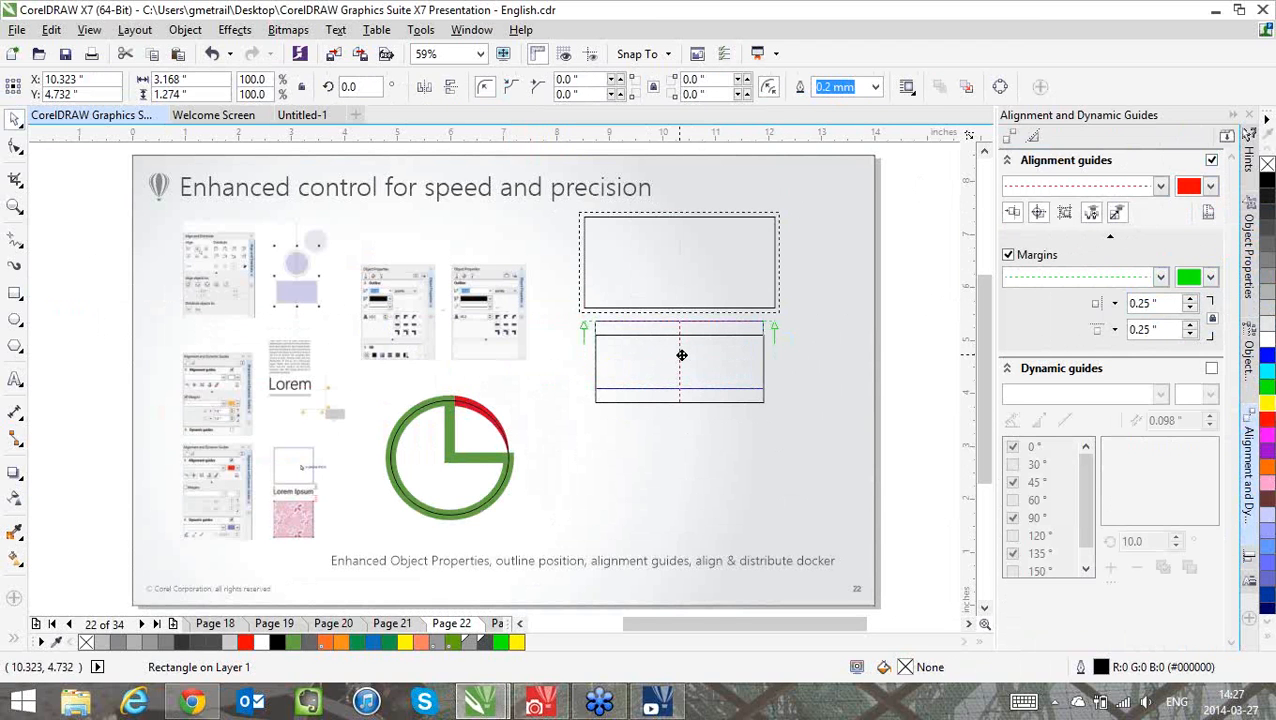
left_click_drag(681, 355, 681, 355)
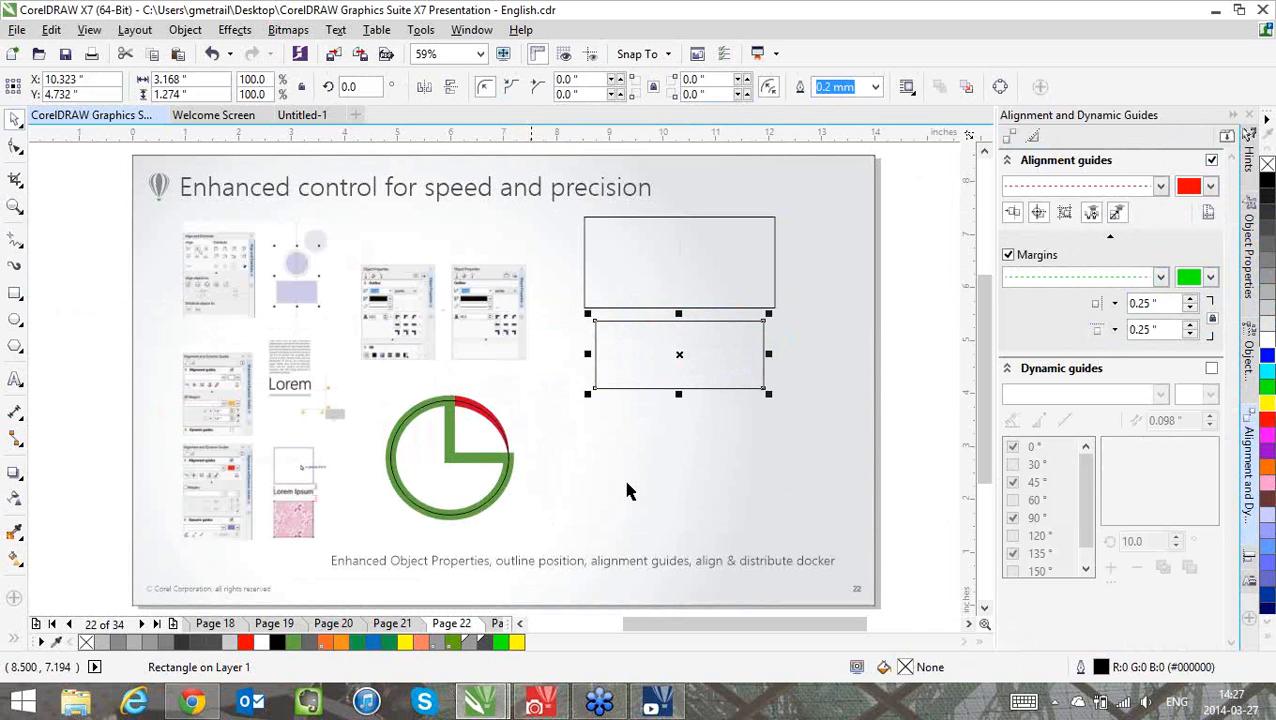
Try the inside and outside outline positions on the green pie shape, and return its outline to the centered position
left_click(15, 207)
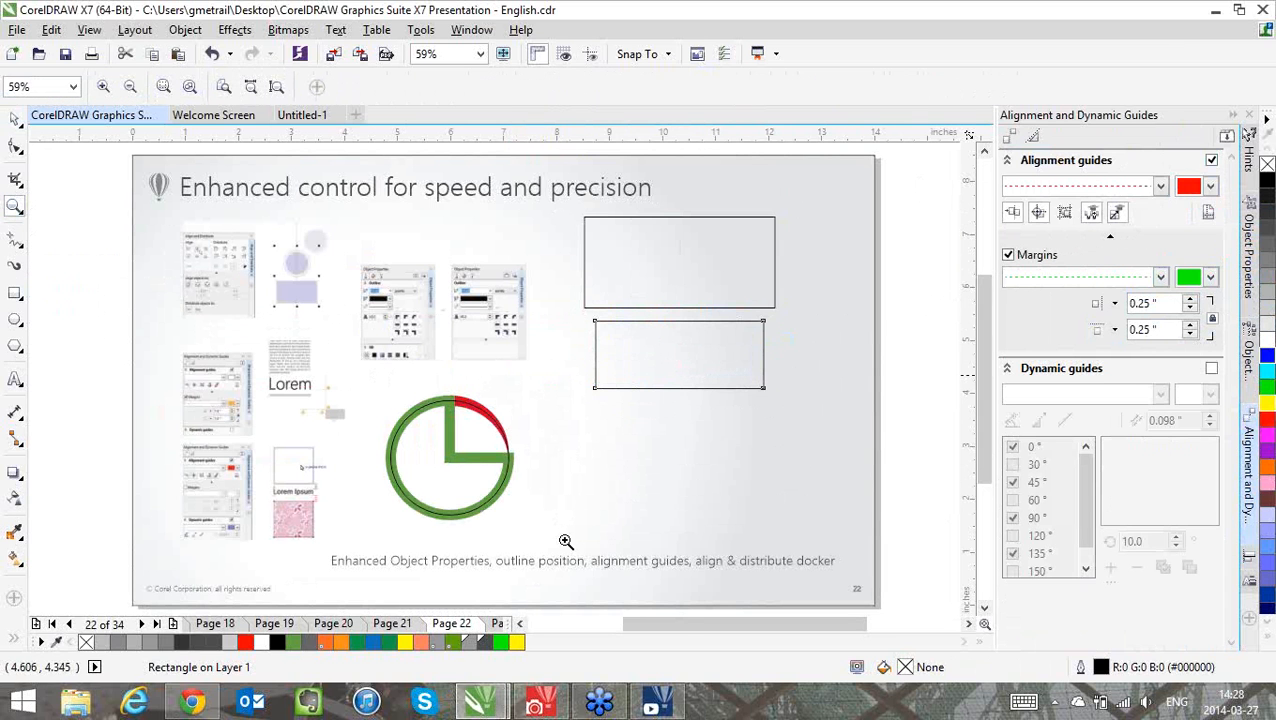
left_click_drag(377, 374, 548, 537)
key("space")
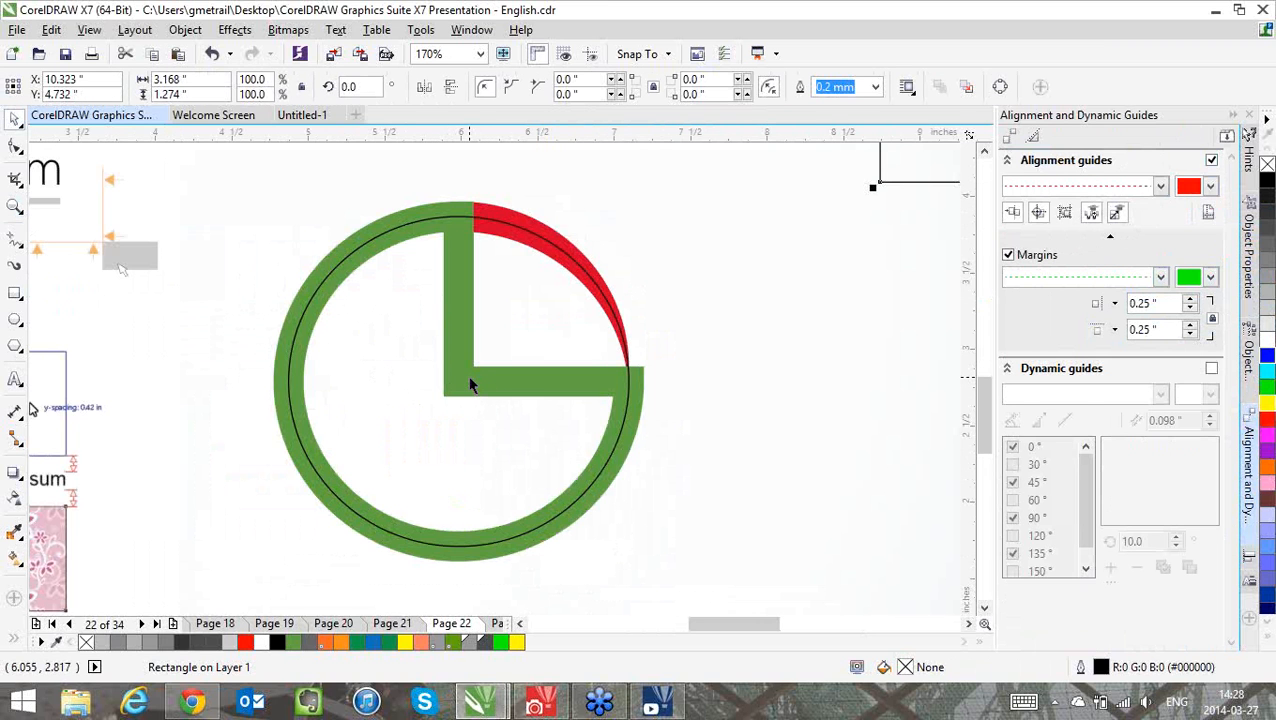
left_click(470, 383)
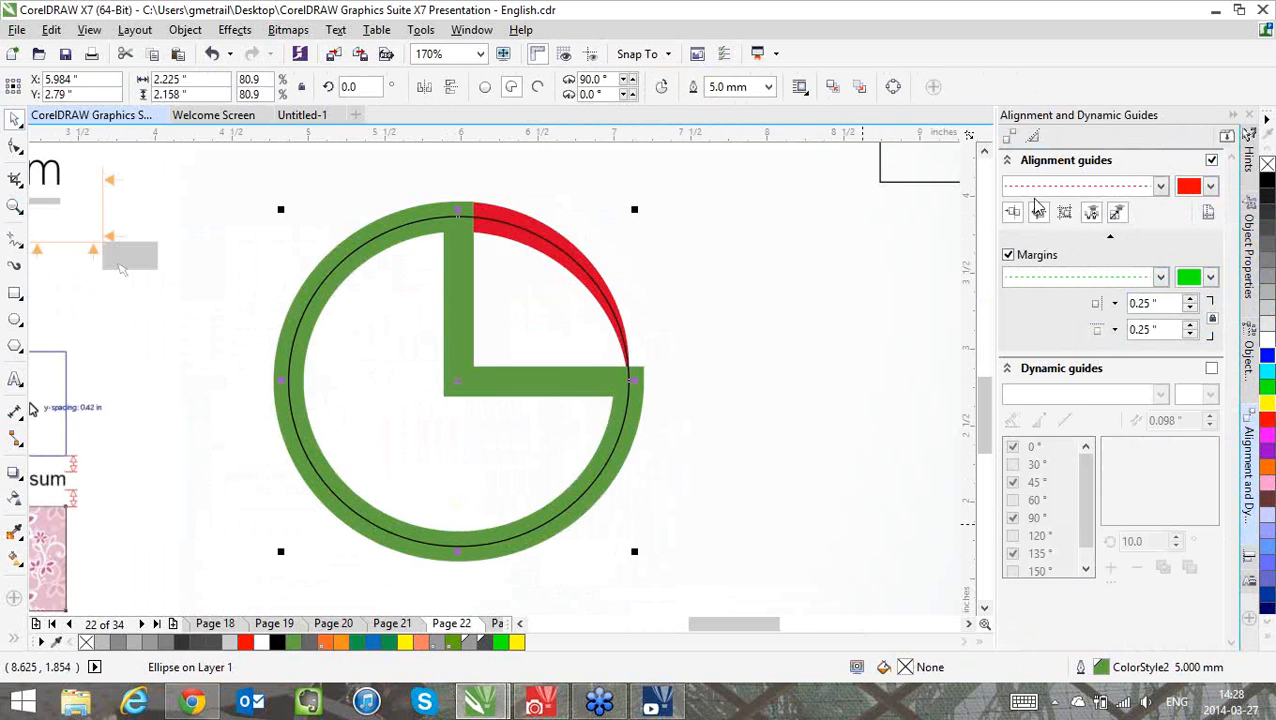
left_click(1247, 285)
left_click(1010, 137)
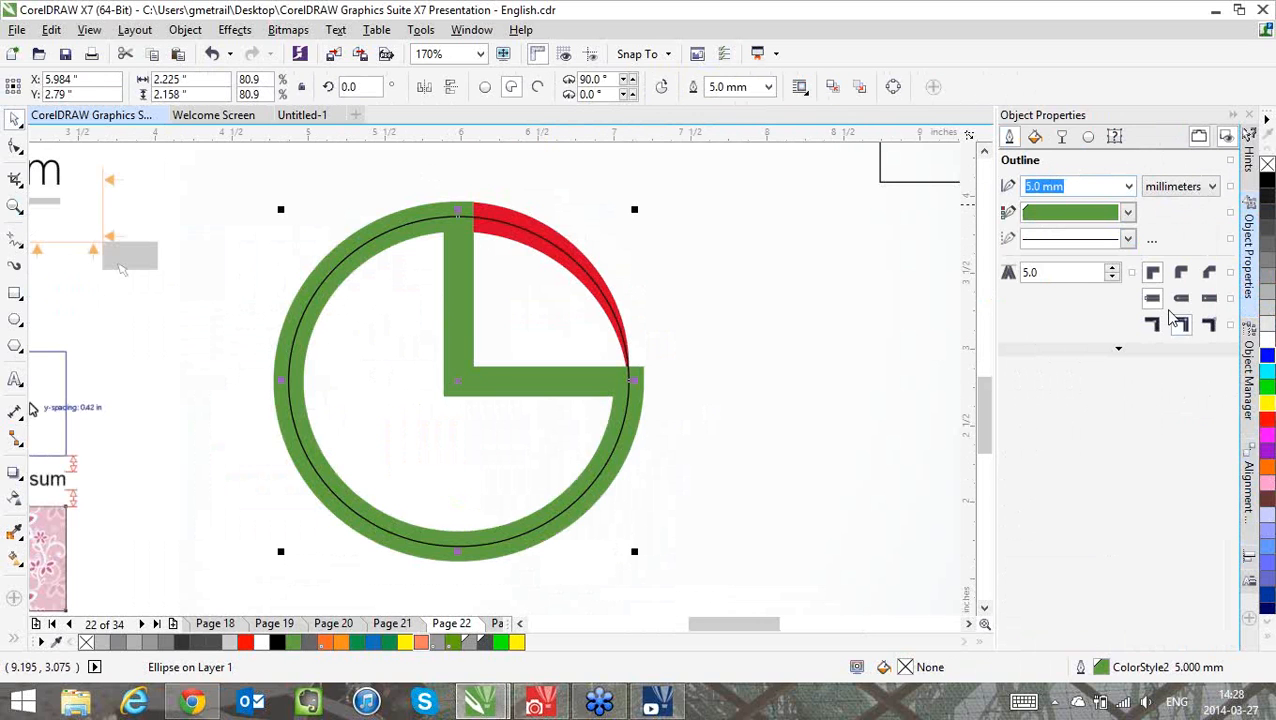
left_click(1209, 327)
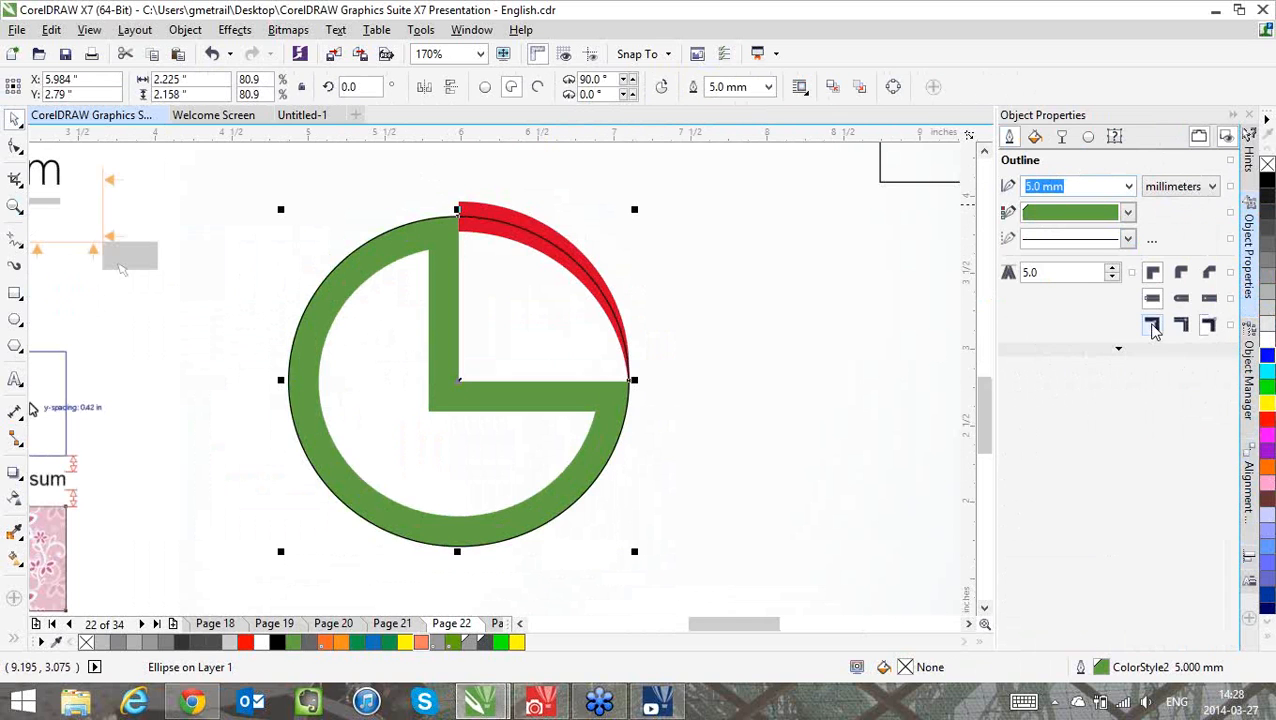
left_click(1181, 327)
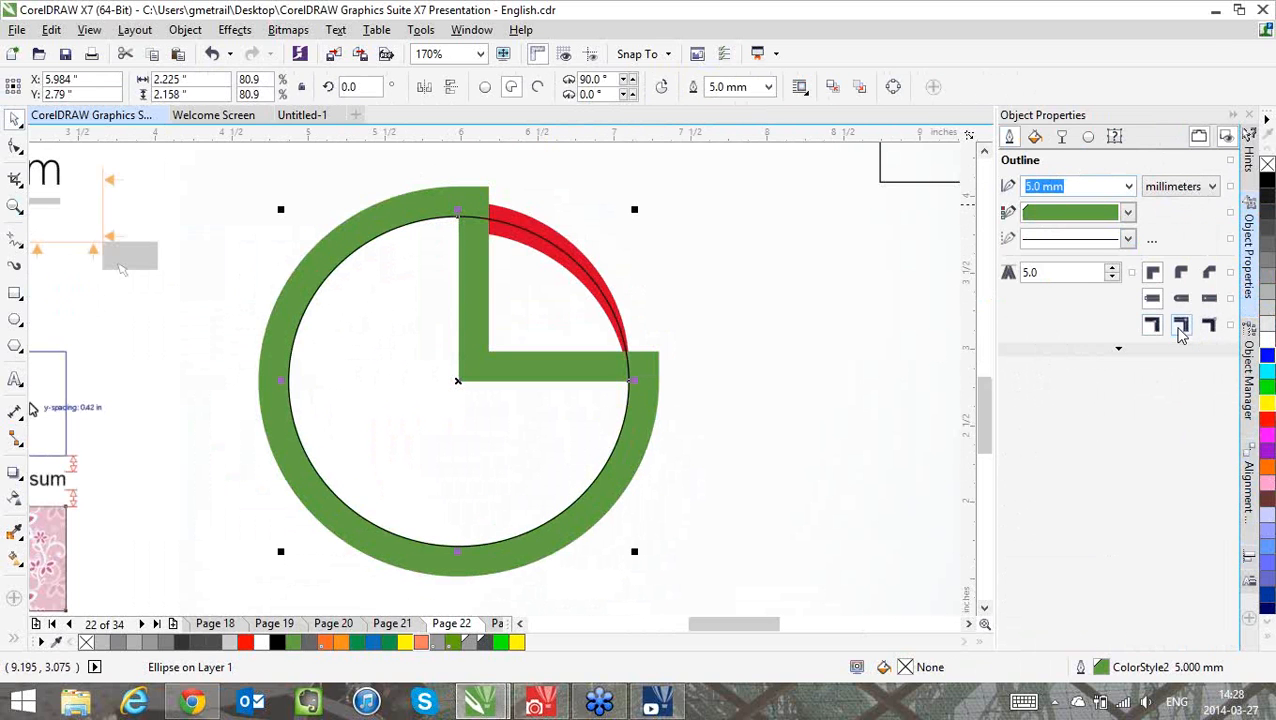
left_click(1180, 327)
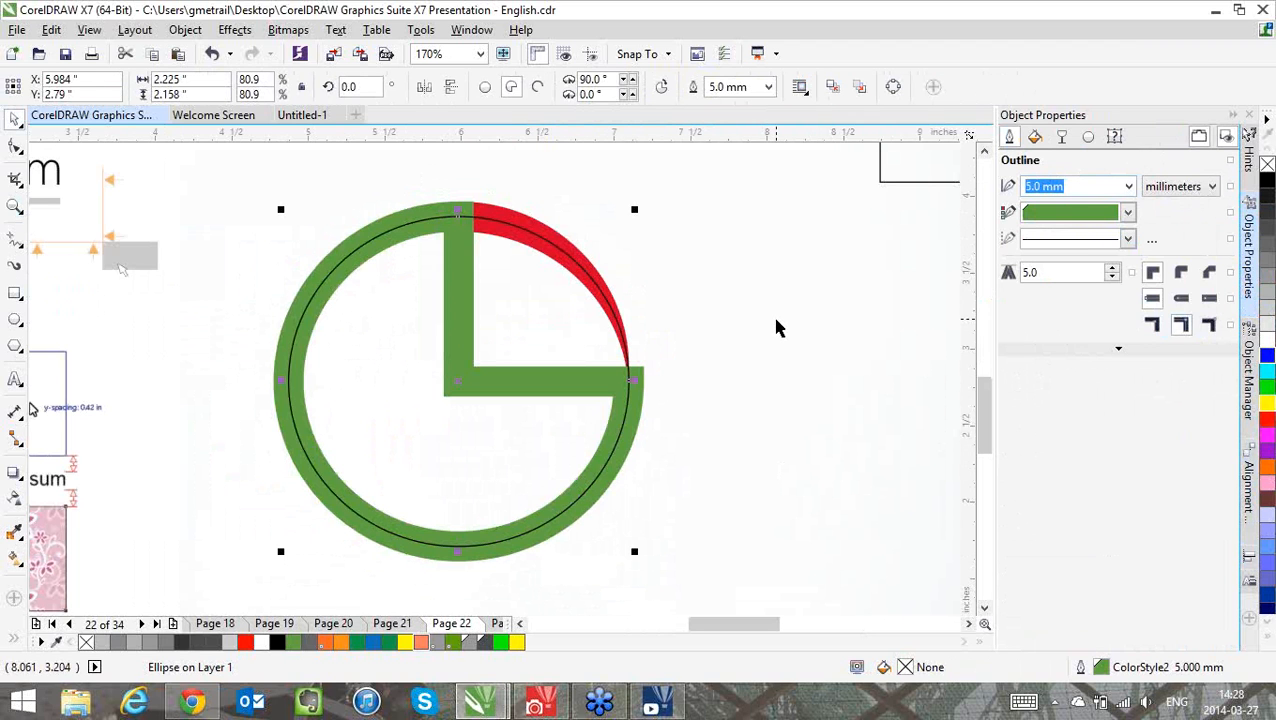
key("shift+F4")
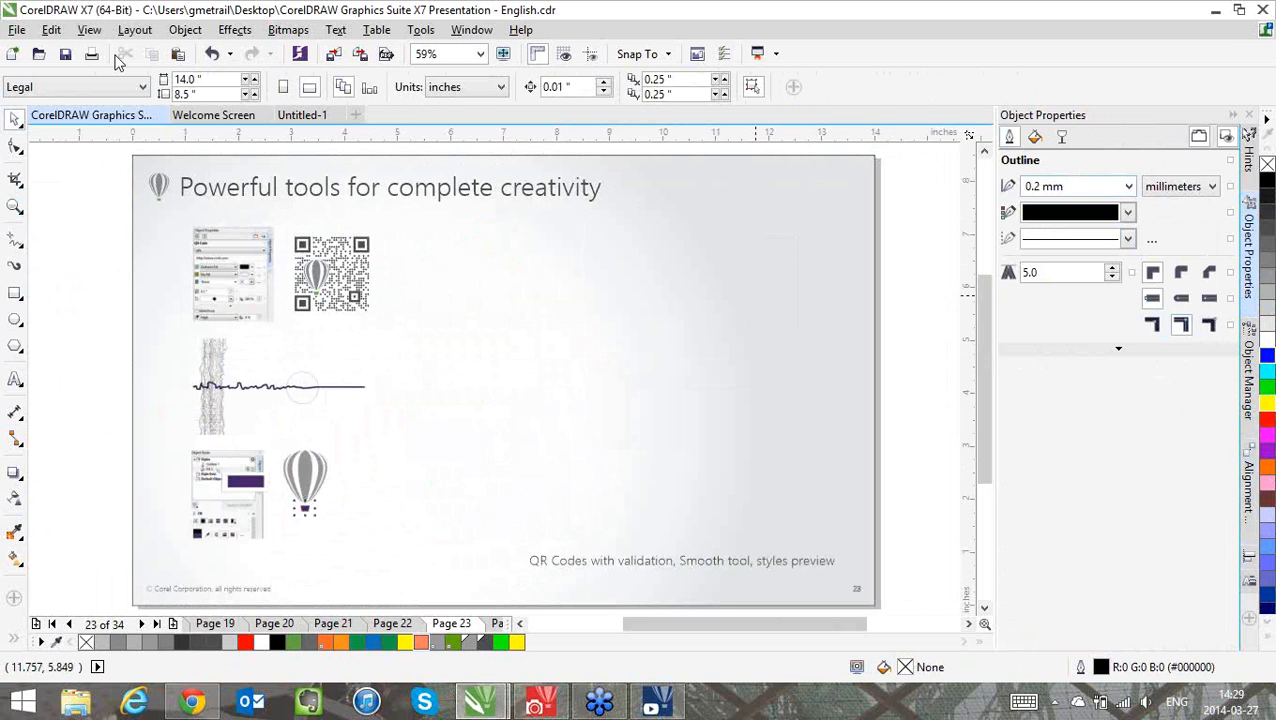
Insert a QR code in the empty area of page 23 and enlarge it to about 5.4 inches square
left_click(185, 29)
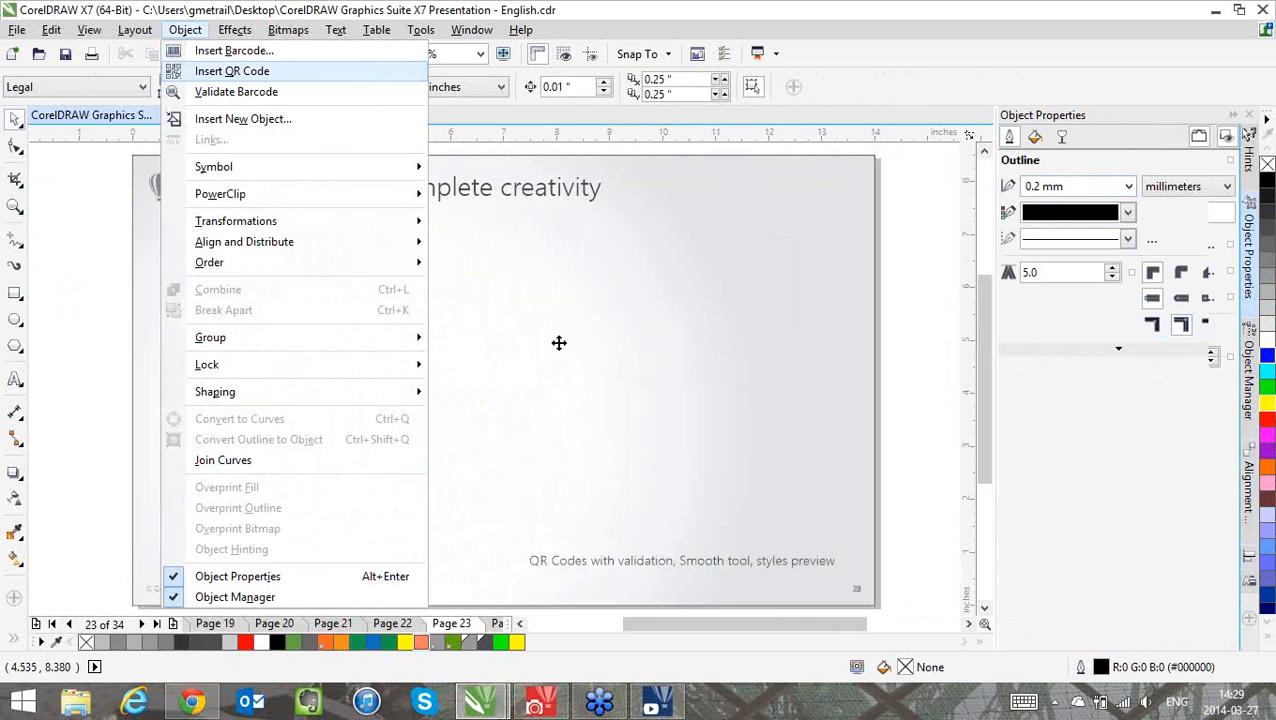
left_click_drag(583, 340, 583, 276)
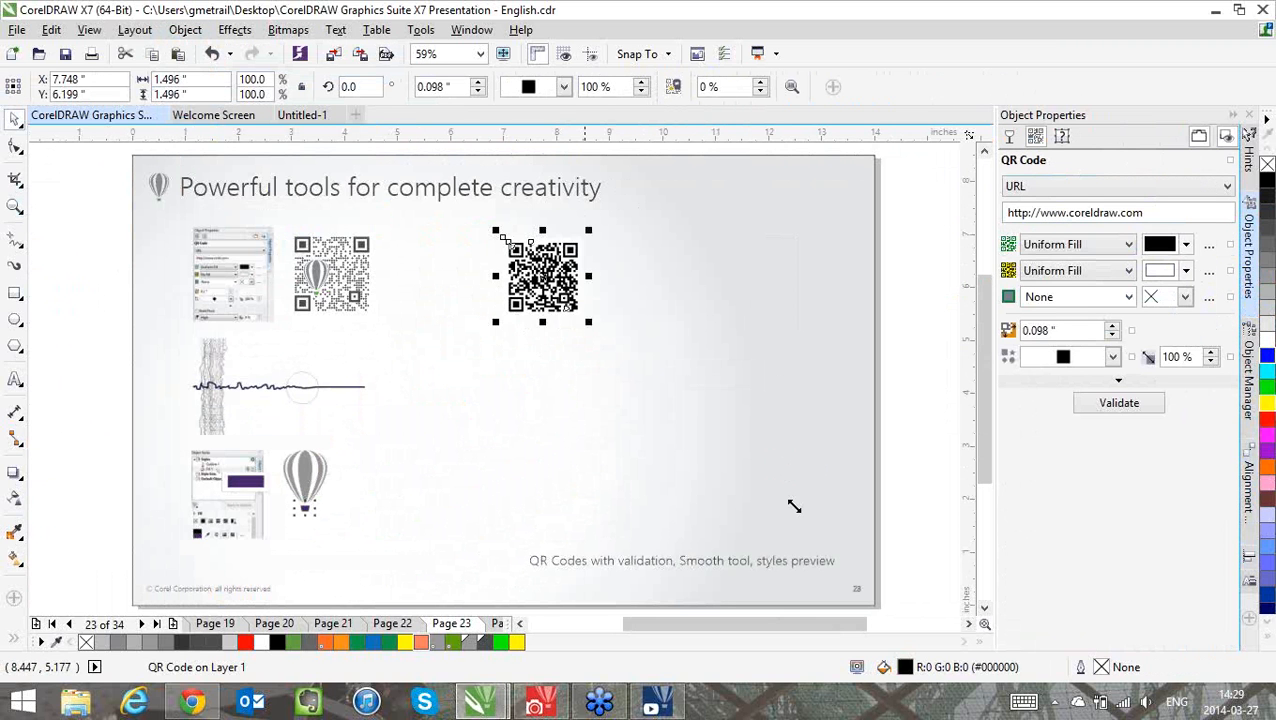
left_click_drag(589, 322, 808, 520)
left_click_drag(645, 451, 843, 438)
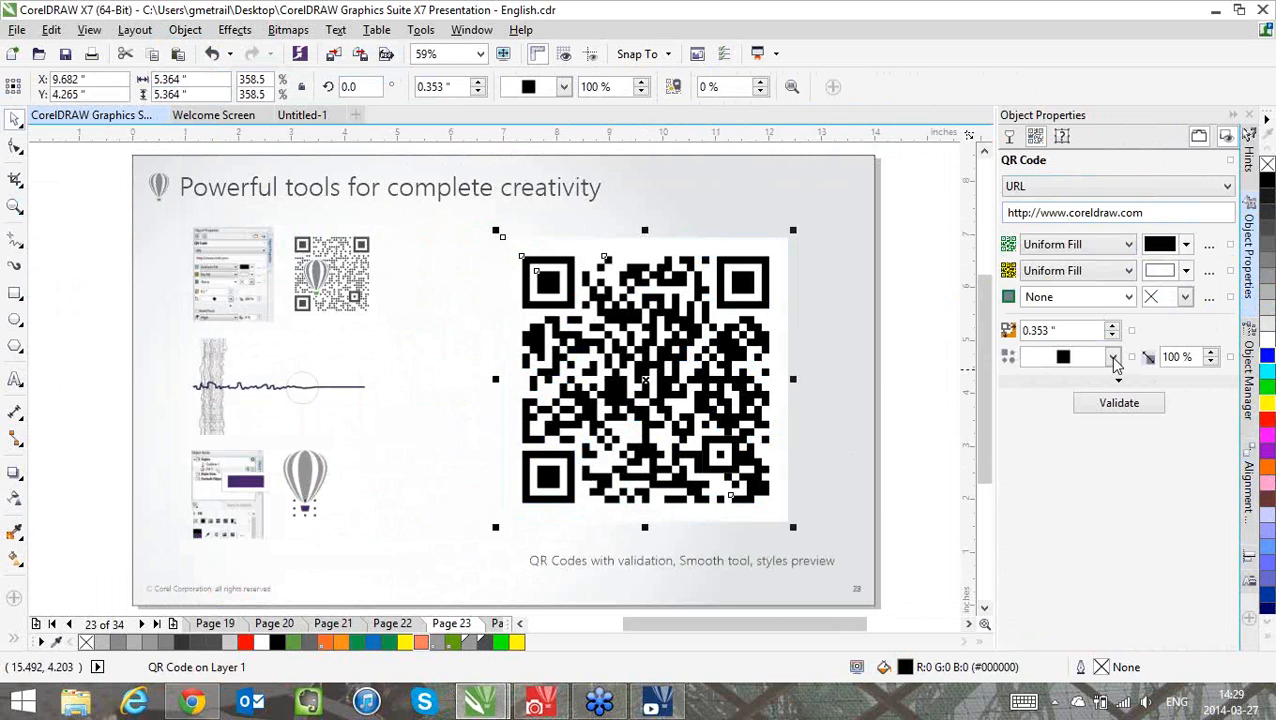
Change the QR code's pixel shape to diamonds and check its additional pixel options
left_click(1063, 357)
left_click(1042, 393)
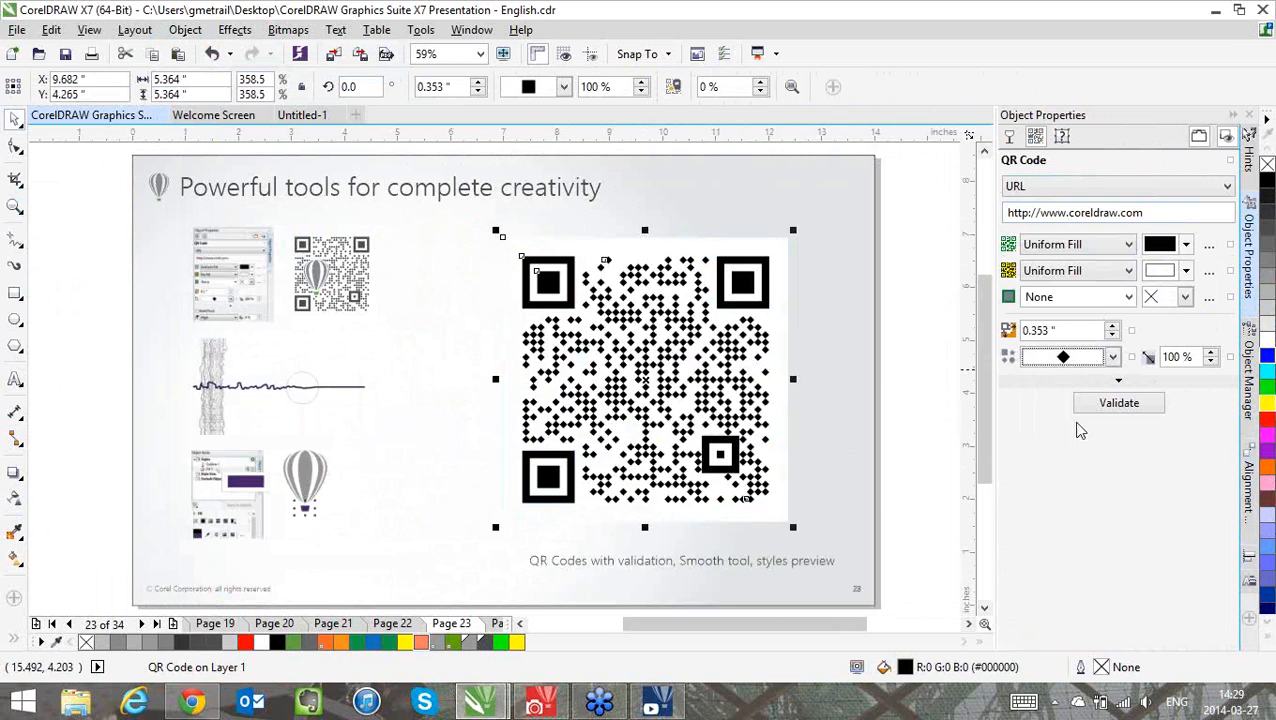
left_click(1117, 381)
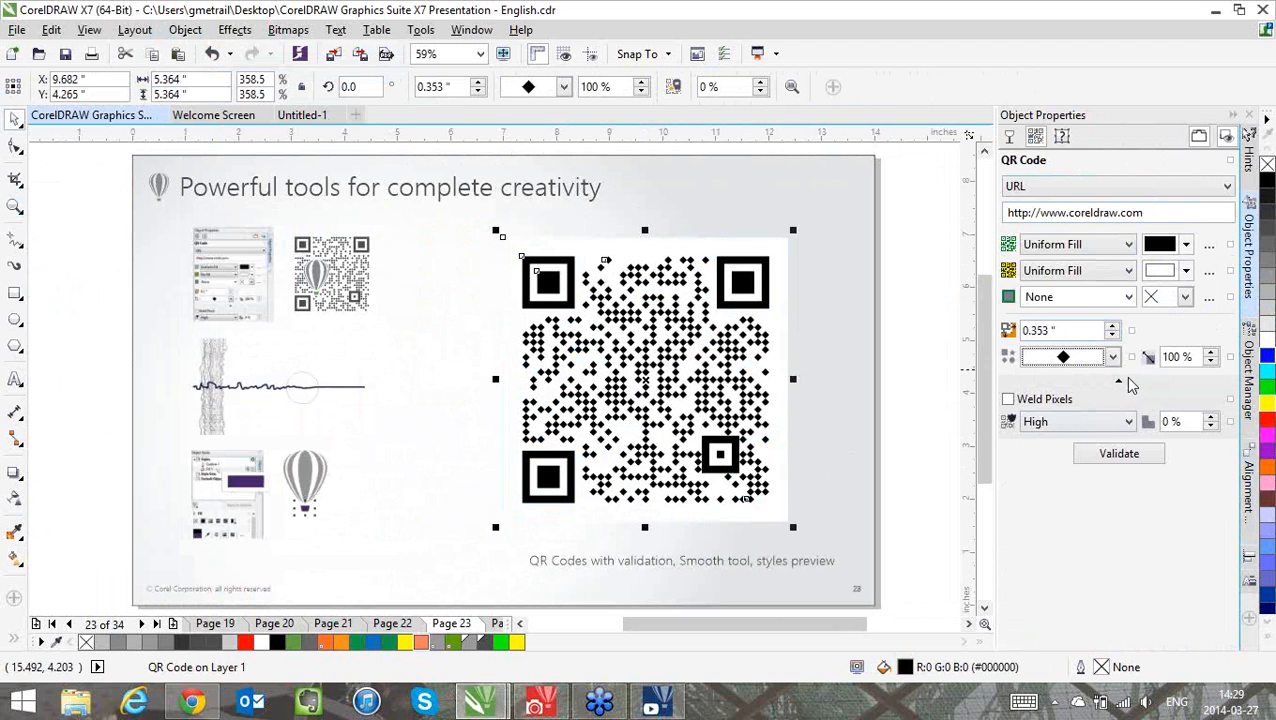
left_click(1118, 381)
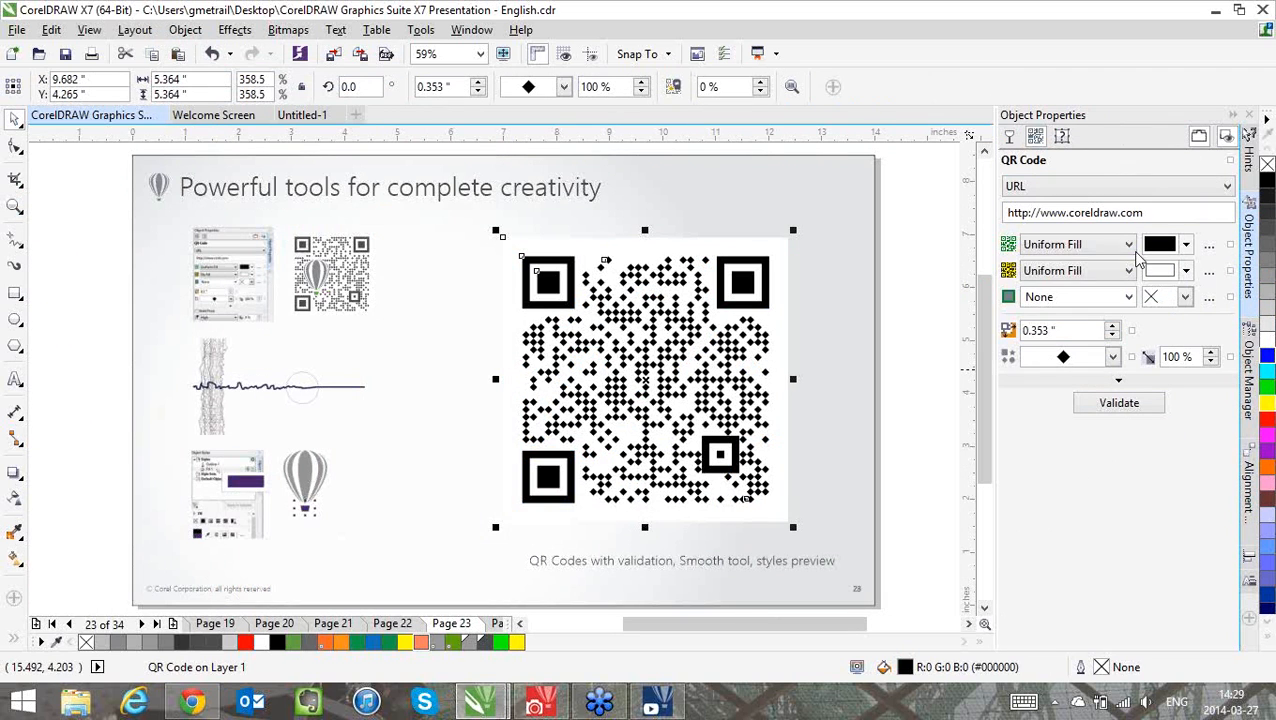
Give the QR code's pixels a fountain fill using the multicolored rainbow fill from Favorites, and deselect the code
left_click(1128, 245)
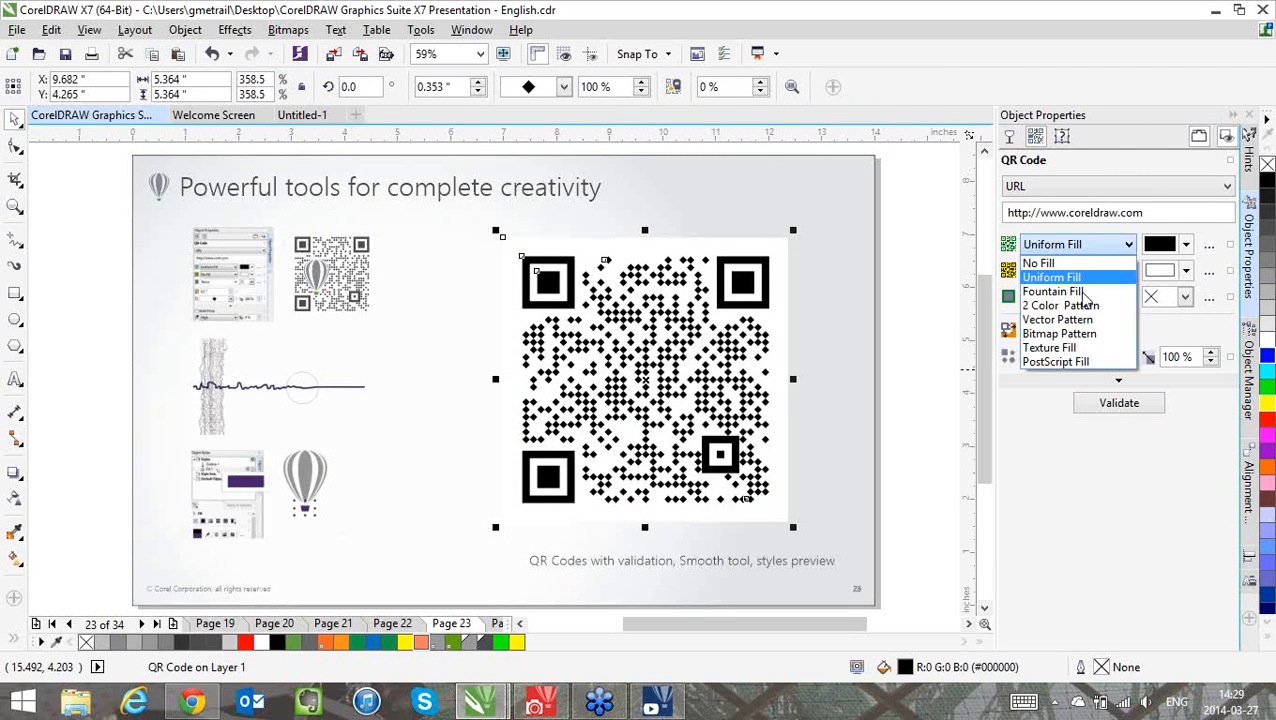
left_click(1080, 291)
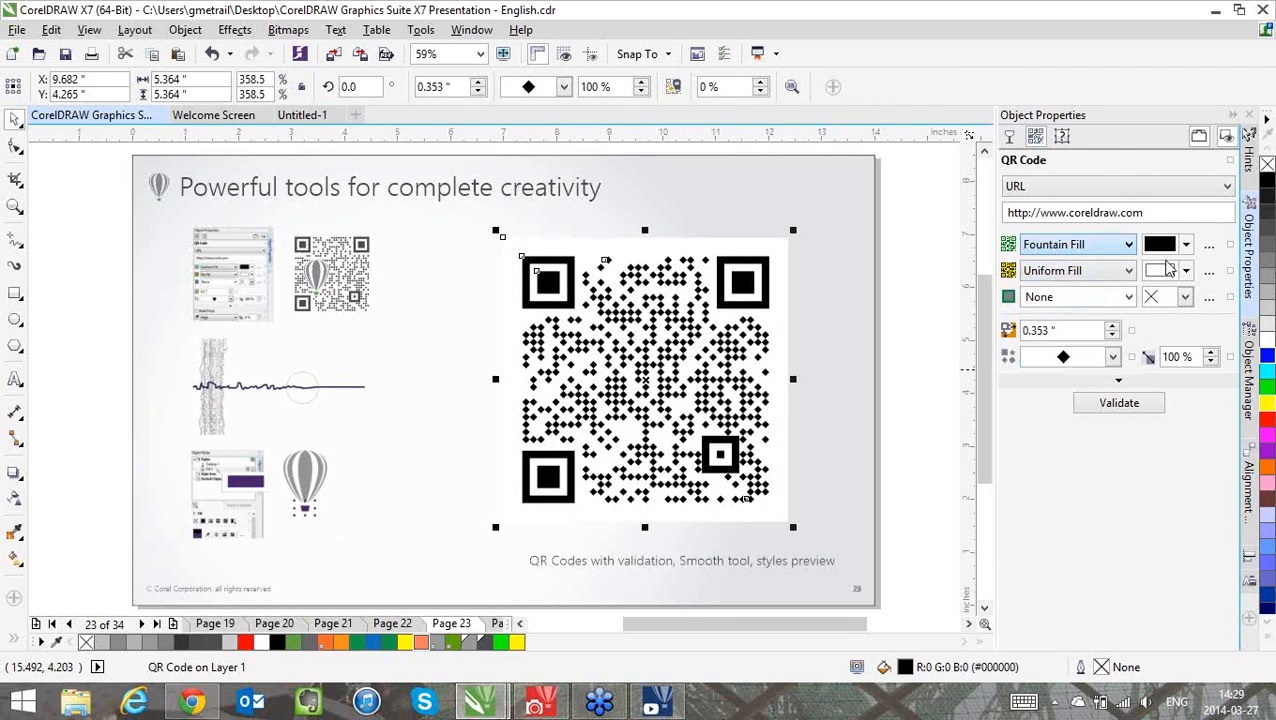
left_click(1186, 245)
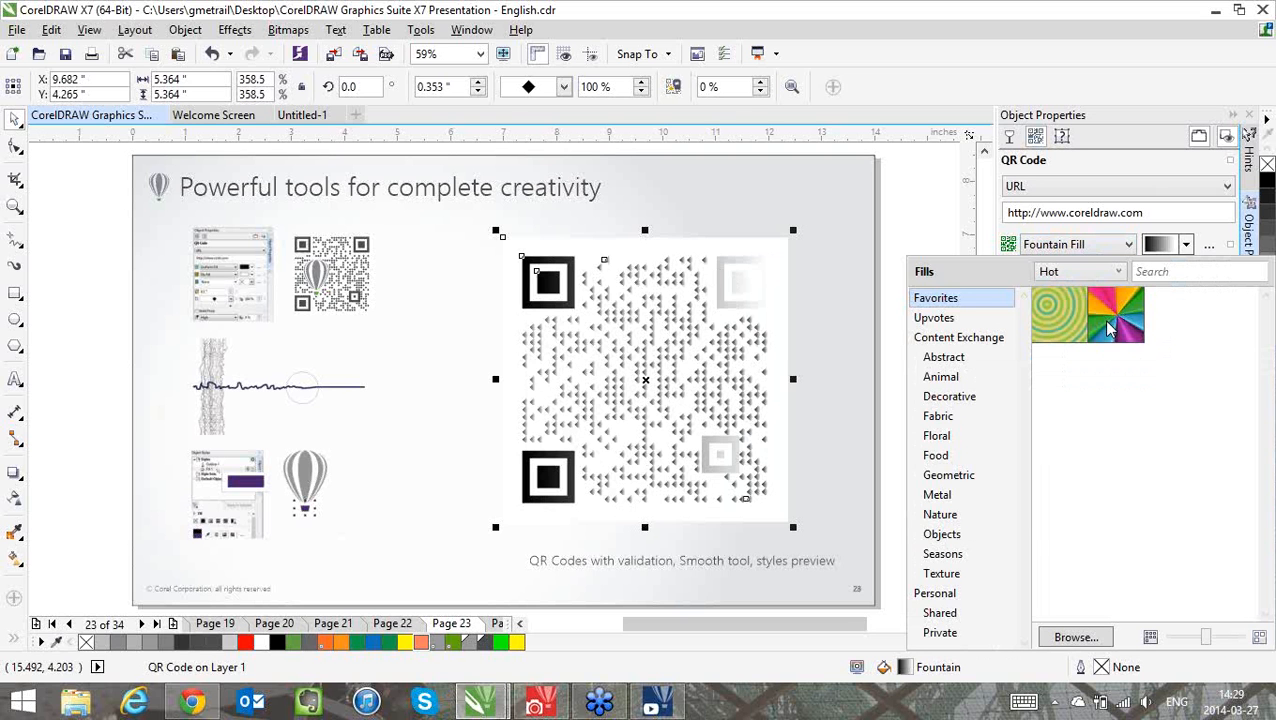
mouse_move(1110, 330)
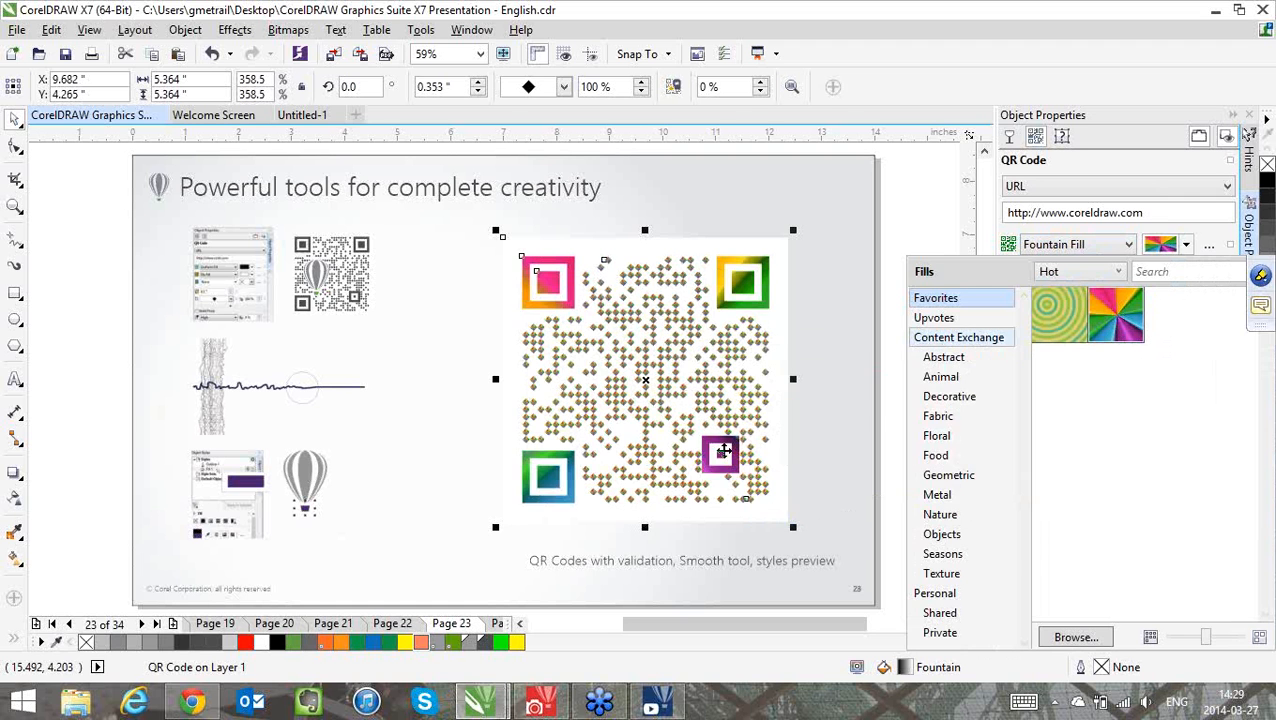
left_click(724, 451)
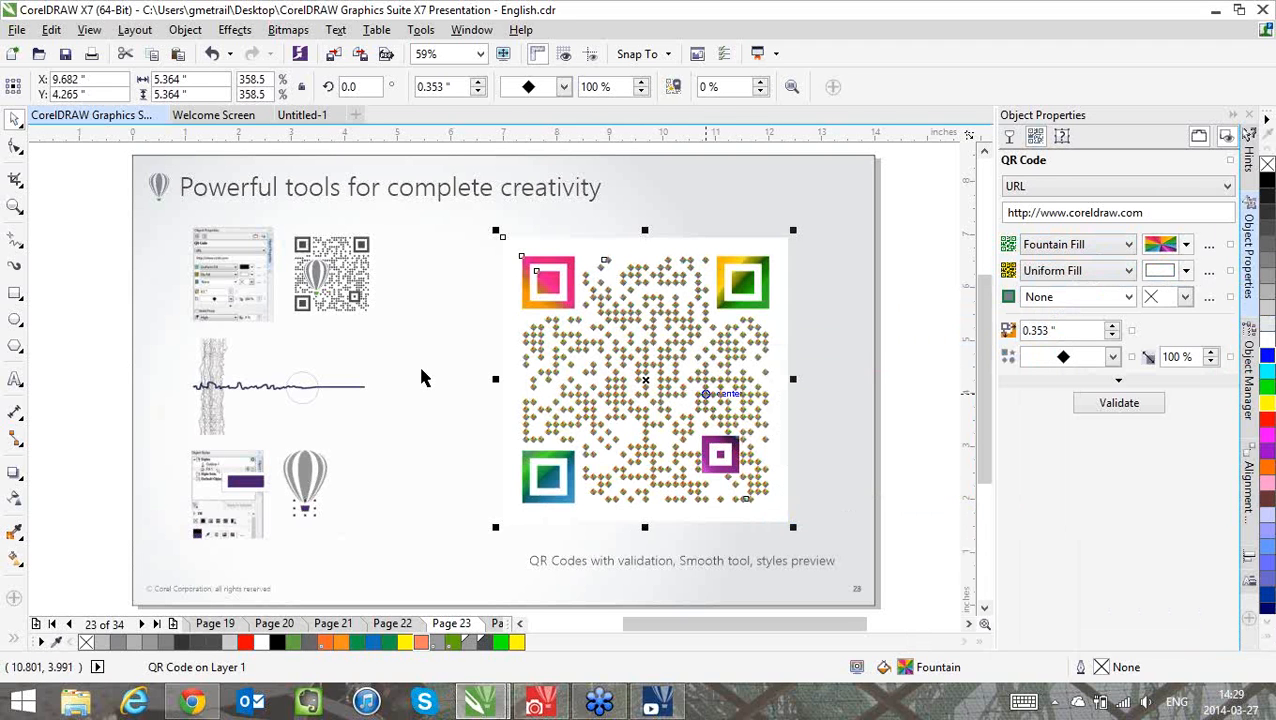
key("Escape")
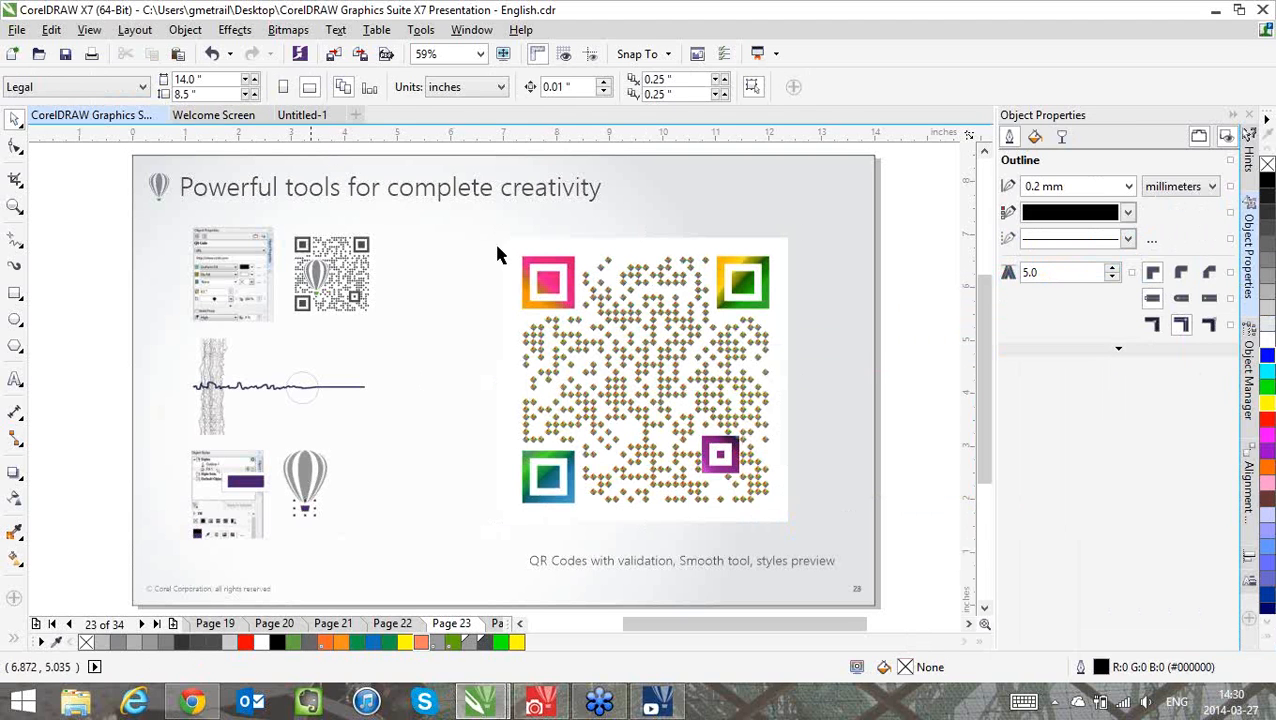
left_click(555, 283)
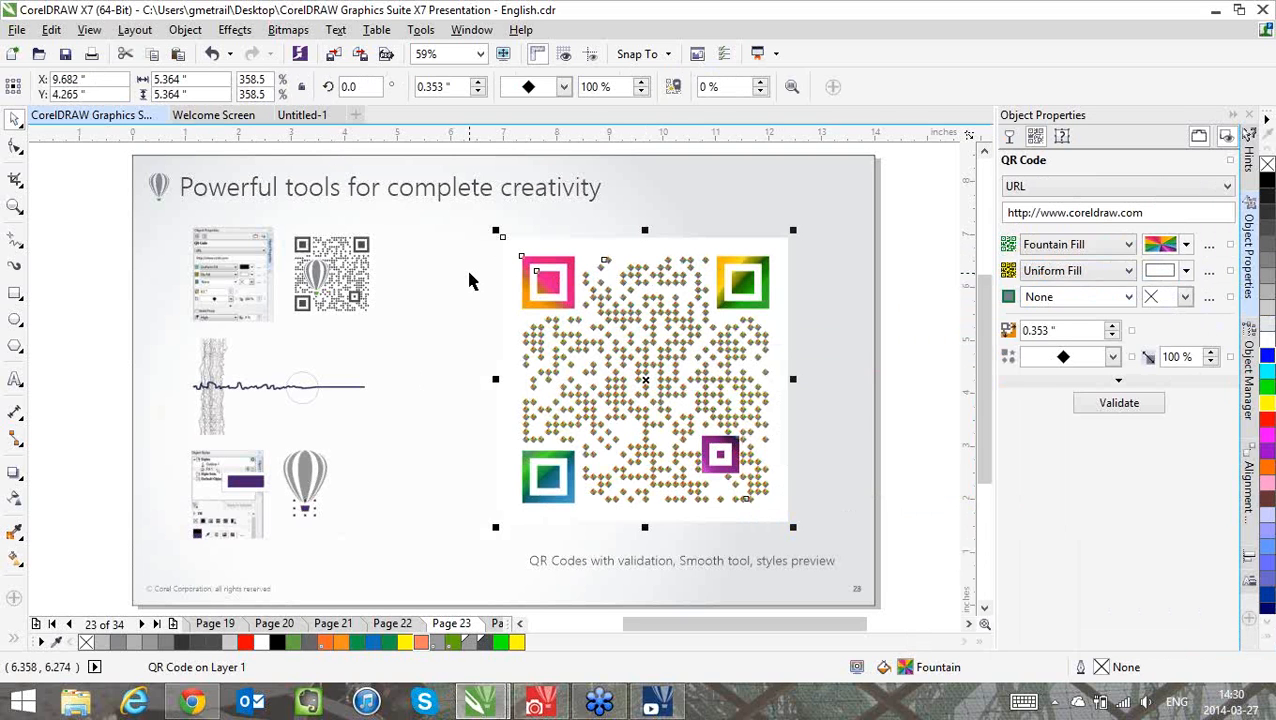
left_click(455, 250)
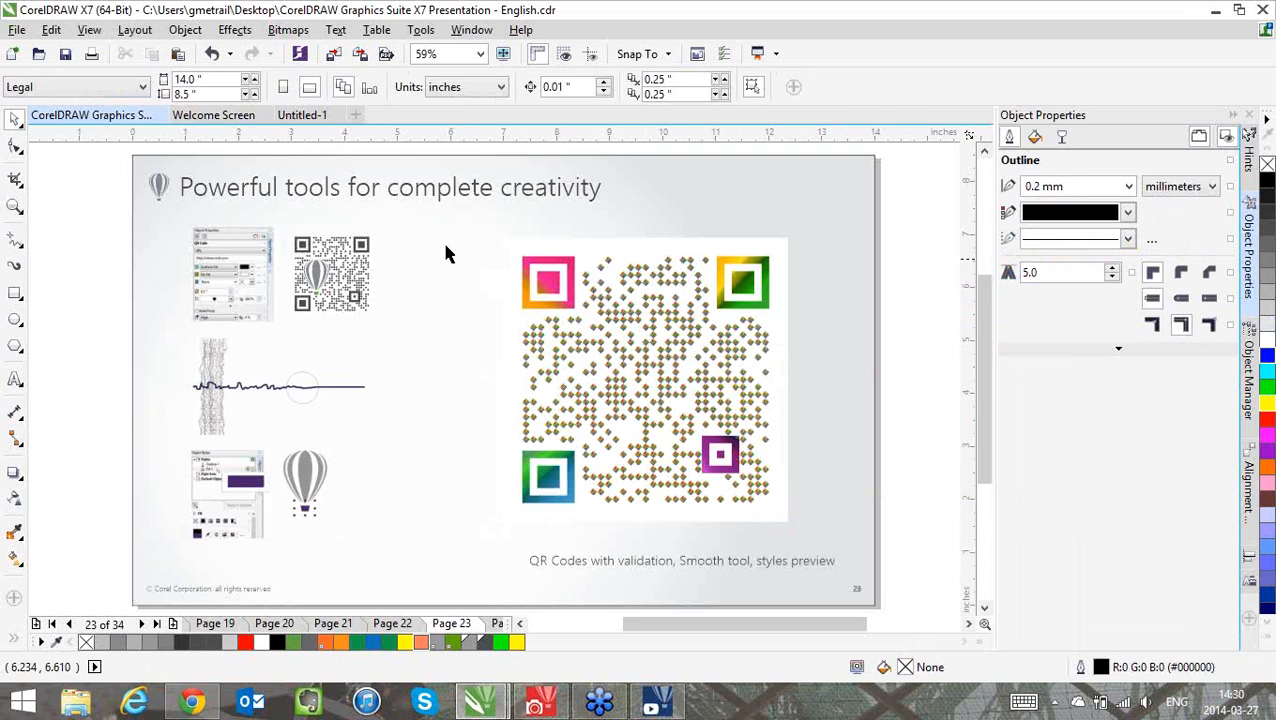